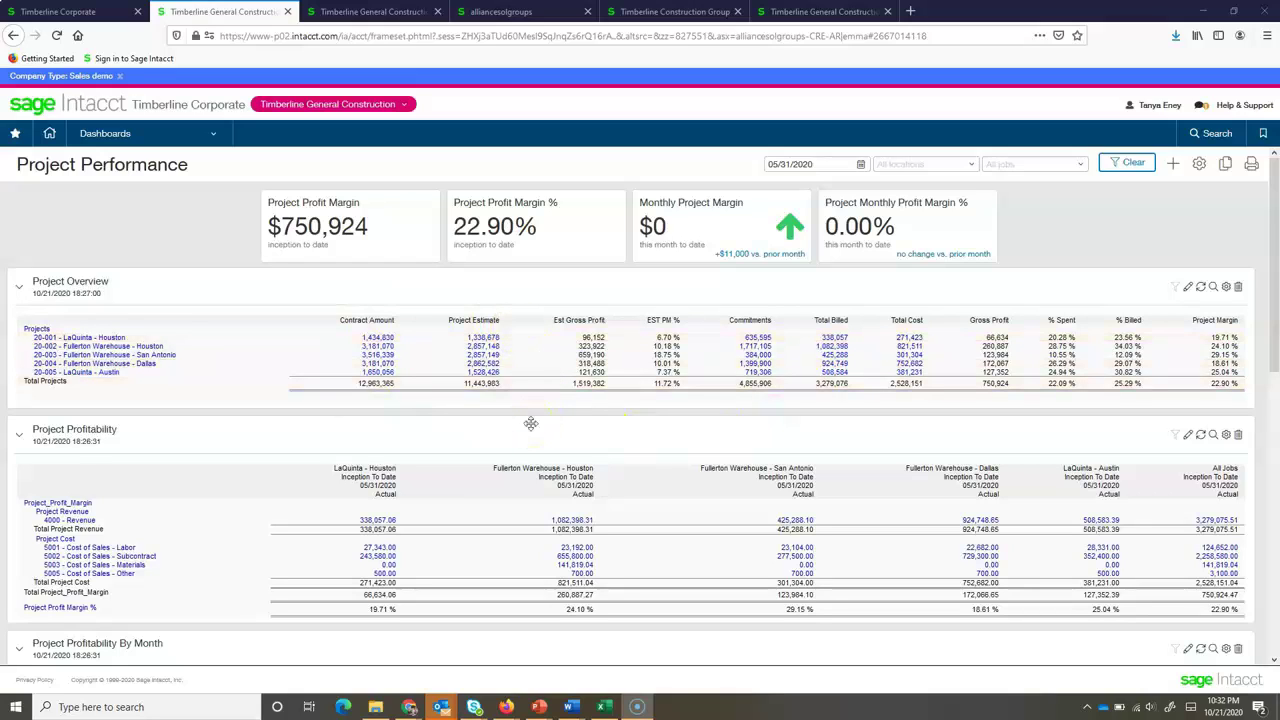
Drill from job 20-002's Commitments amount into the 02/01/2020 subcontract batch and its journal entry
click(215, 383)
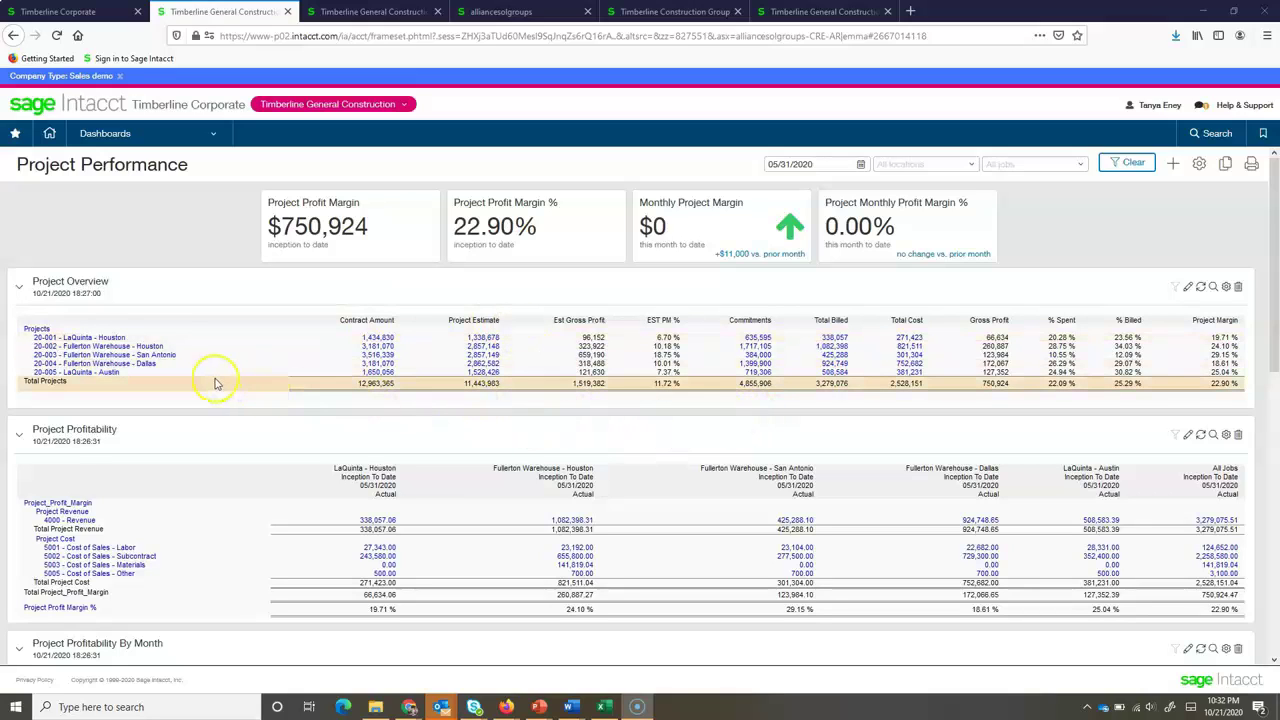
click(757, 349)
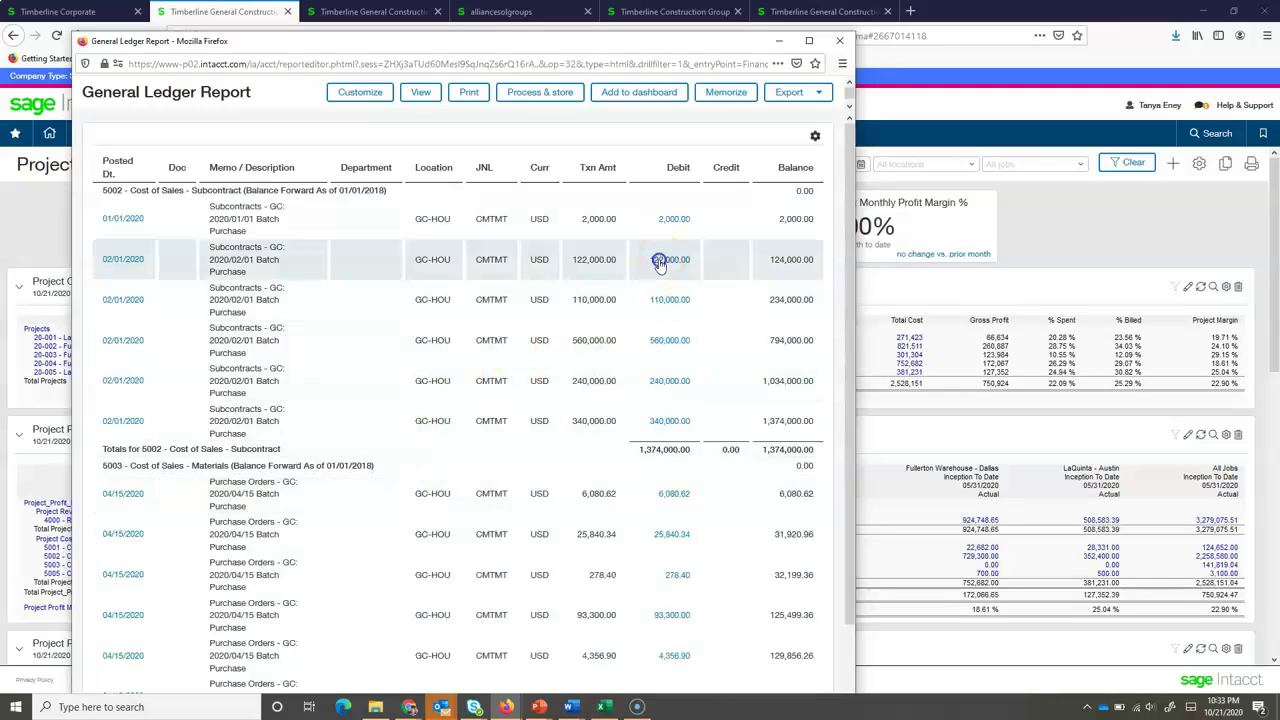
click(420, 334)
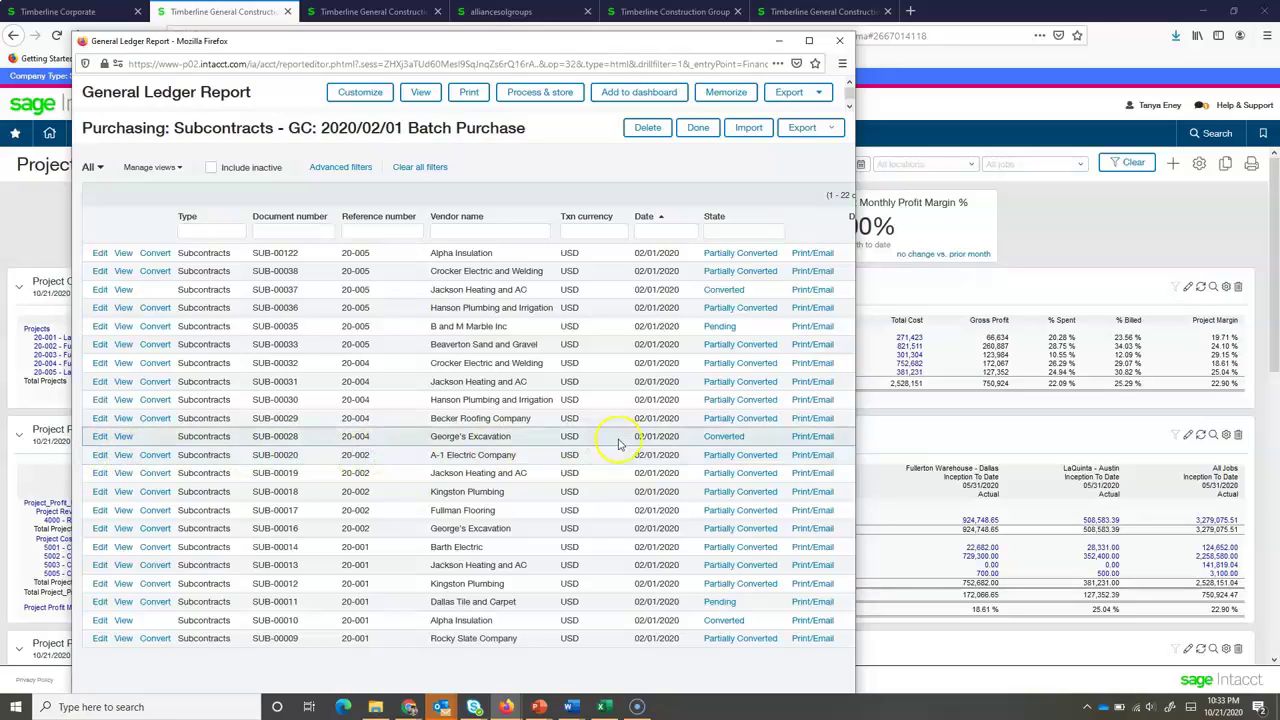
click(697, 135)
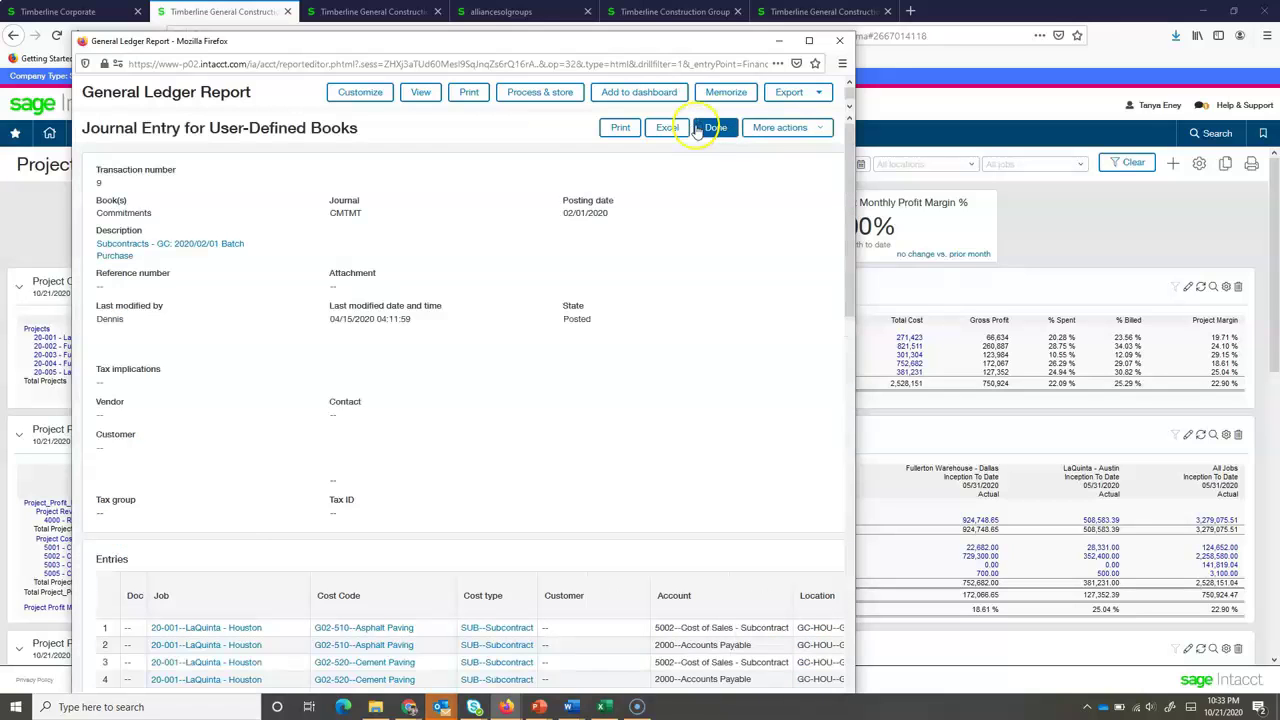
Close the commitments report, then review and close the Fullerton Warehouse - Dallas total cost ledger report
click(705, 127)
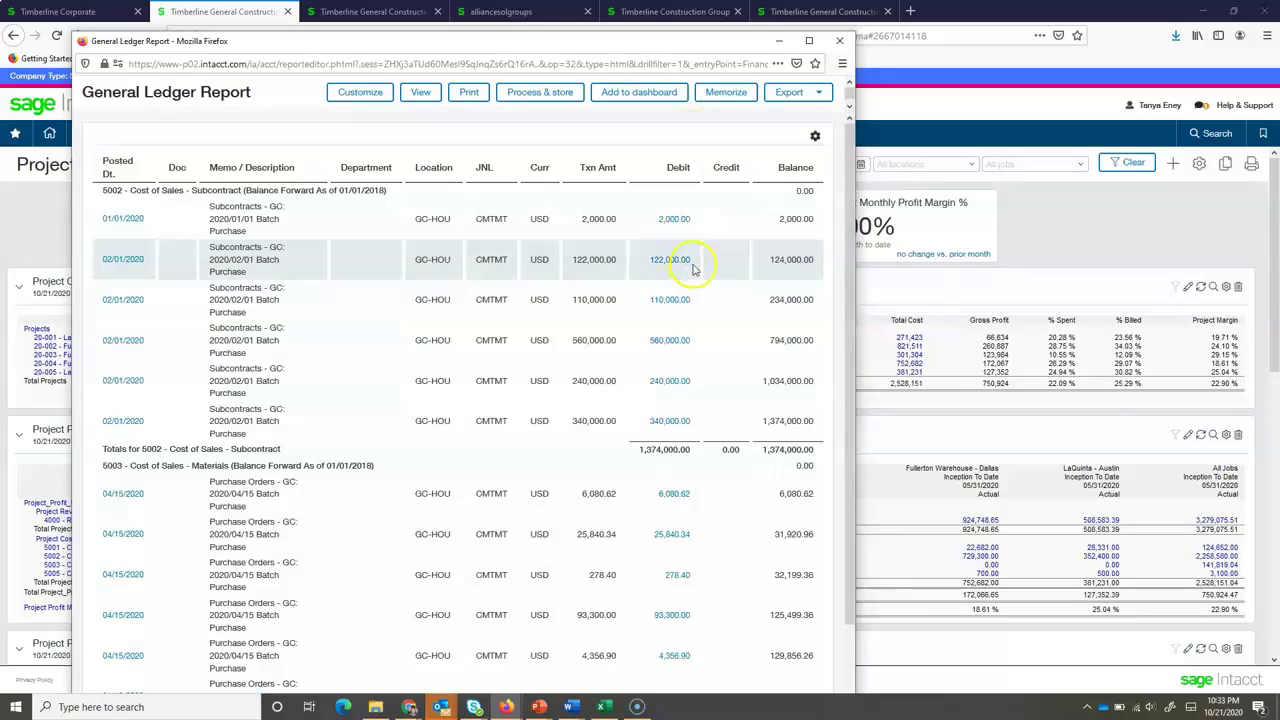
click(839, 41)
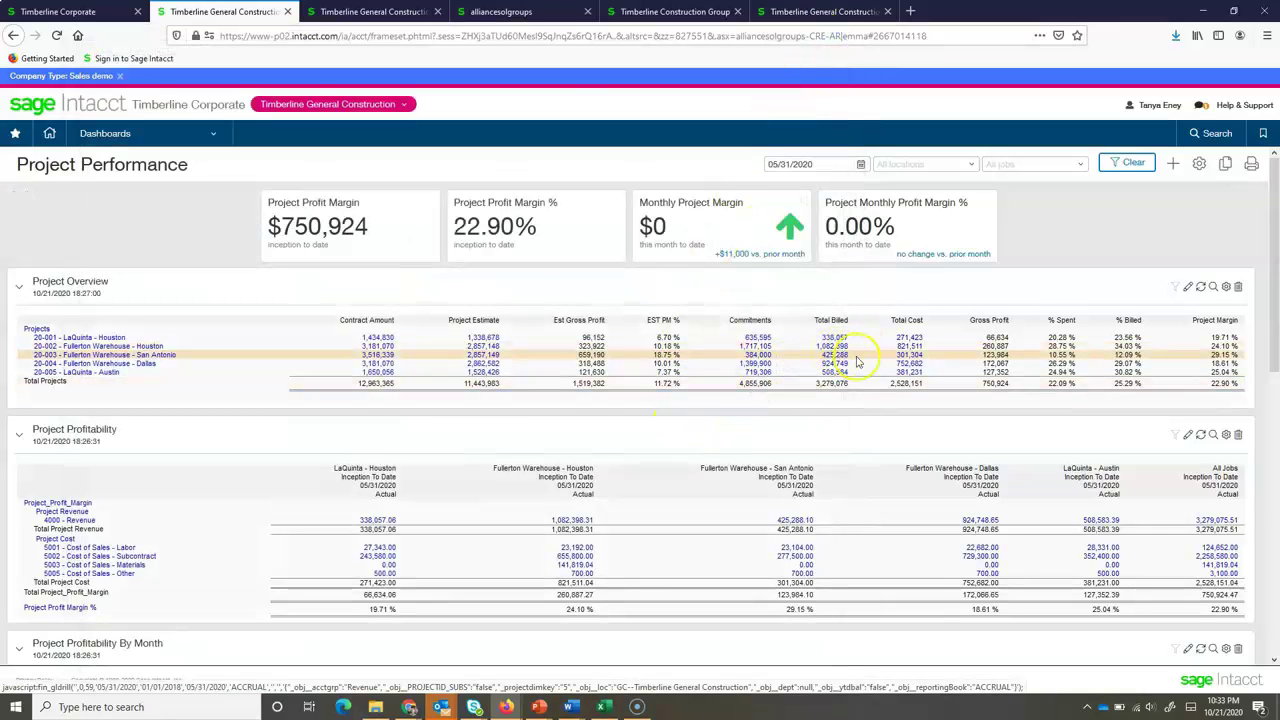
click(908, 364)
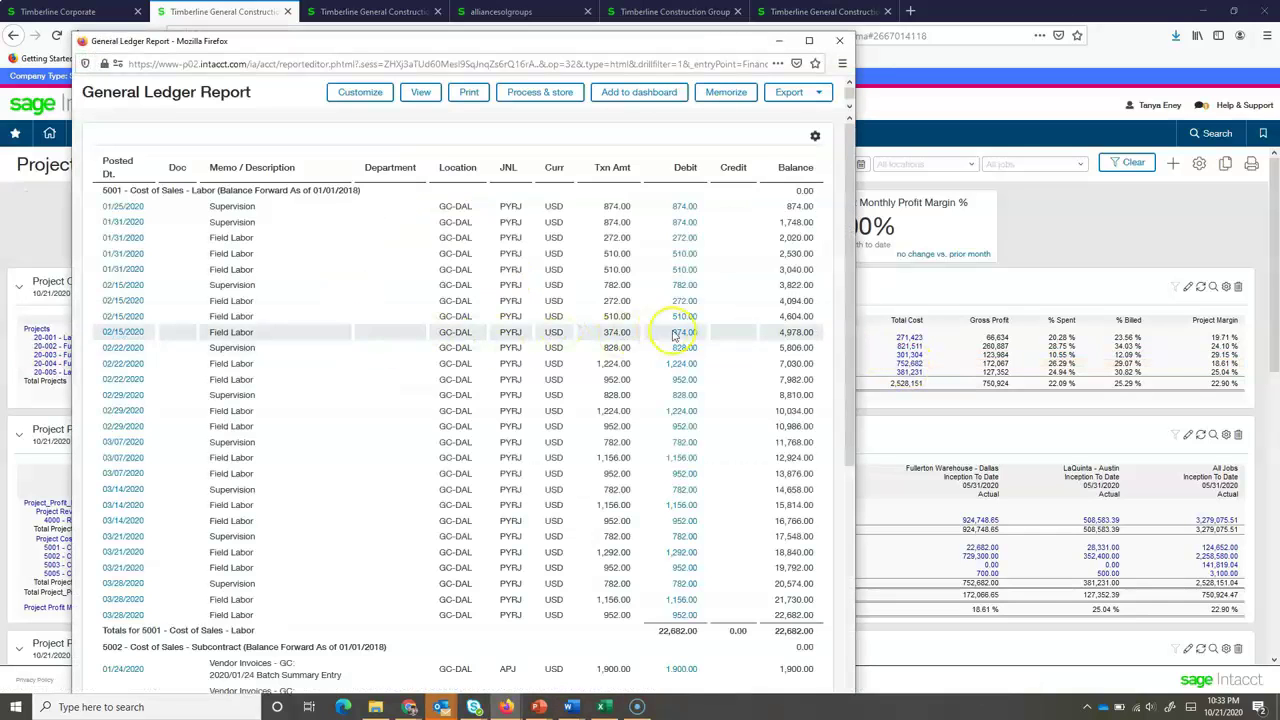
scroll(670, 420, down, 4)
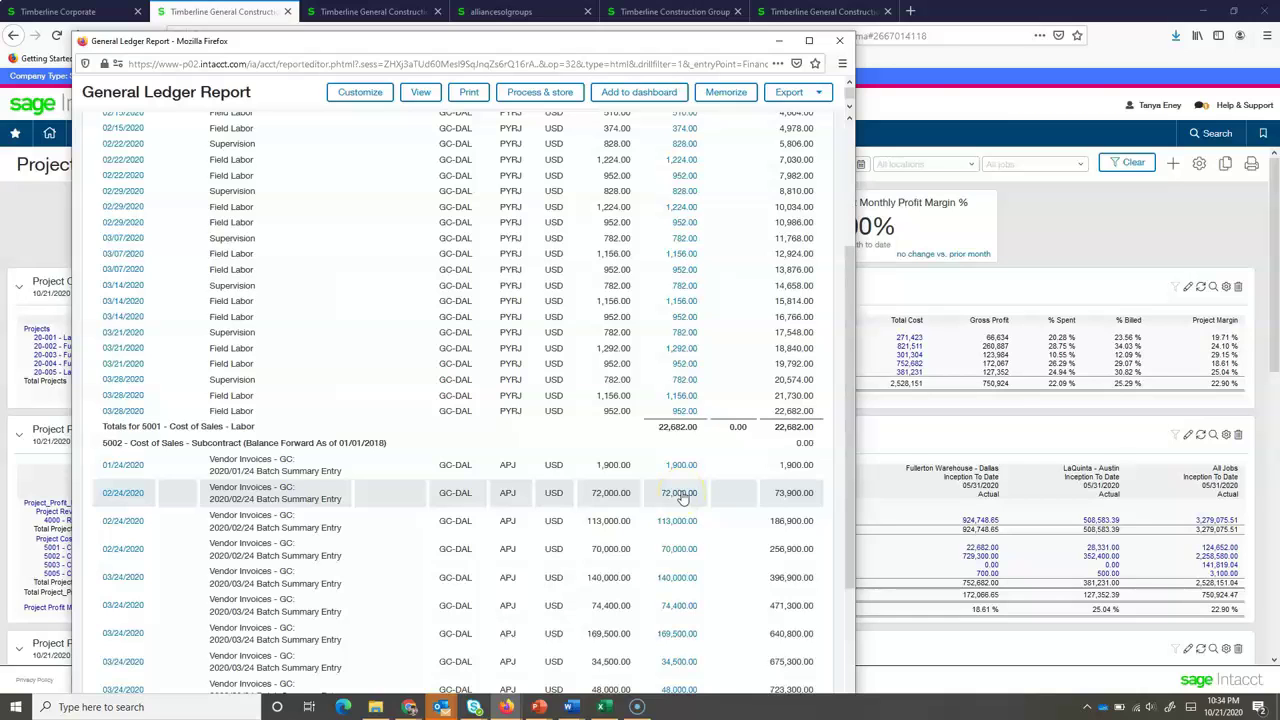
click(838, 42)
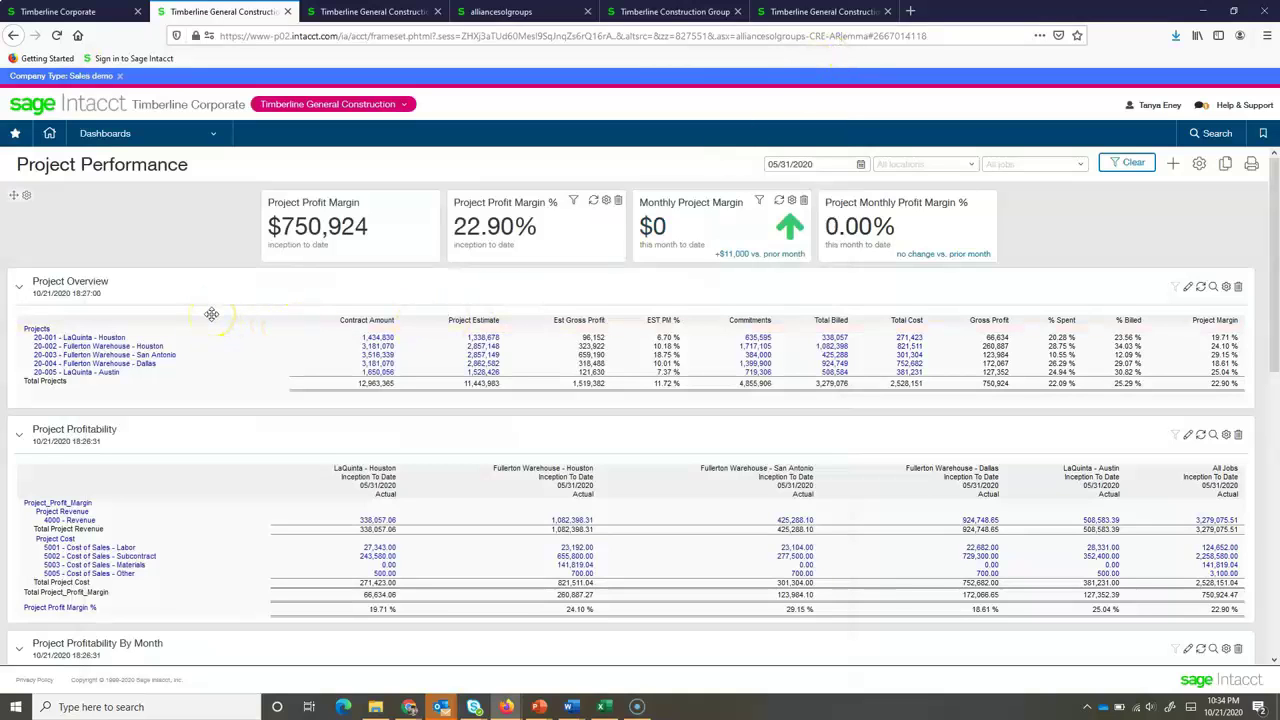
Go from the main navigation menu to the Jobs list showing jobs 20-001 to 20-010
click(118, 145)
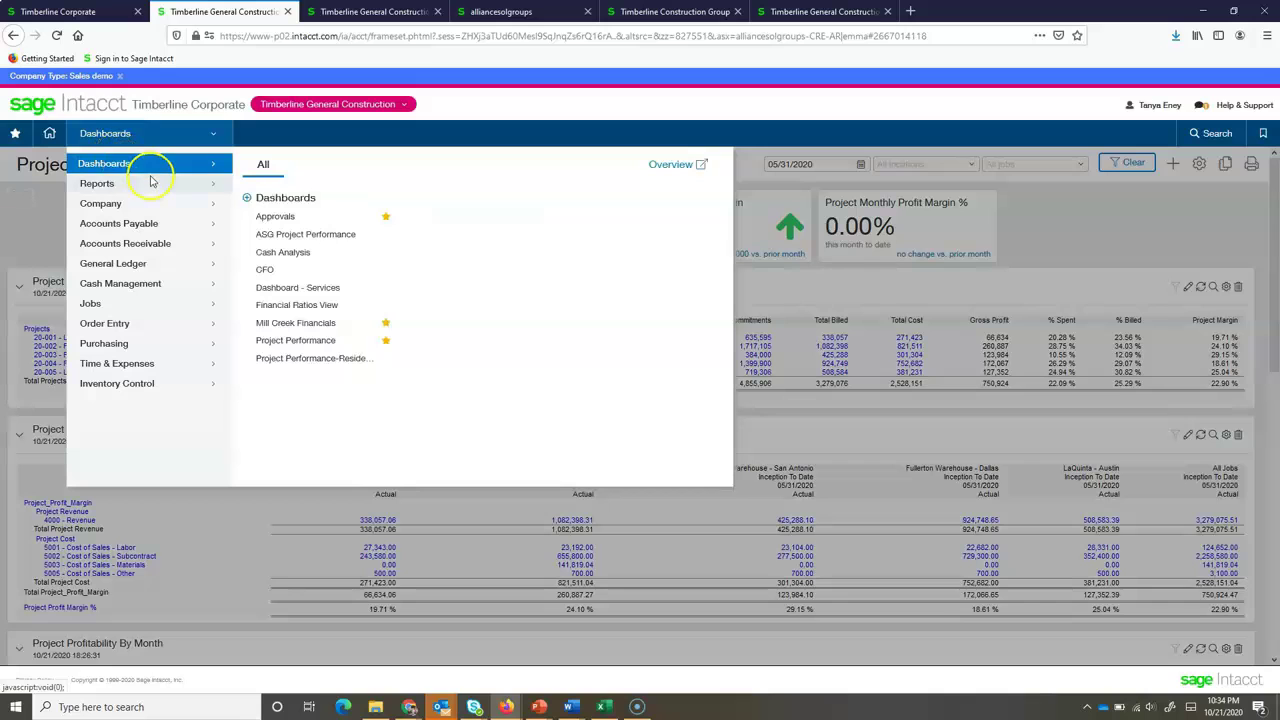
mouse_move(95, 305)
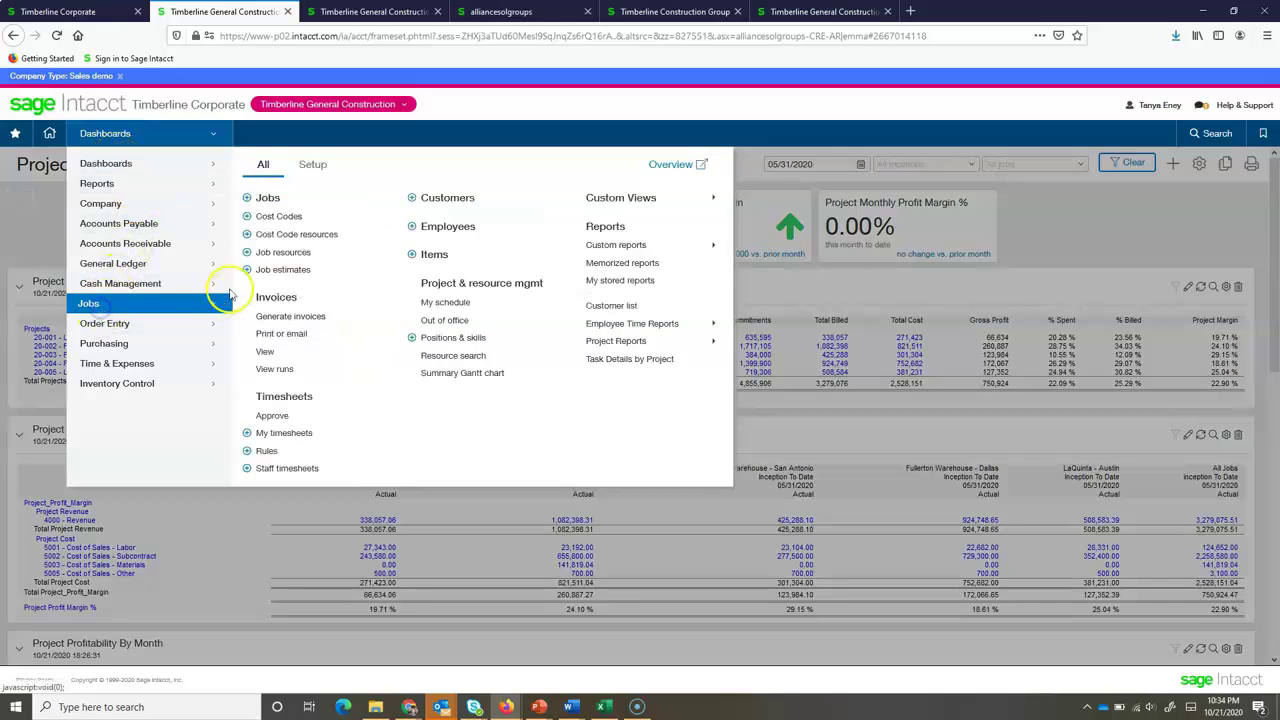
click(270, 199)
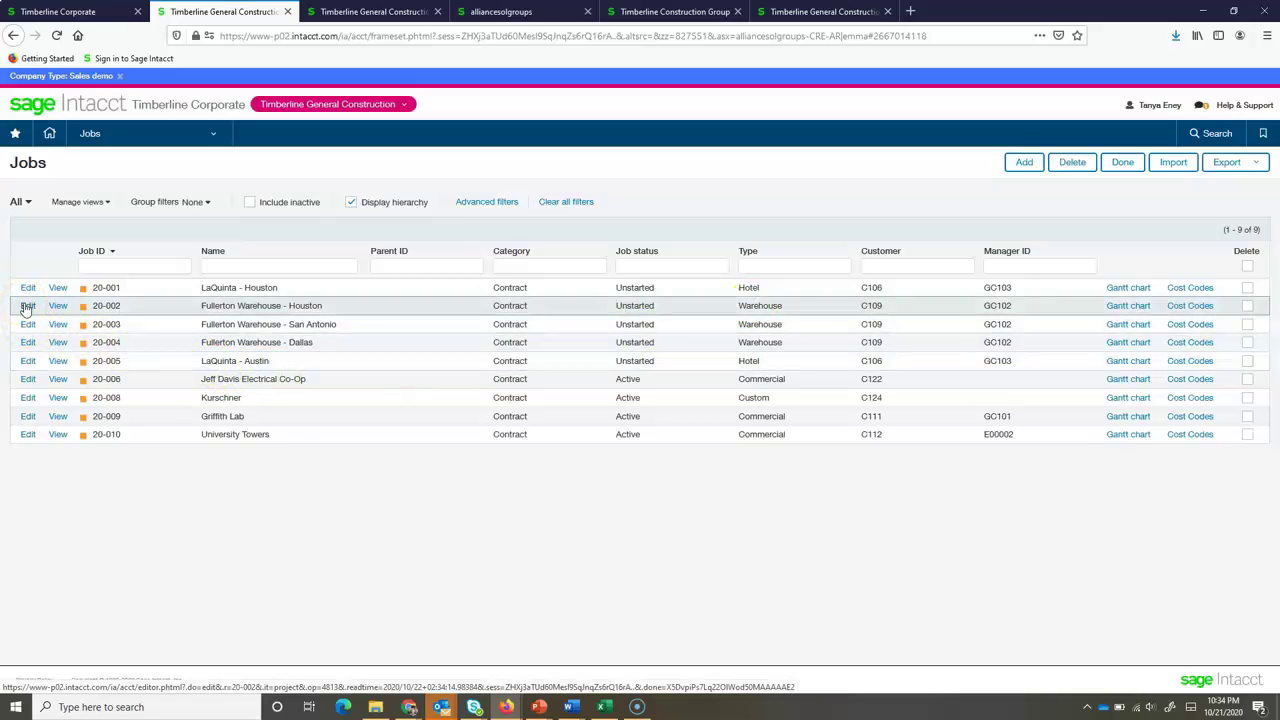
View job 20-001 LaQuinta - Houston and scroll through its Job Information details
click(27, 289)
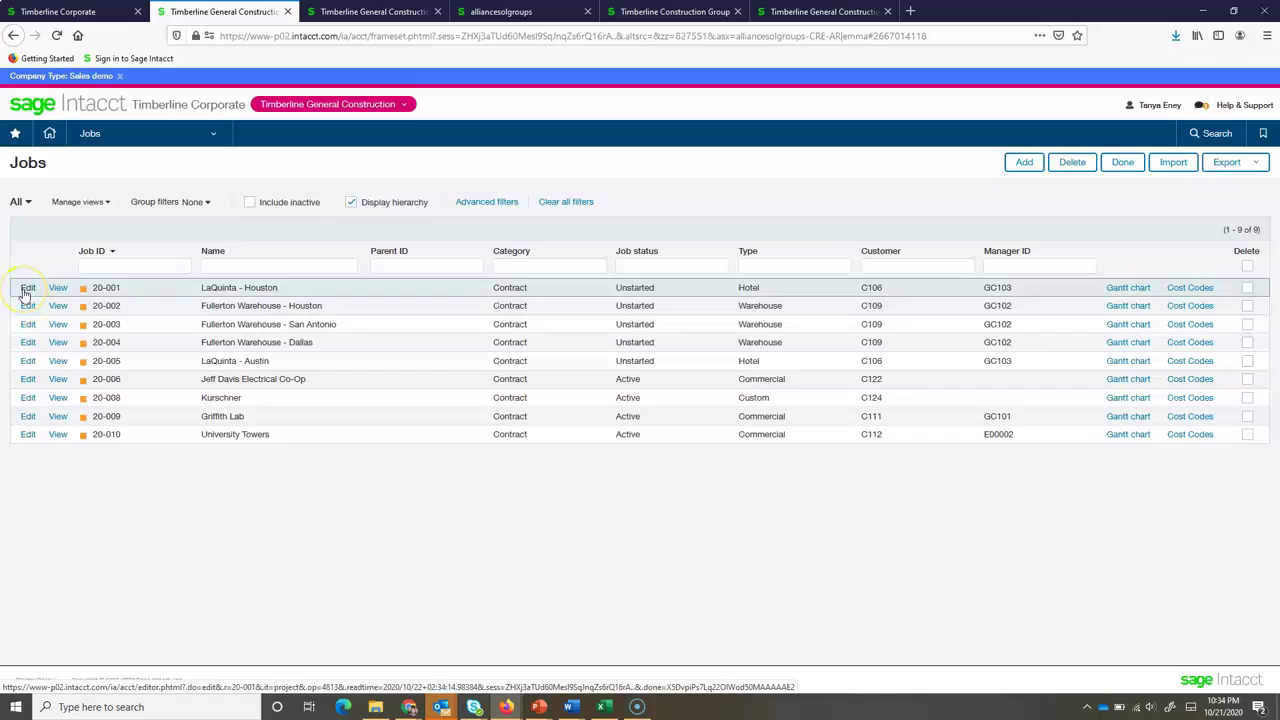
click(56, 289)
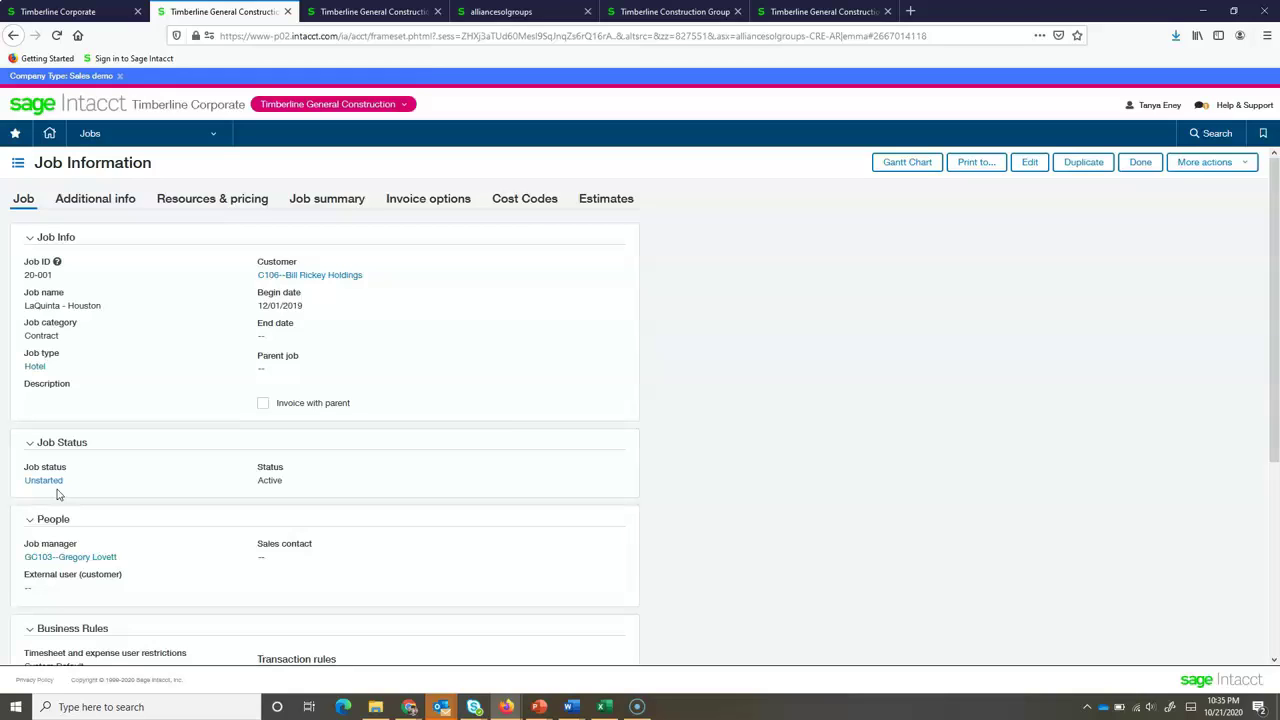
scroll(226, 481, down, 2)
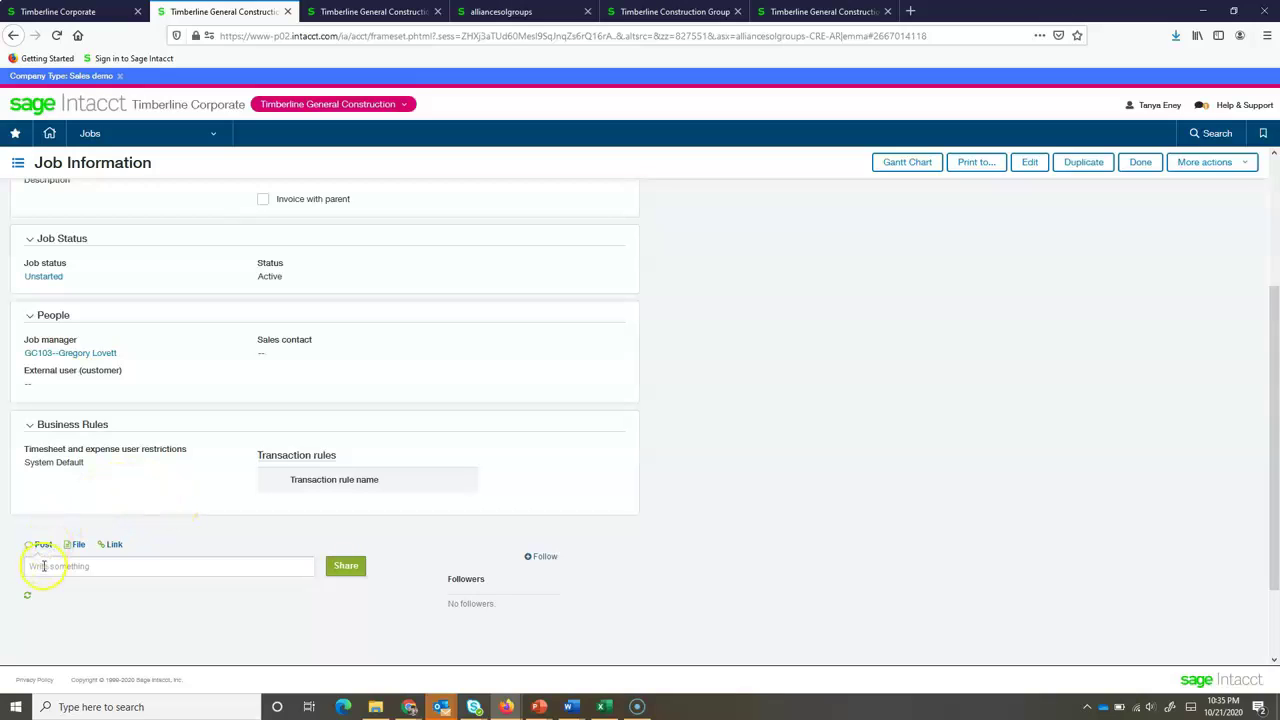
click(88, 566)
scroll(128, 567, up, 3)
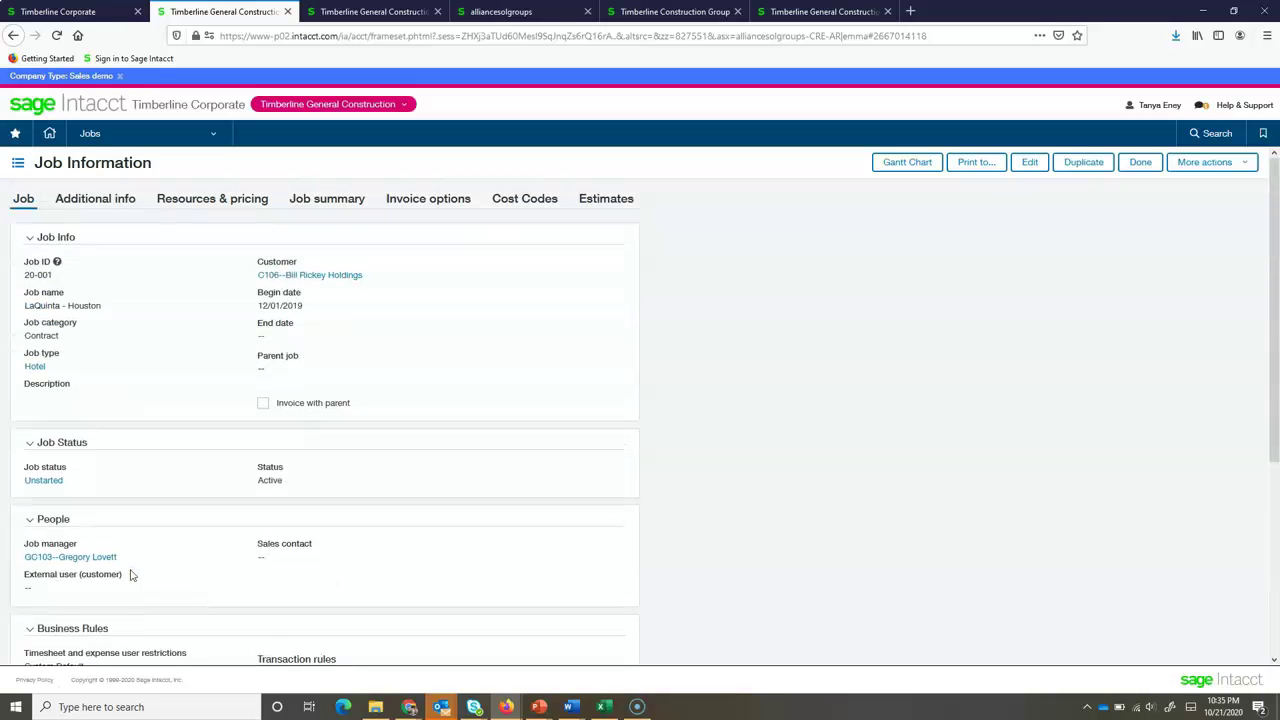
Review job 20-001's Additional info: Progress, Contacts, Billing and Dimensions sections
click(109, 202)
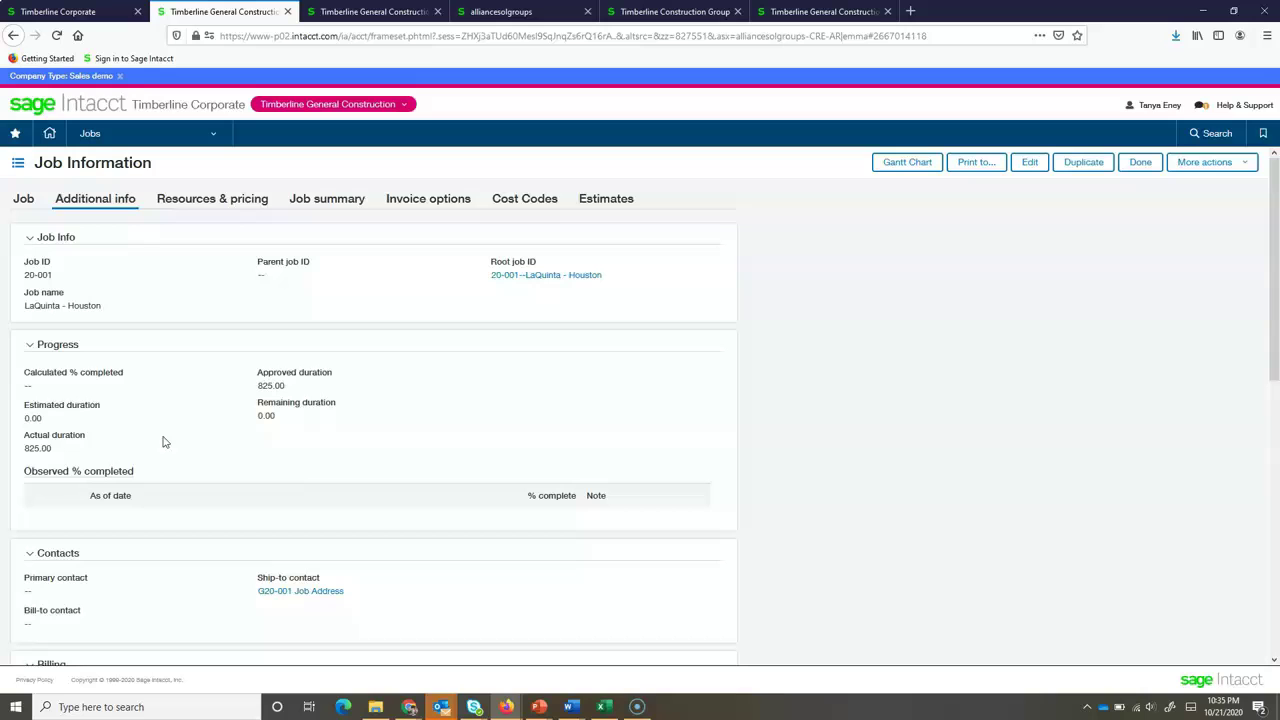
scroll(163, 445, down, 3)
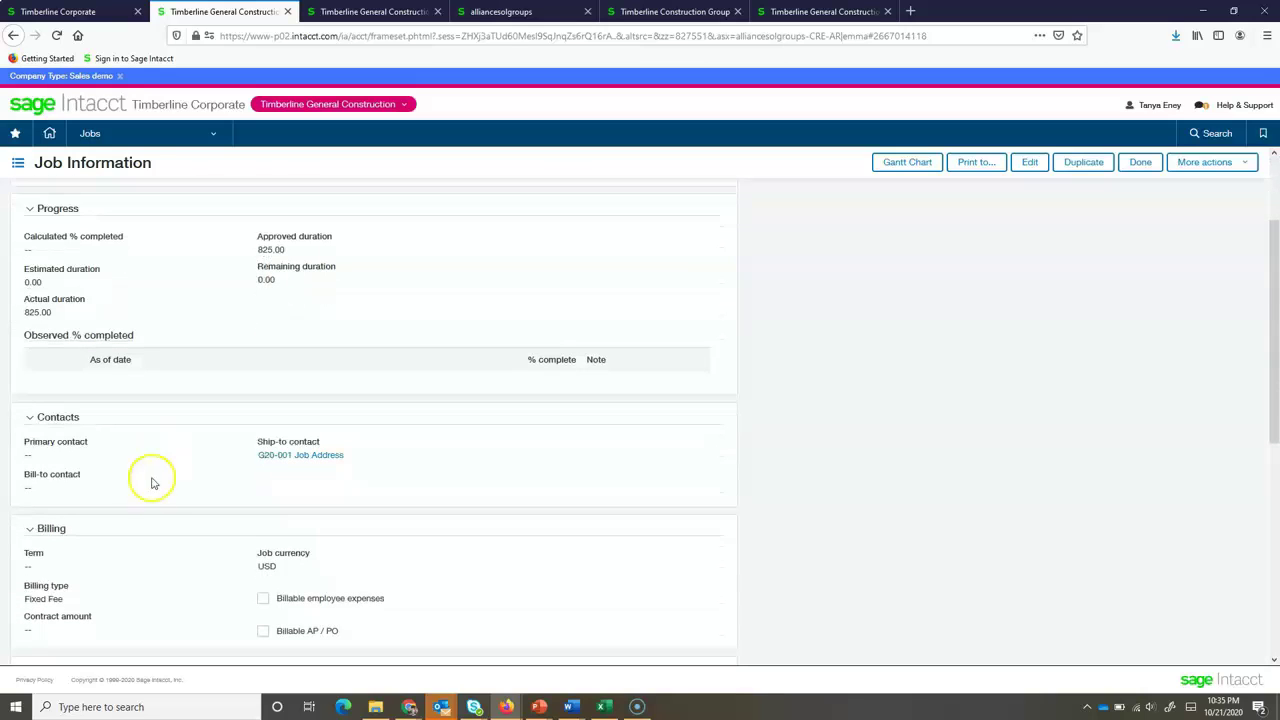
scroll(137, 571, down, 1)
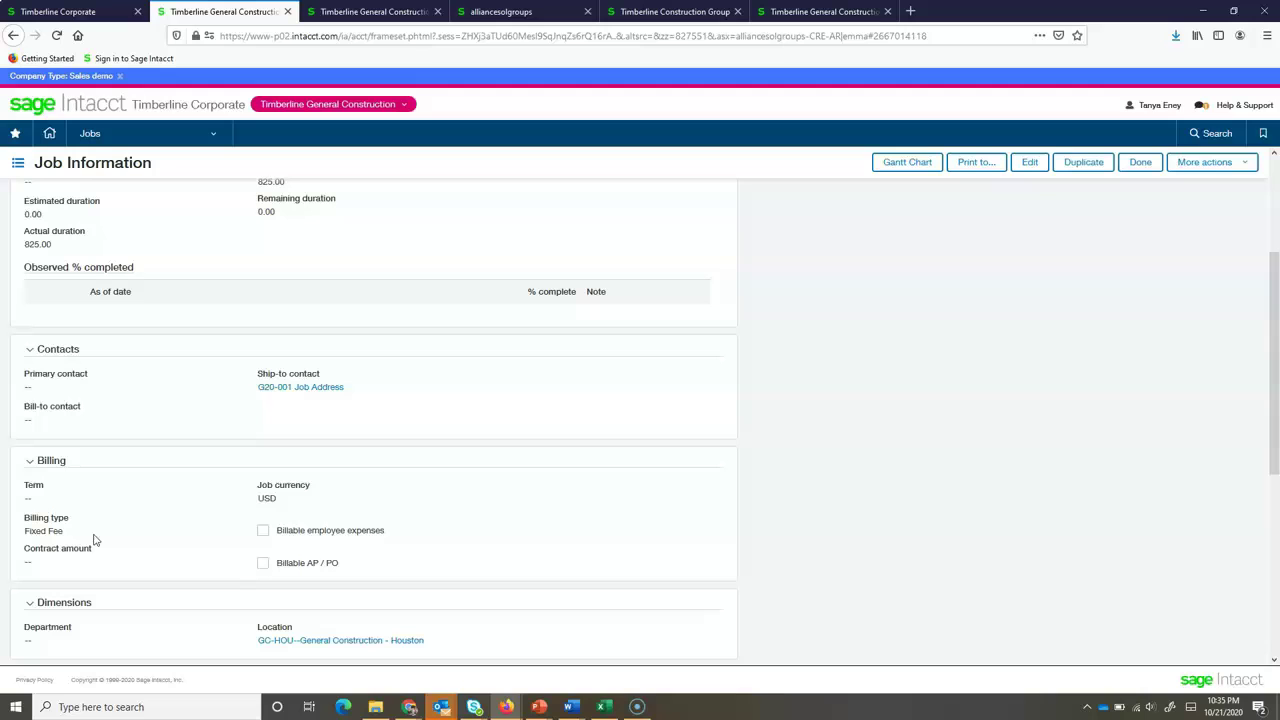
scroll(95, 540, up, 2)
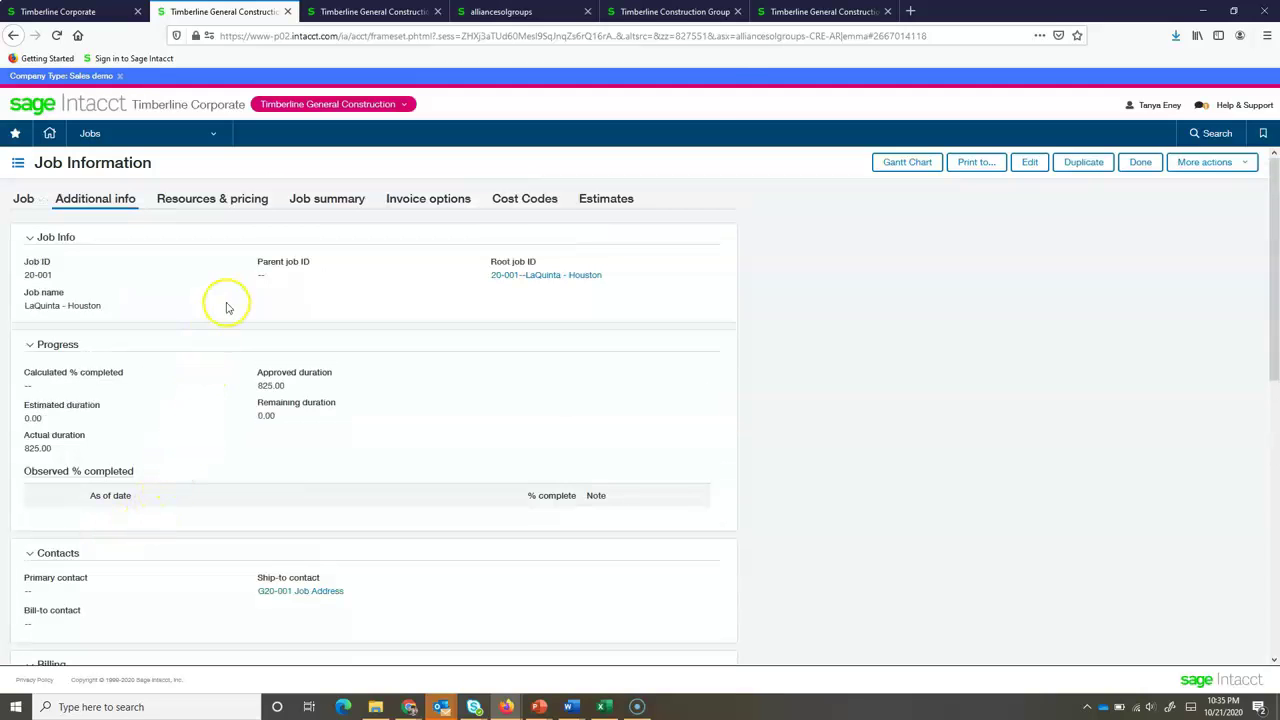
Review job 20-001's Job summary: billings 338,057.06, labor 27,343.00, subcontract 243,580.00
click(306, 201)
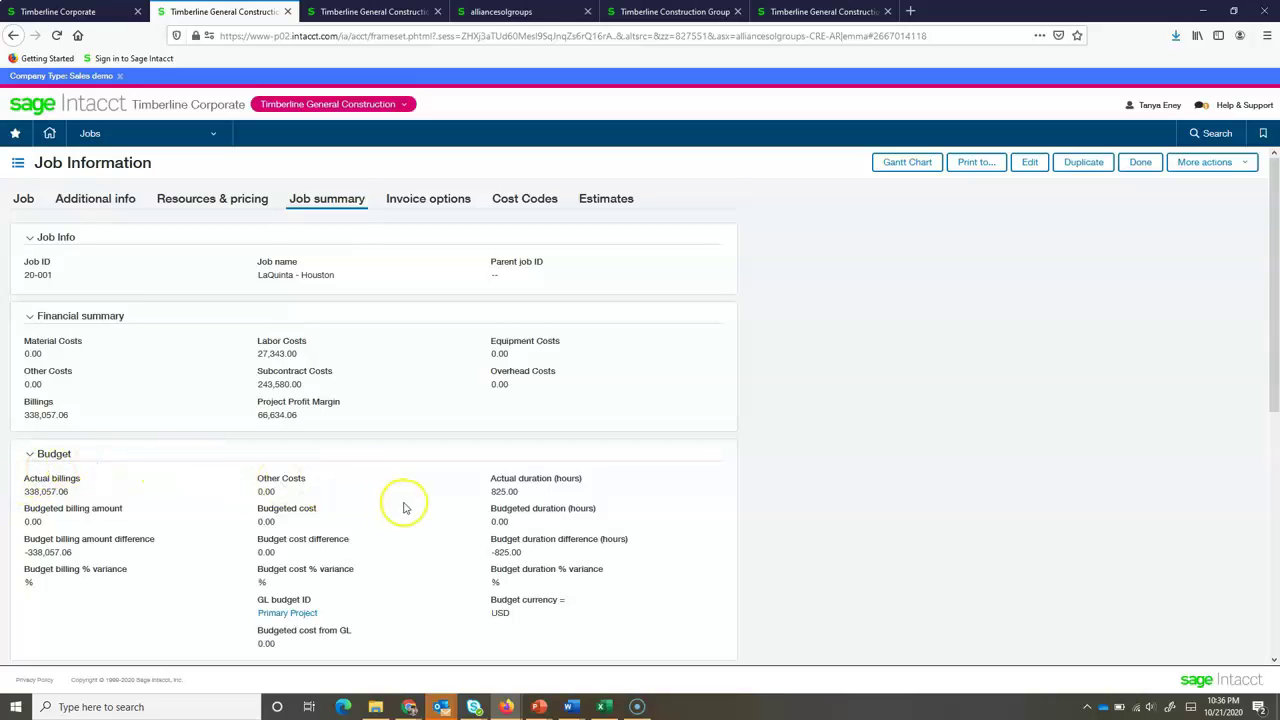
scroll(405, 508, down, 1)
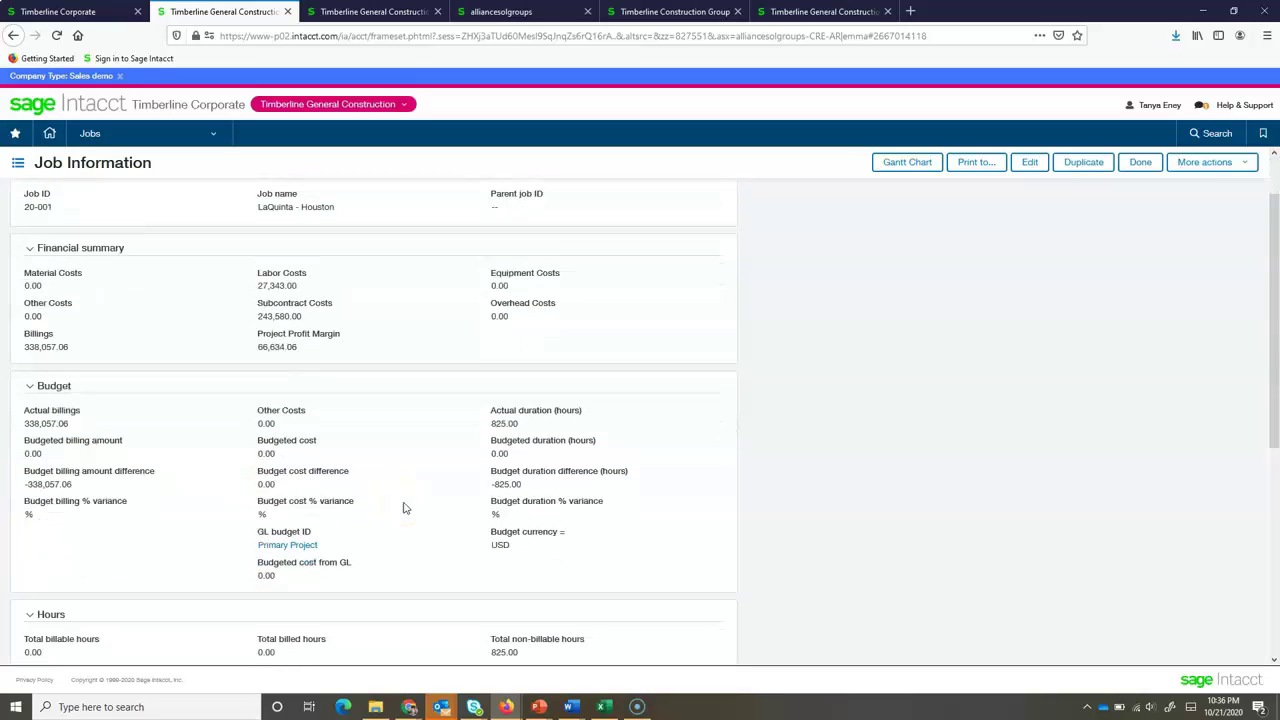
scroll(405, 508, down, 2)
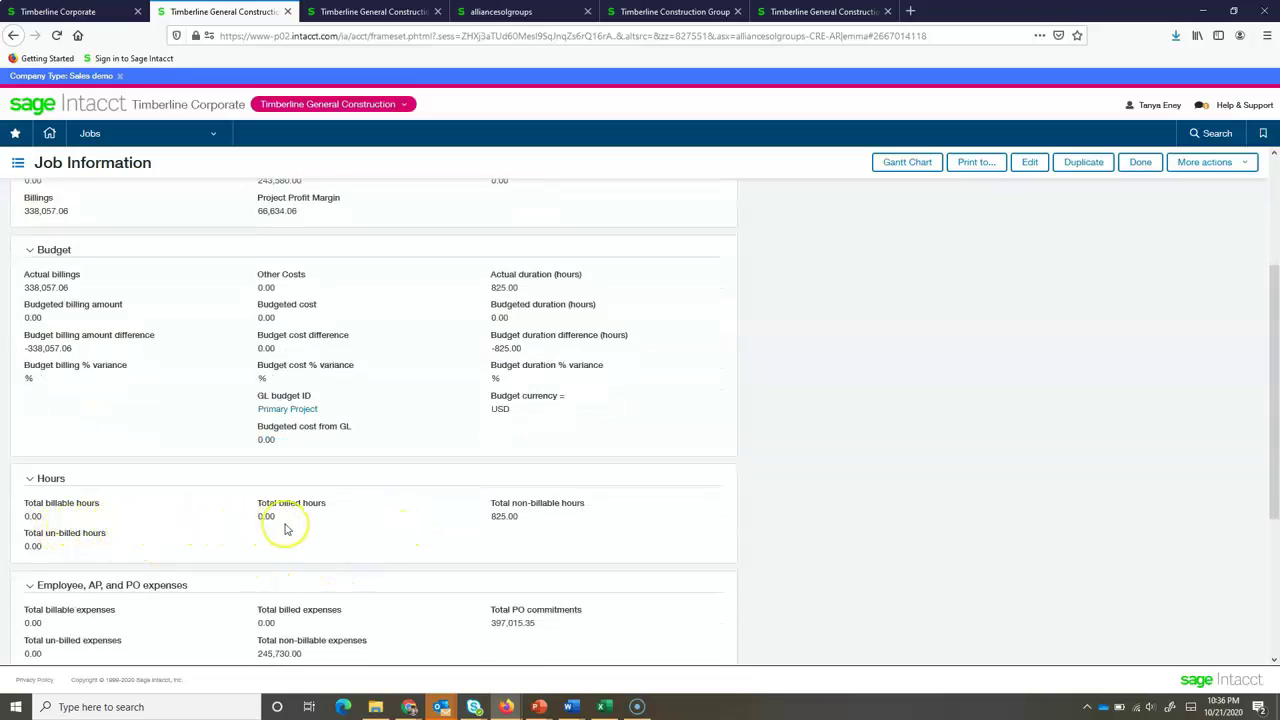
scroll(285, 529, down, 2)
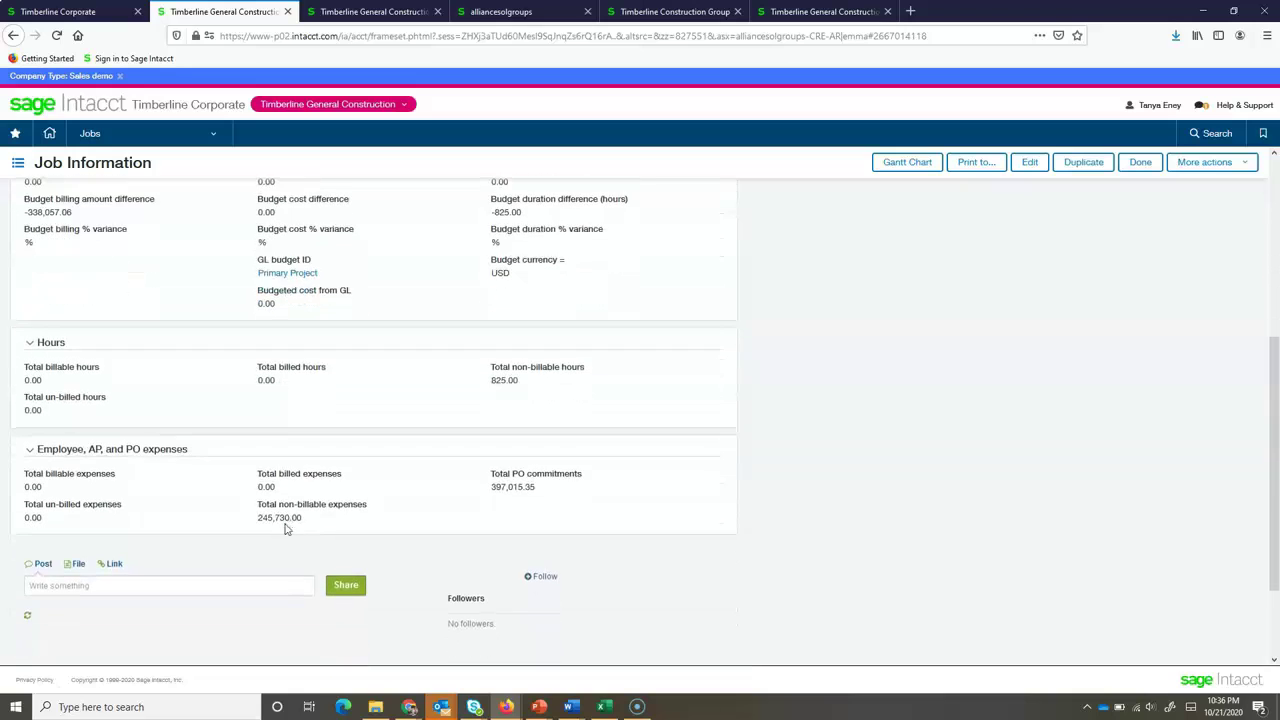
scroll(285, 529, up, 2)
scroll(285, 529, up, 4)
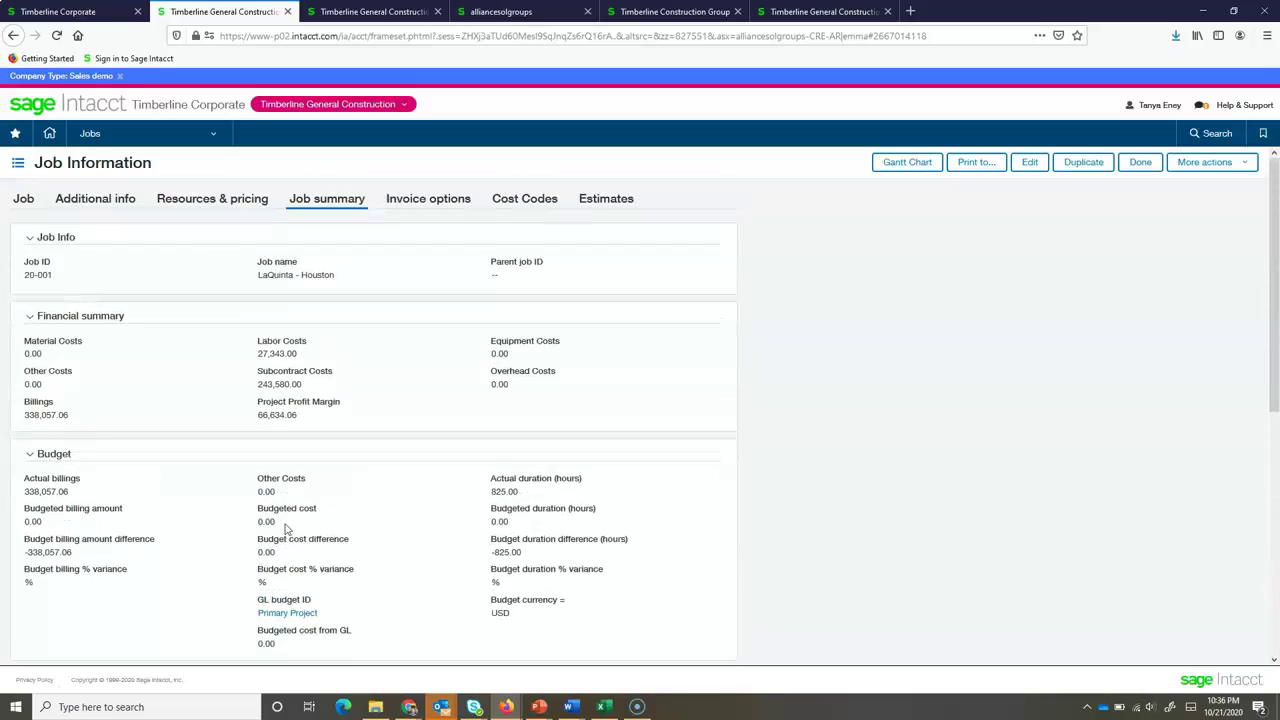
click(517, 202)
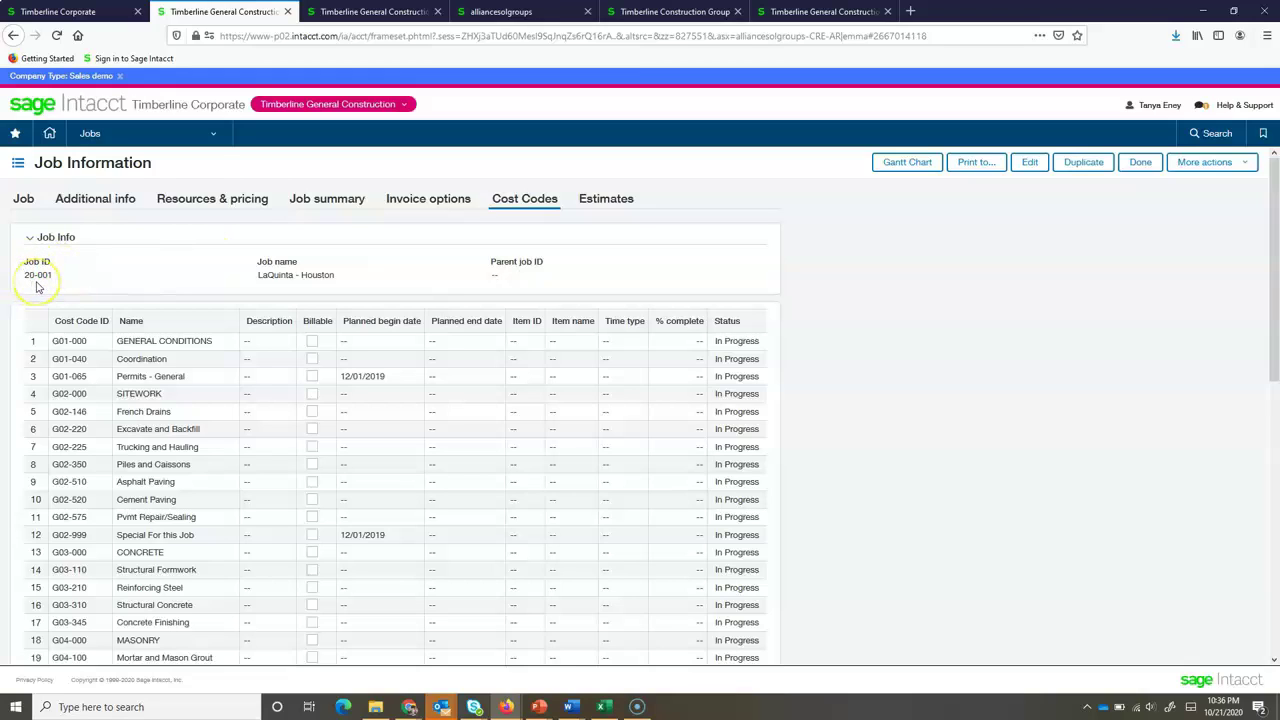
scroll(36, 287, down, 1)
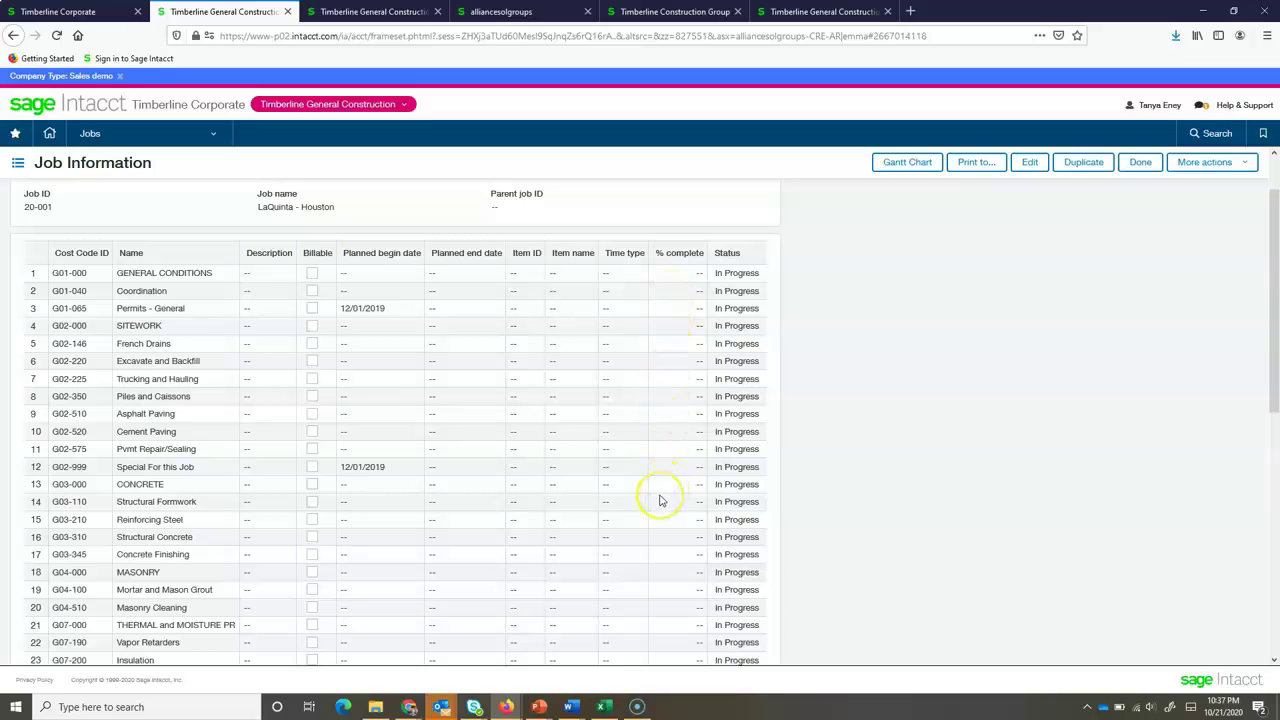
scroll(660, 500, up, 2)
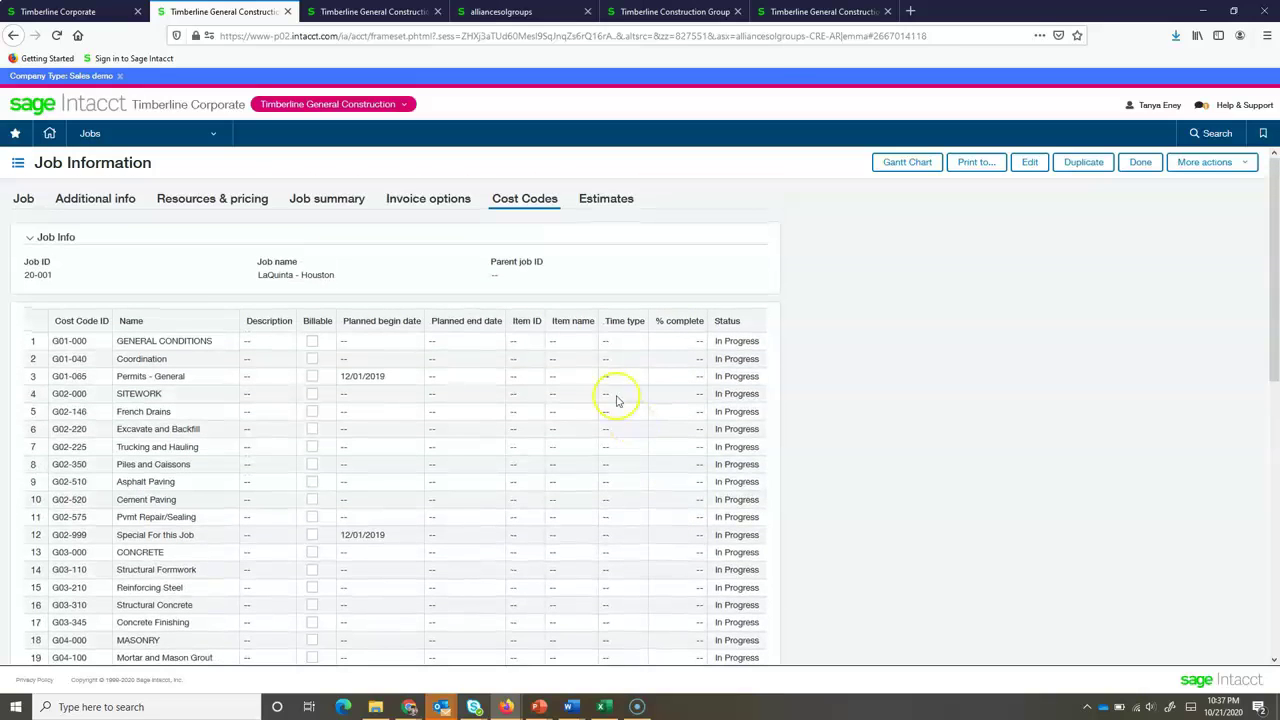
Show job 20-001's estimates 50 and 50-1 and put the job record into edit mode
click(603, 205)
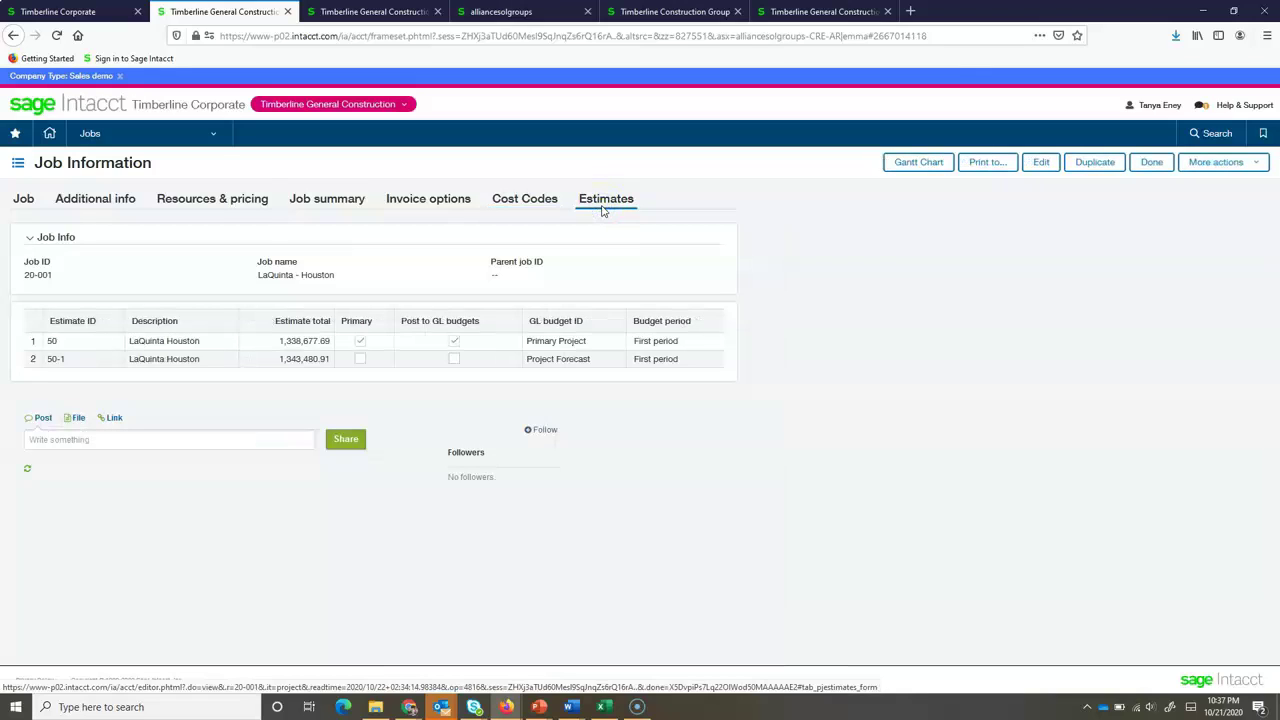
click(1037, 161)
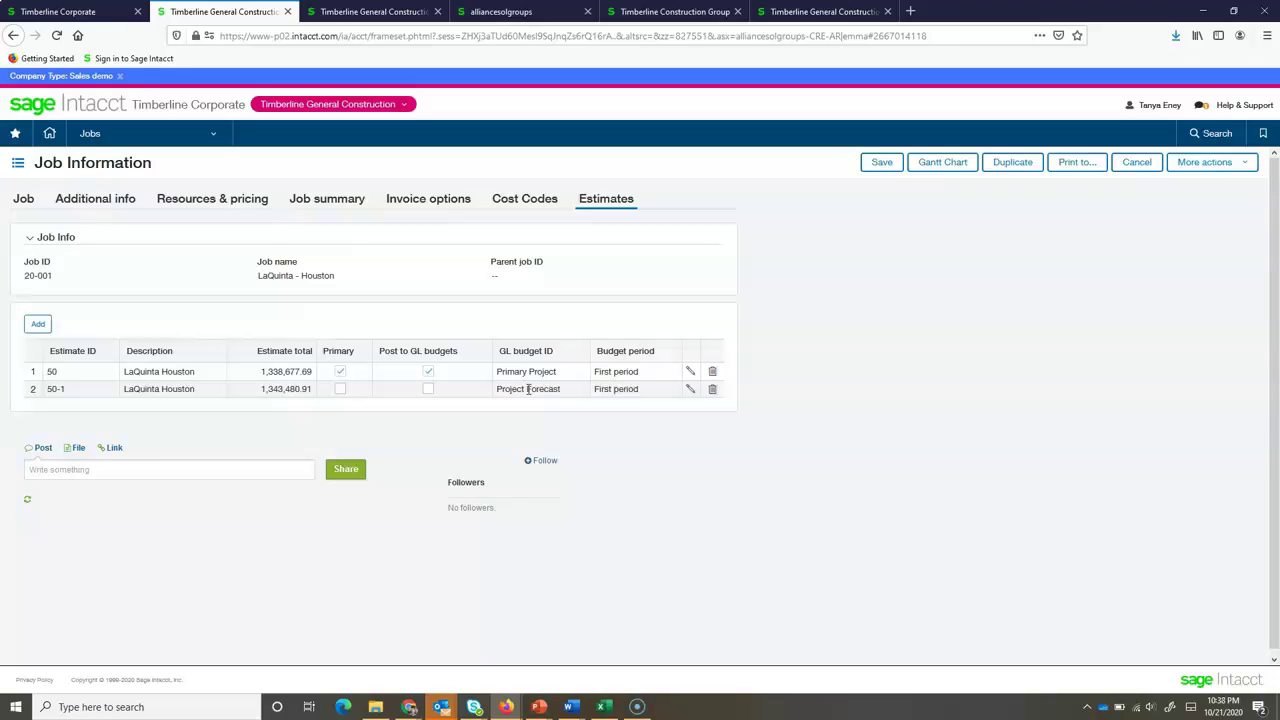
Open estimate 50 full page and scroll through its entries, starting with G01-040 Coordination labor
click(689, 372)
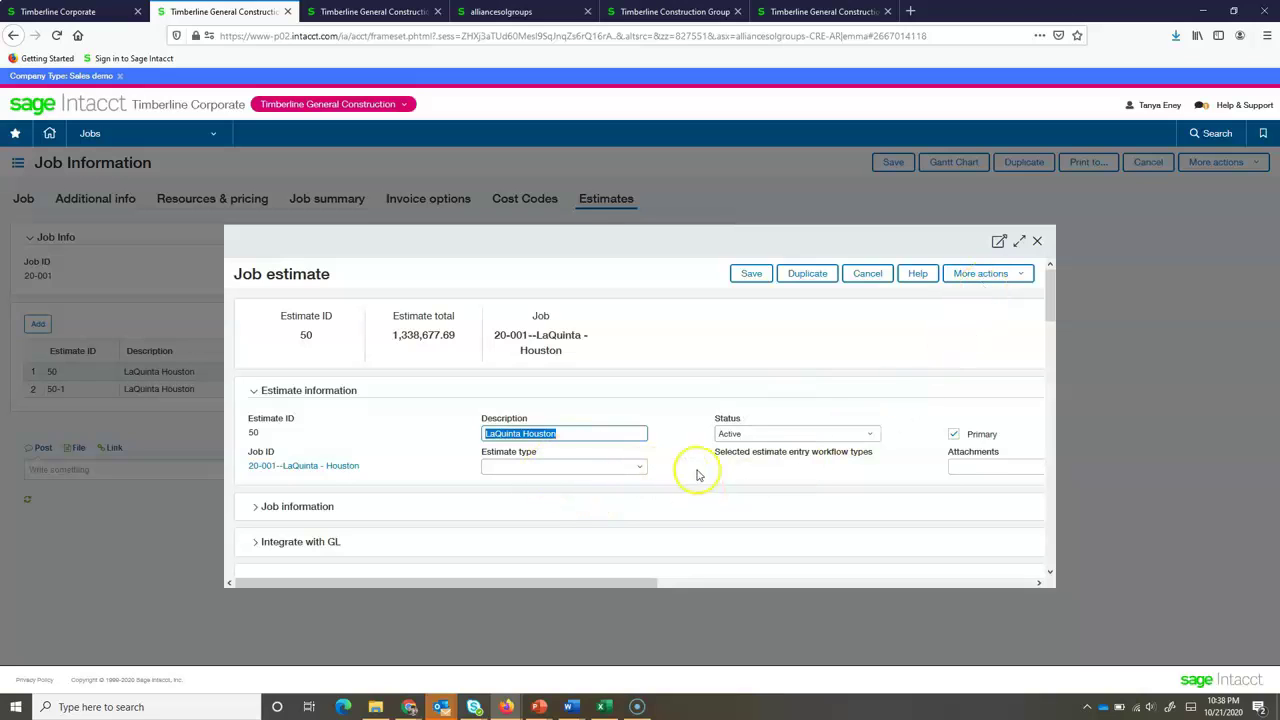
click(1019, 242)
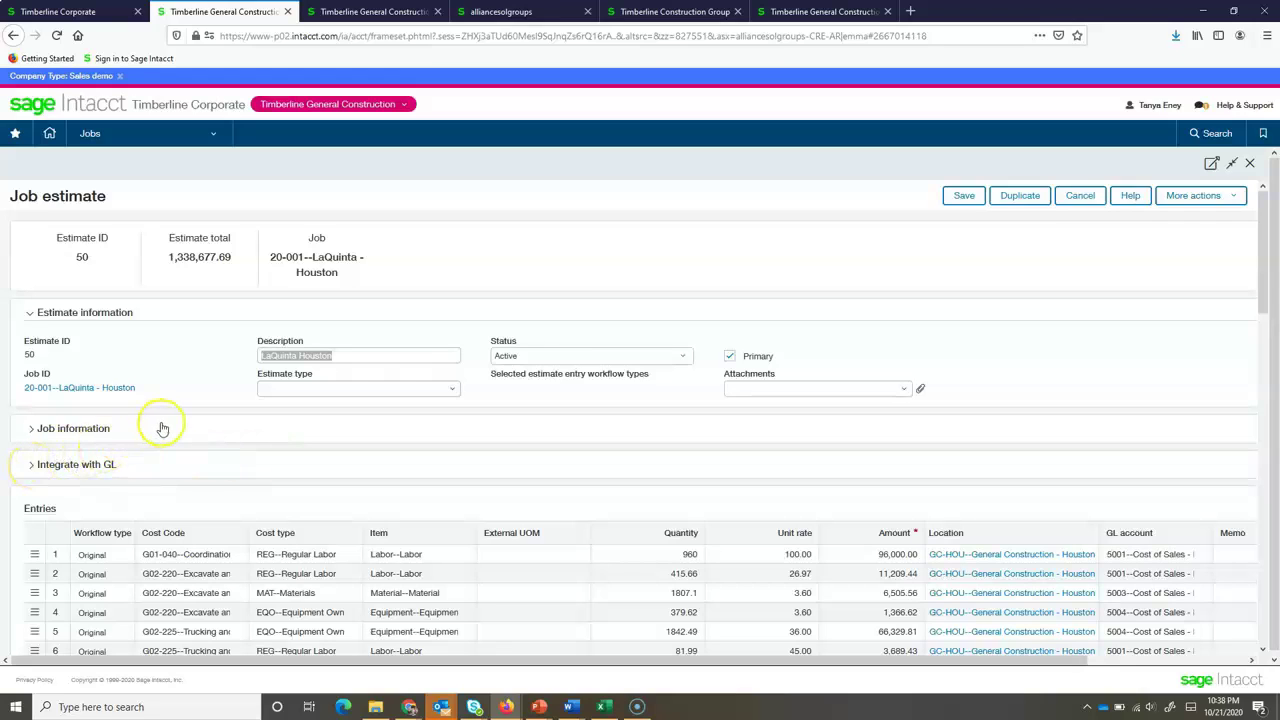
scroll(162, 427, down, 3)
scroll(162, 427, down, 1)
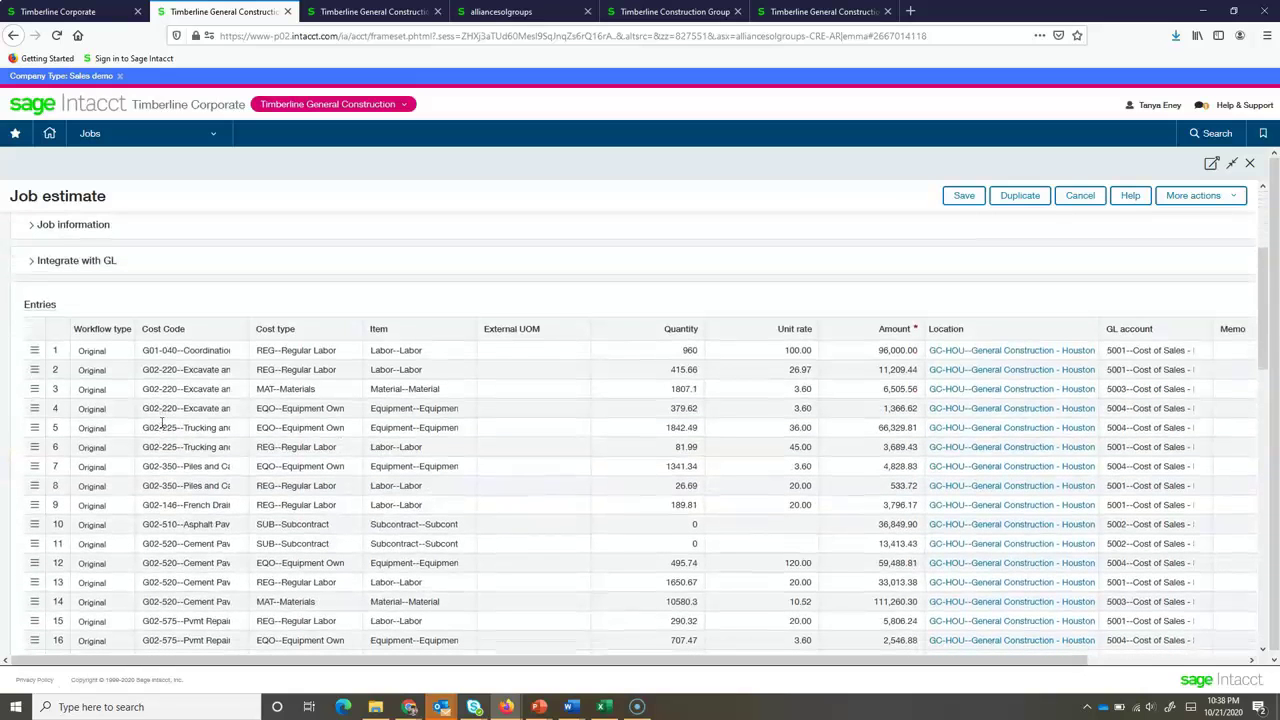
scroll(162, 424, down, 2)
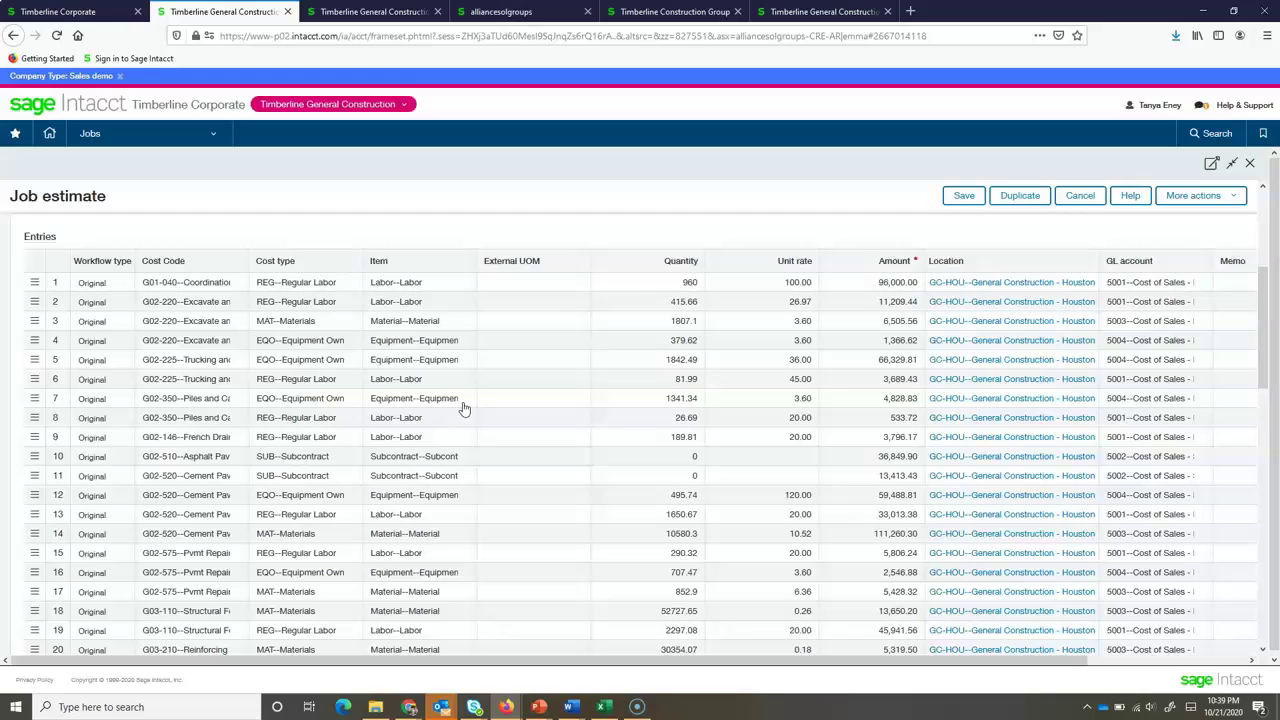
Cancel estimate 50 without saving and switch to the Estimate Import - UT spreadsheet in Excel
click(1072, 204)
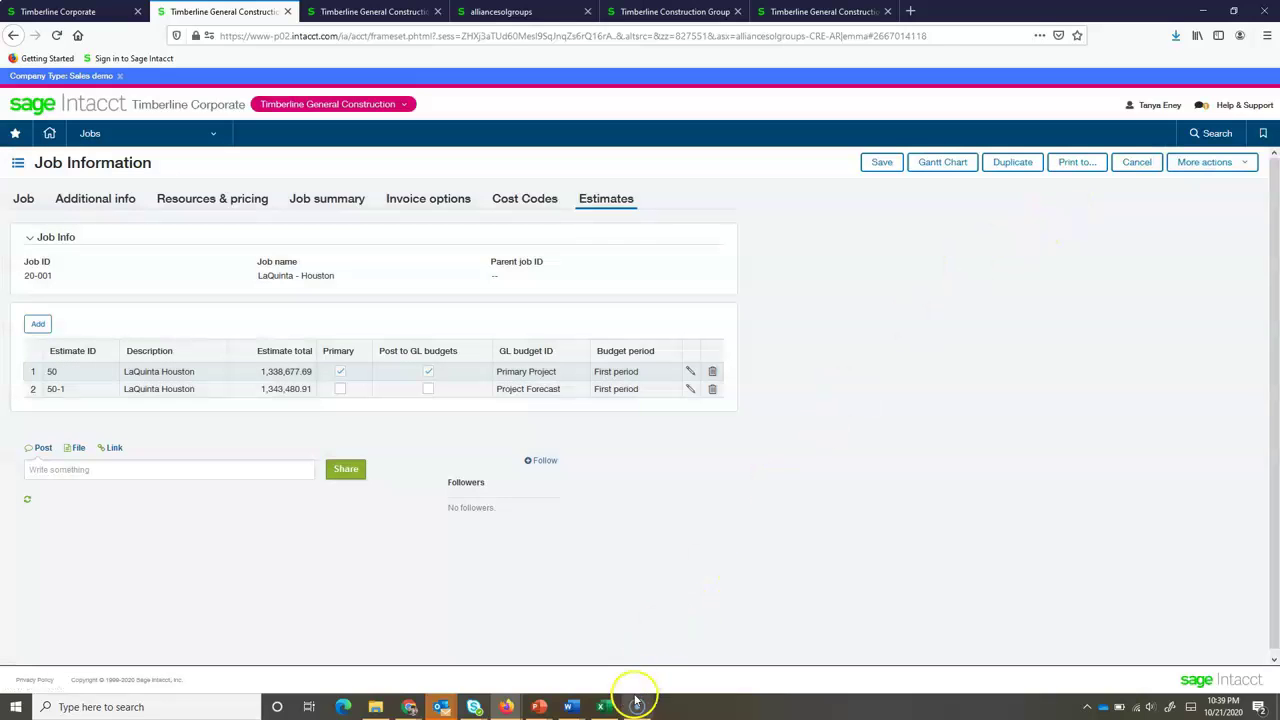
click(604, 706)
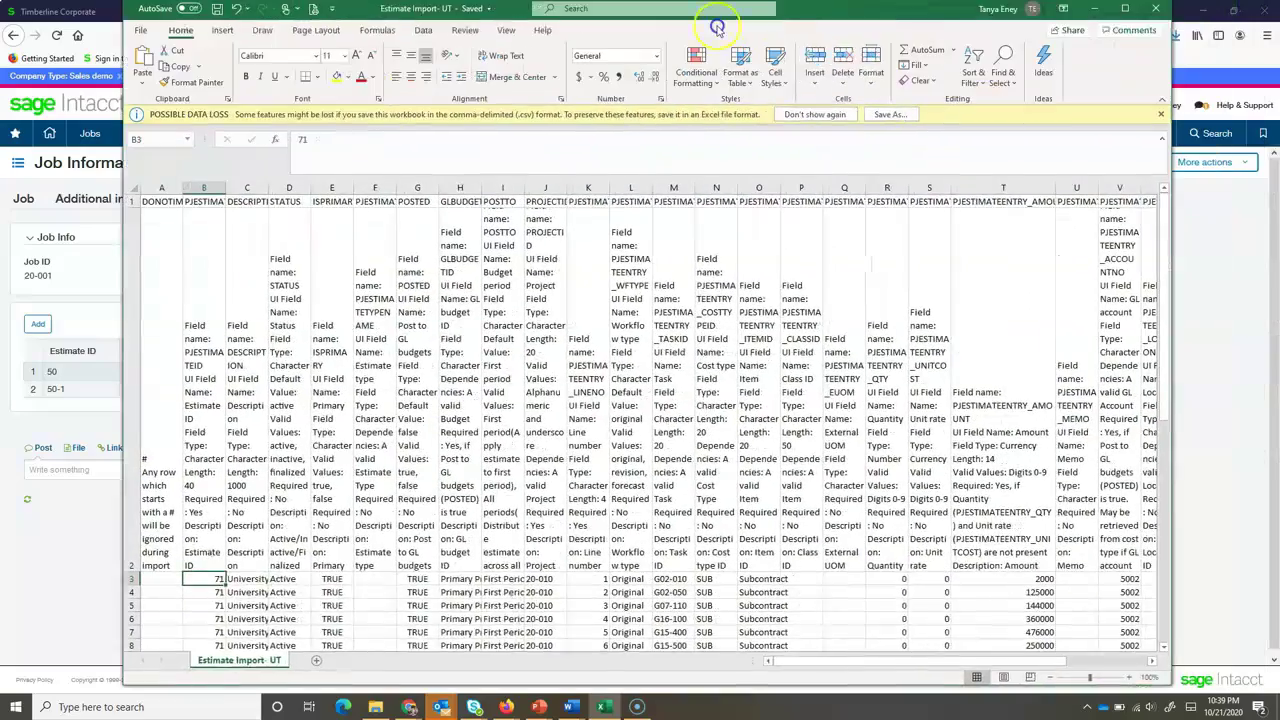
Stretch the Excel Estimate Import window to fill the screen width
drag(717, 27, 685, 30)
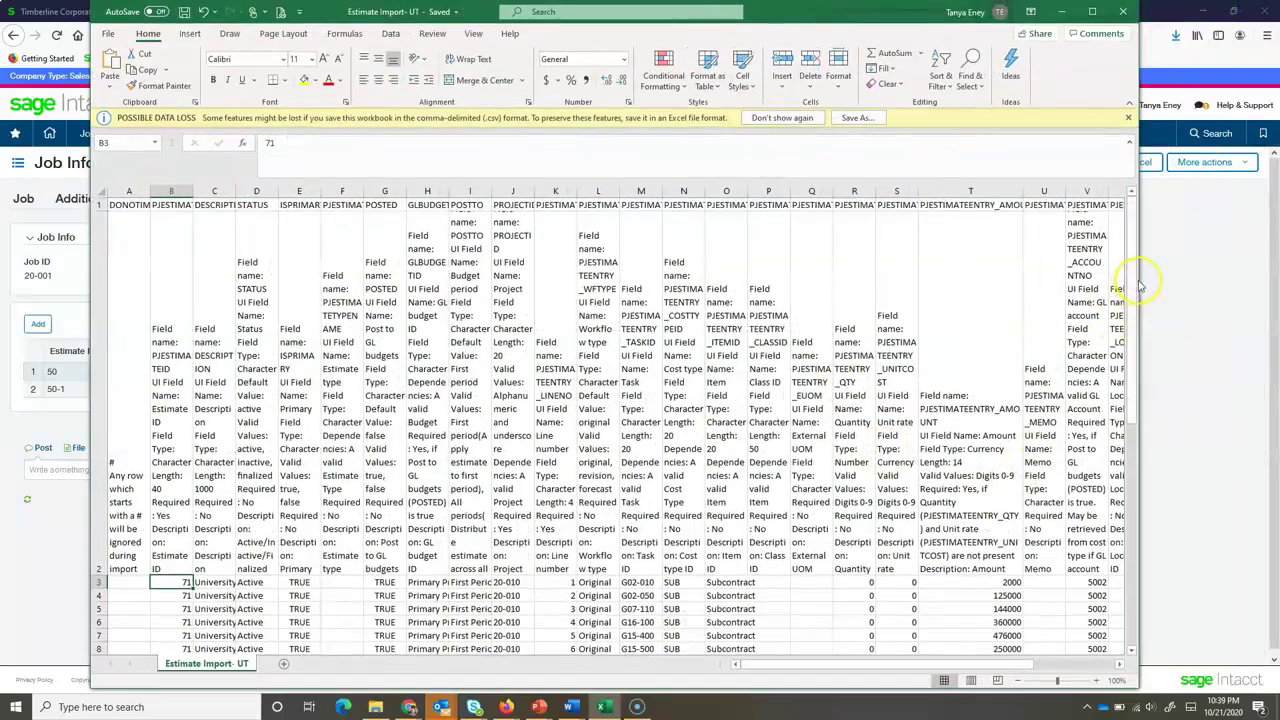
drag(1140, 287, 1279, 285)
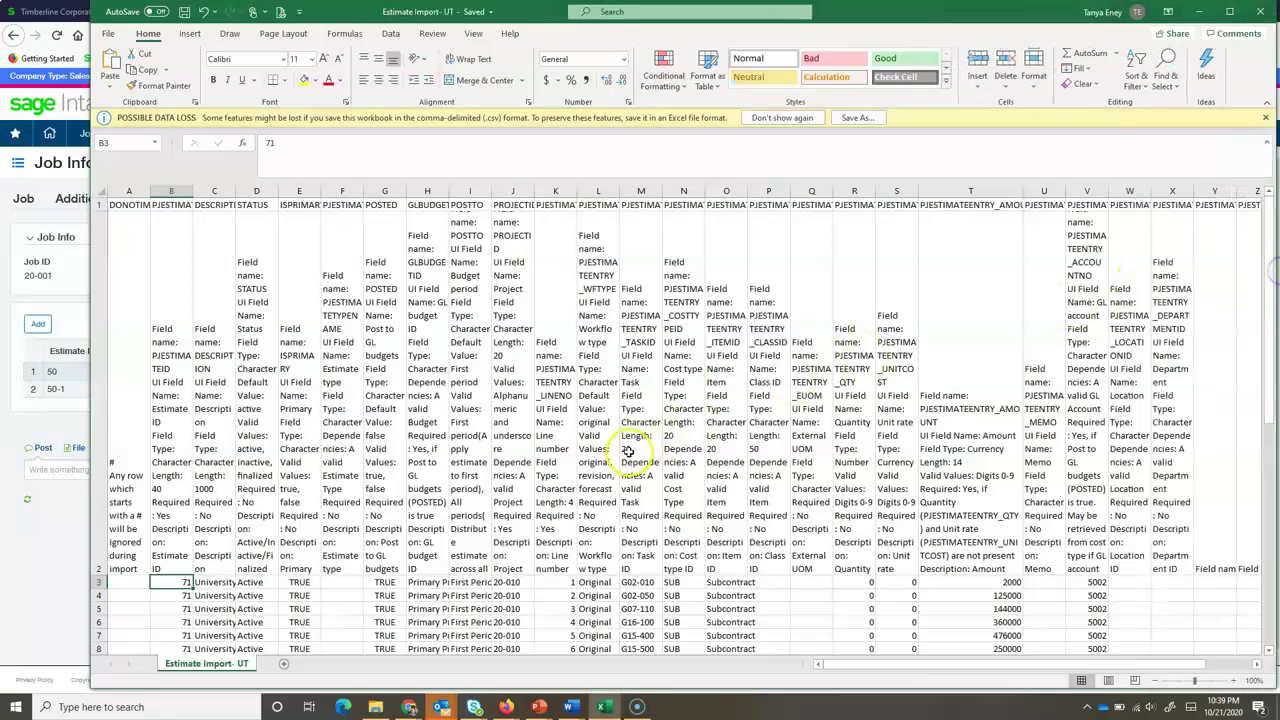
scroll(627, 451, down, 1)
scroll(627, 451, up, 1)
Widen columns E (ISPRIMARY) and I (POSTTO) to read their descriptions, then scan the lines
click(296, 465)
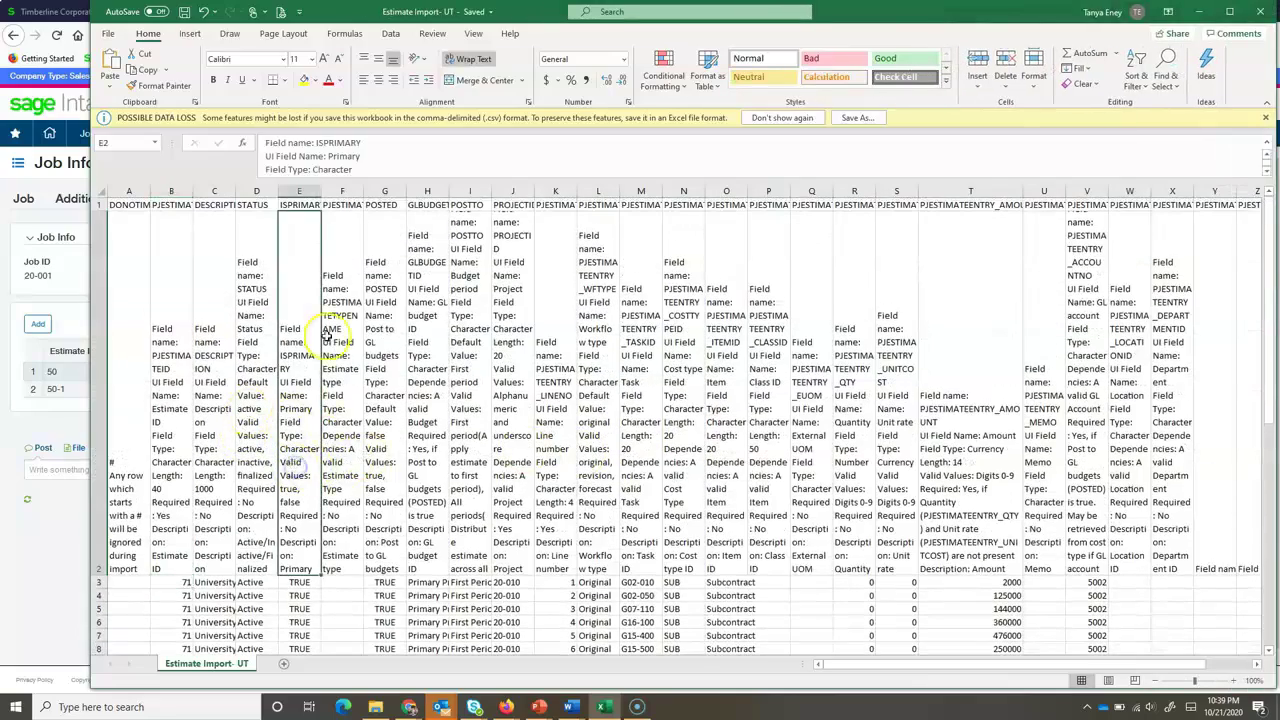
drag(318, 199, 486, 200)
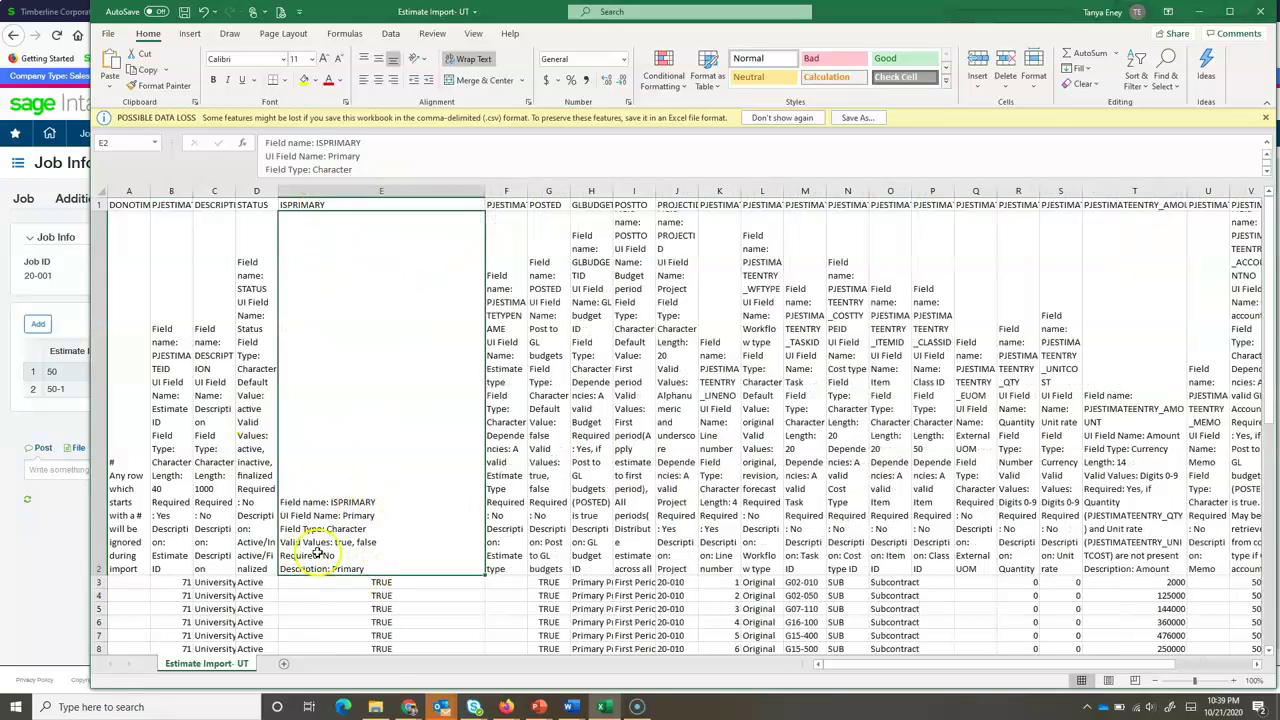
drag(655, 200, 735, 207)
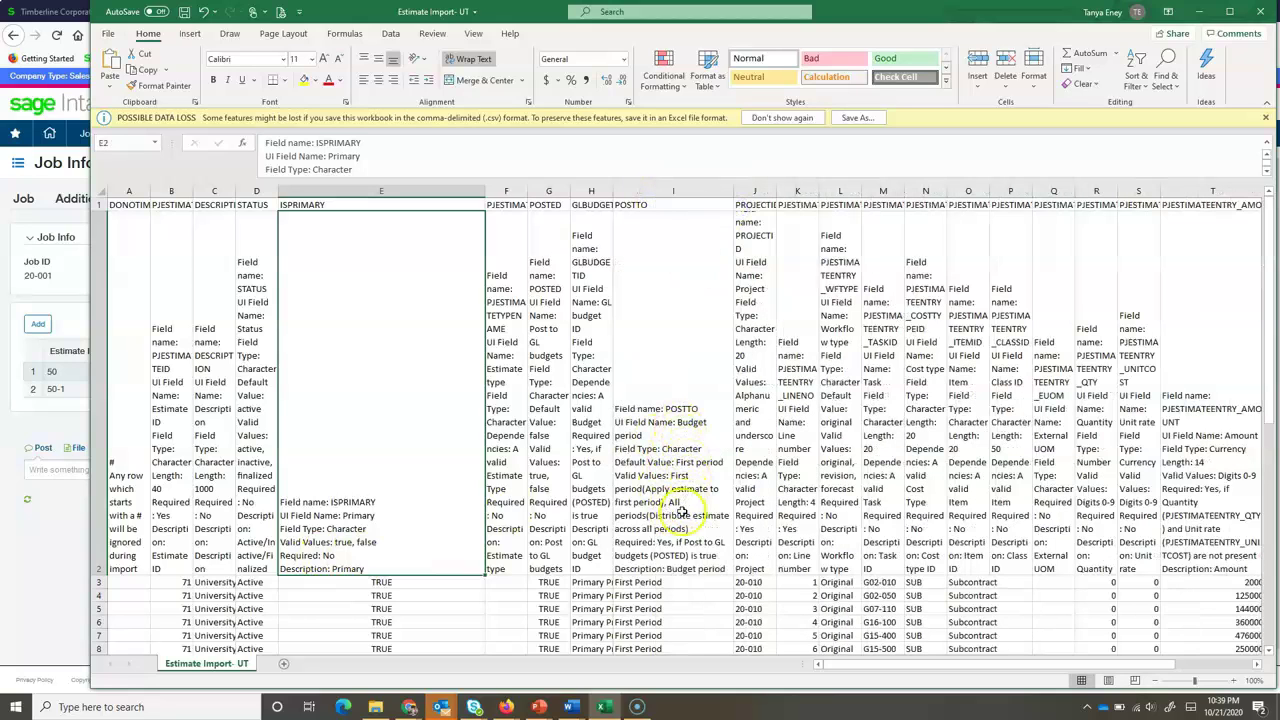
scroll(660, 465, down, 3)
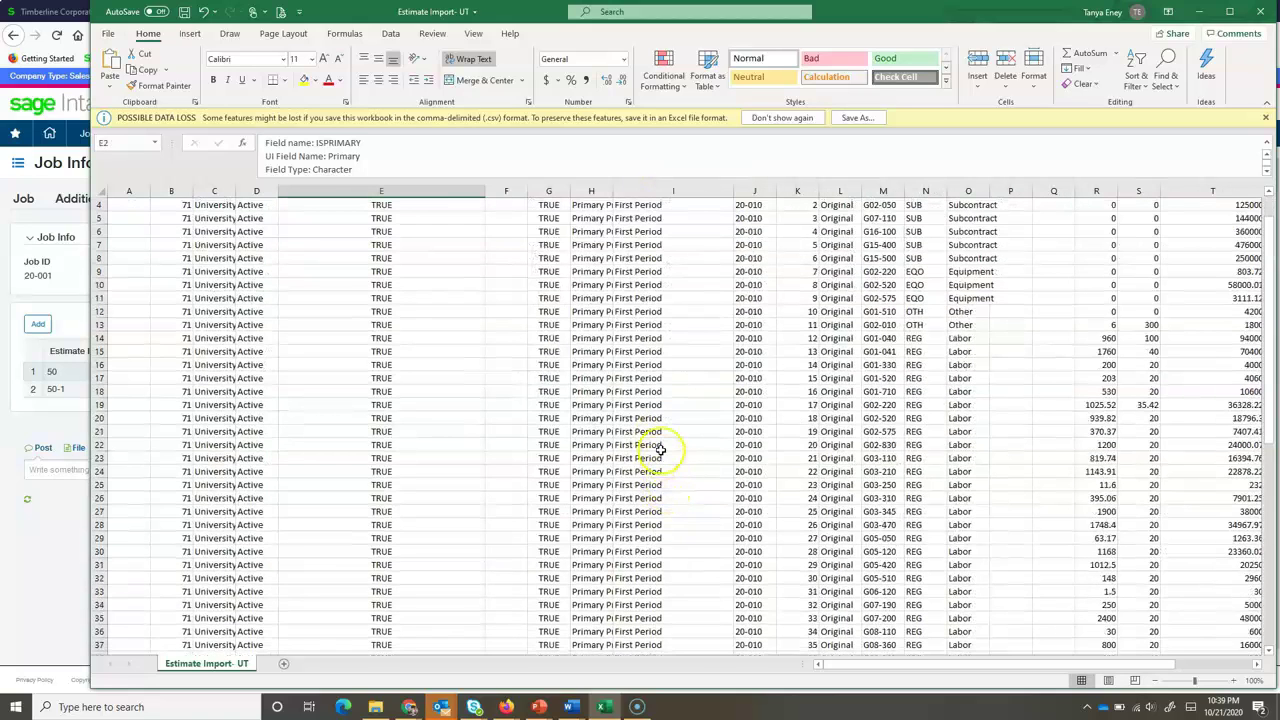
scroll(277, 306, down, 2)
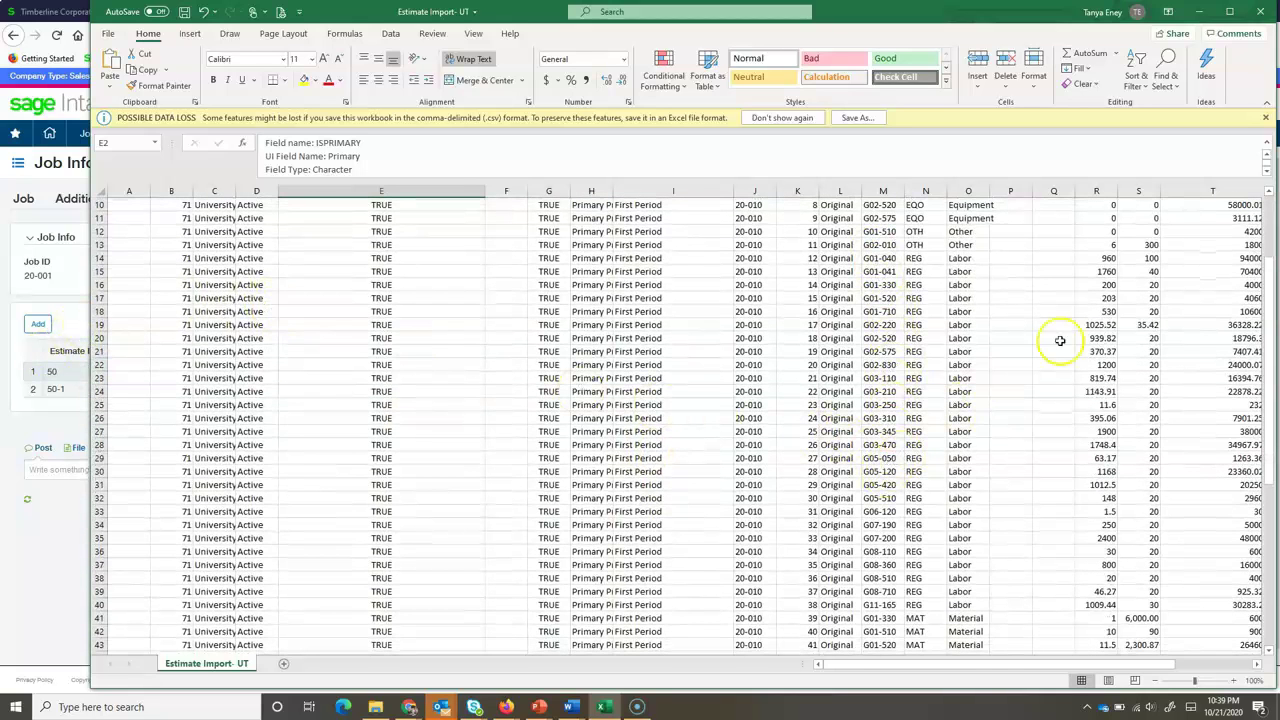
Return from Excel to Sage Intacct and list all job estimates with their jobs, GL budgets and totals
click(1203, 12)
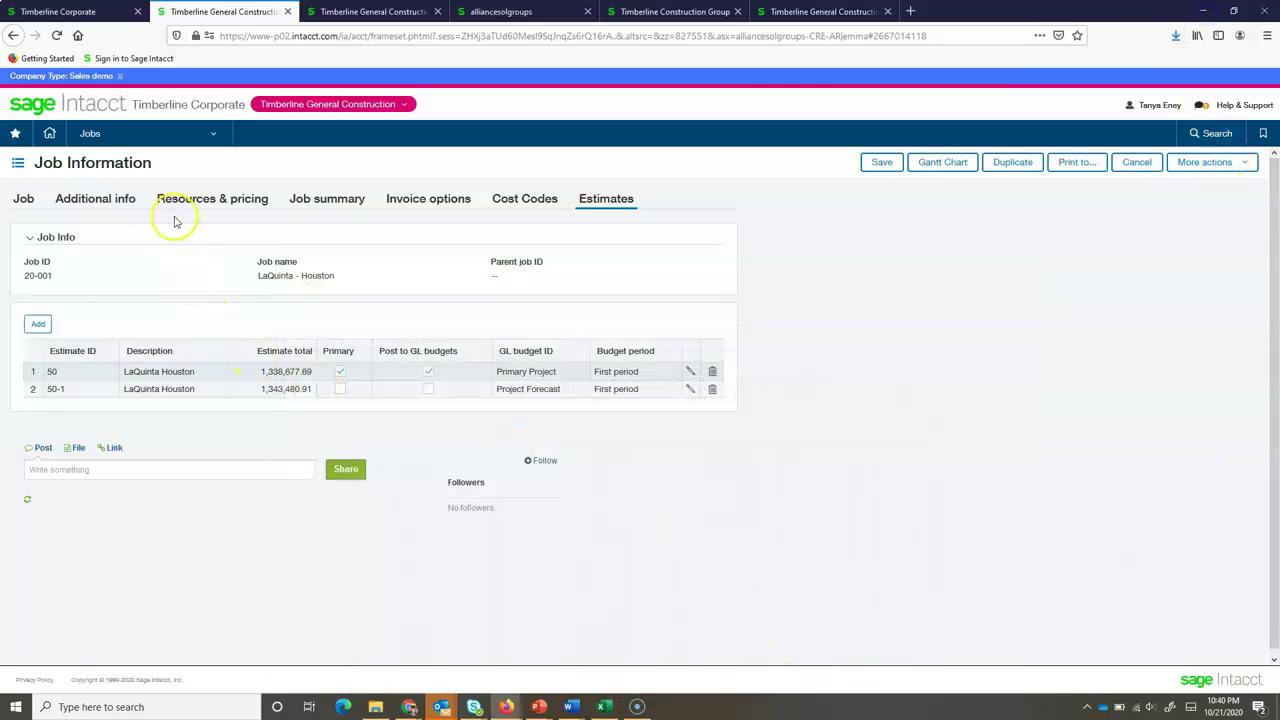
click(92, 136)
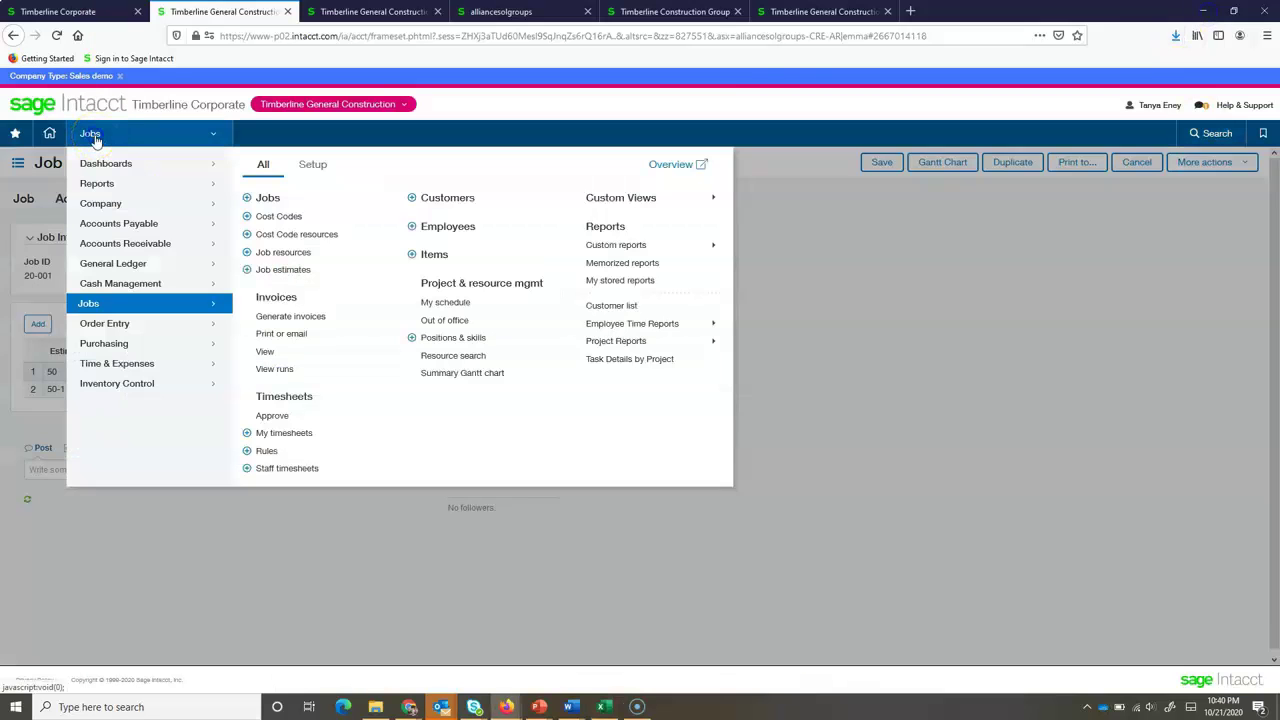
click(276, 270)
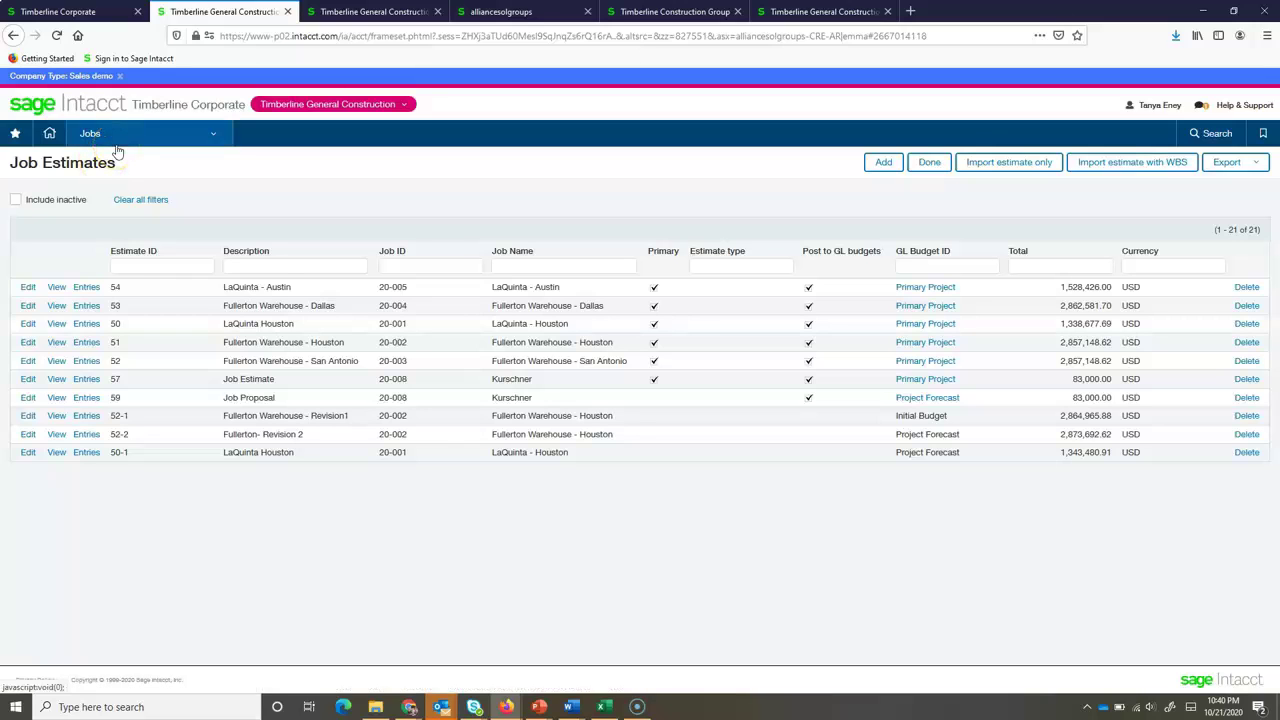
click(386, 360)
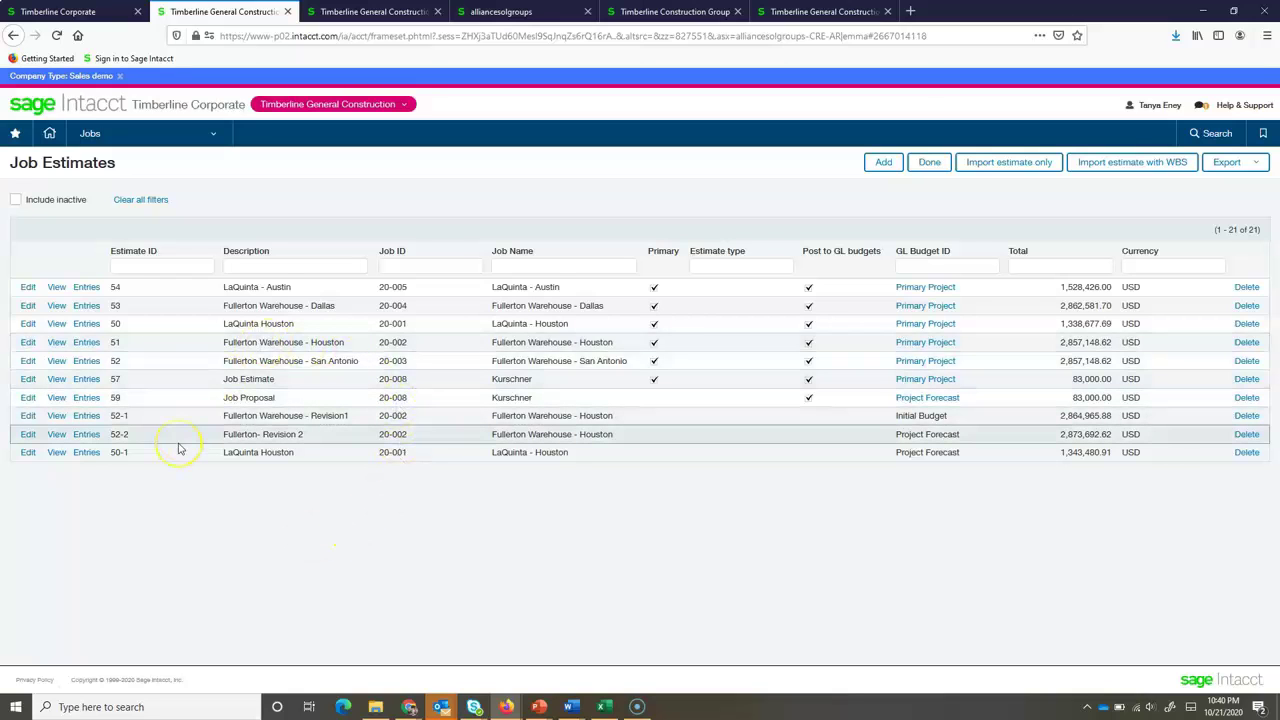
click(90, 140)
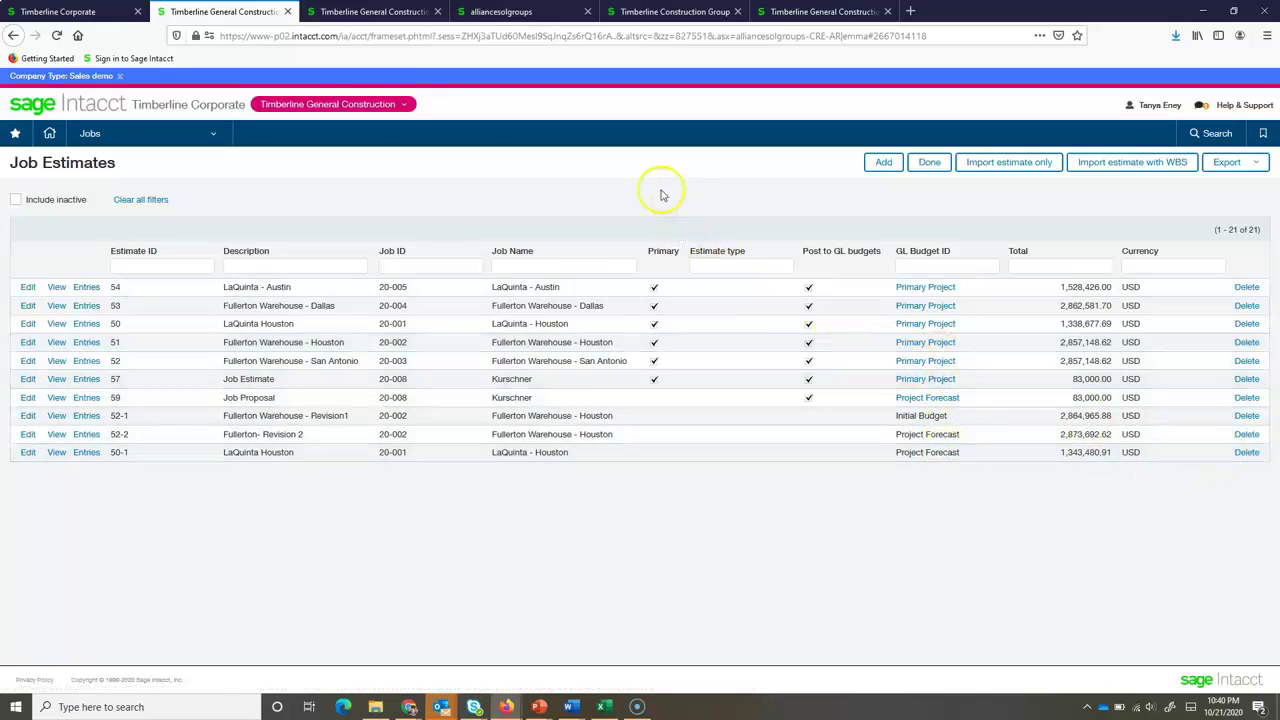
click(118, 136)
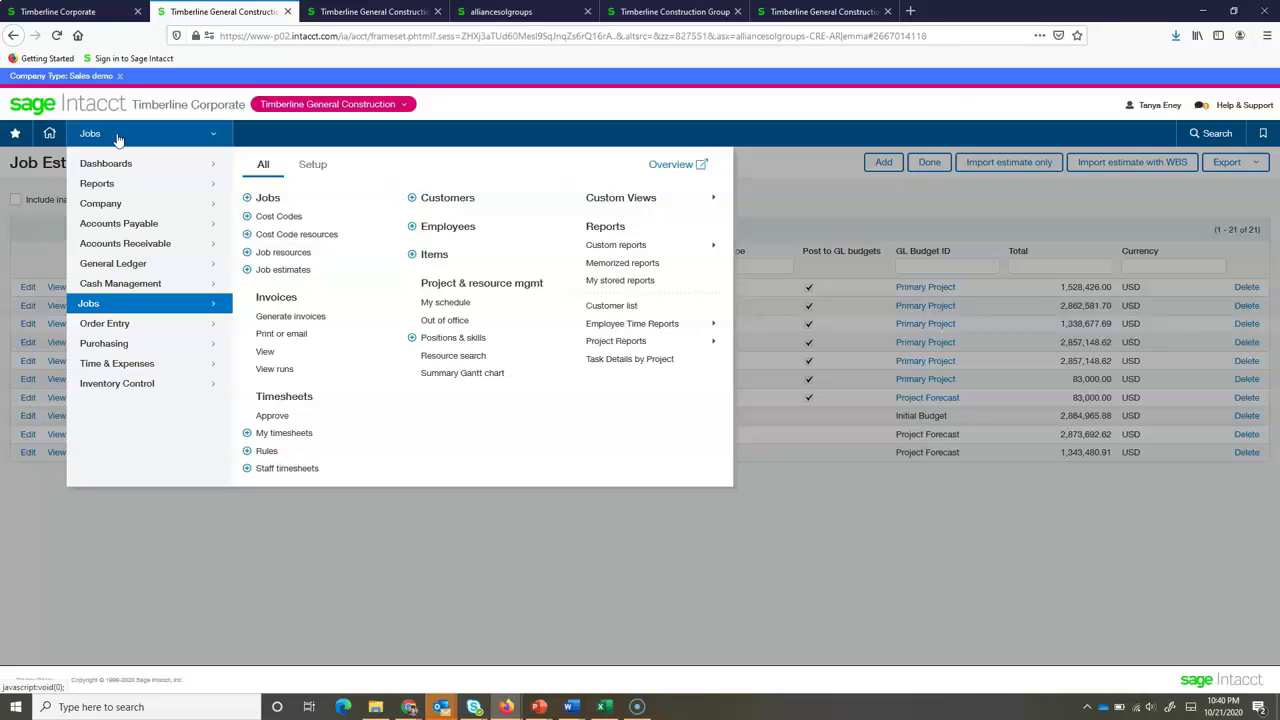
Show the Purchase Orders list under Purchasing, including PO-00007 from Acme Door and Glass Distributors
click(90, 346)
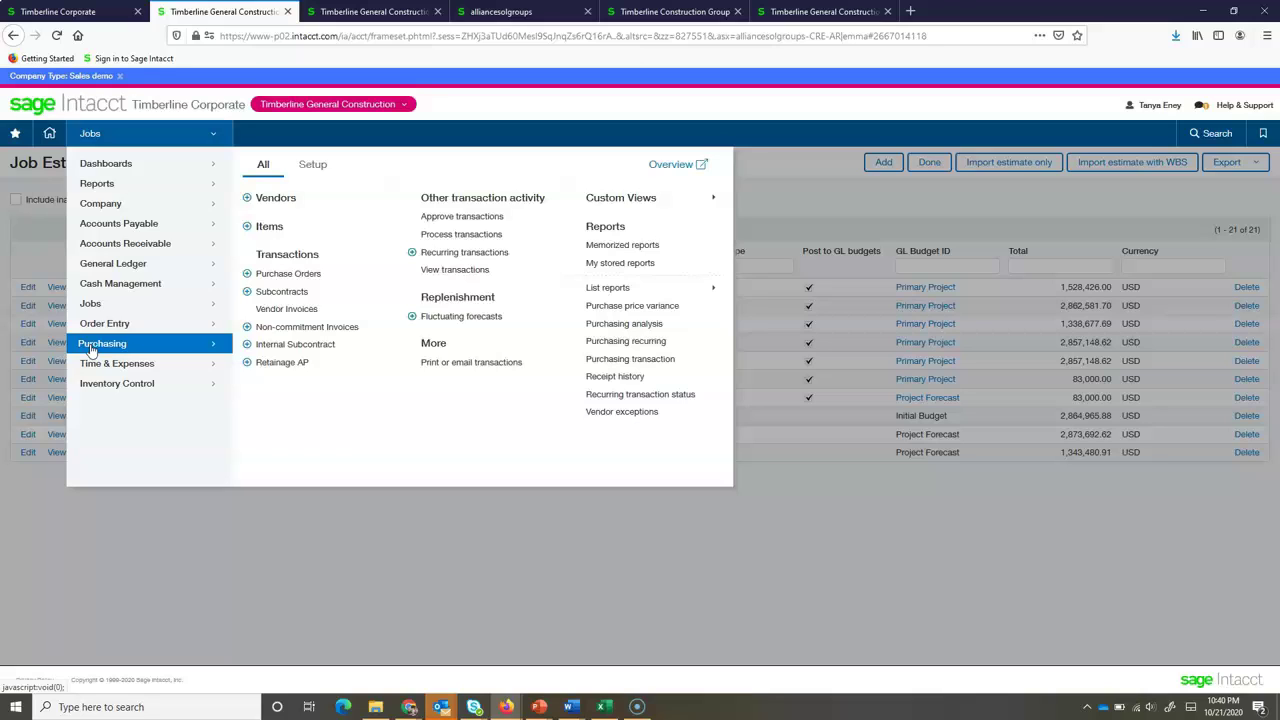
click(285, 277)
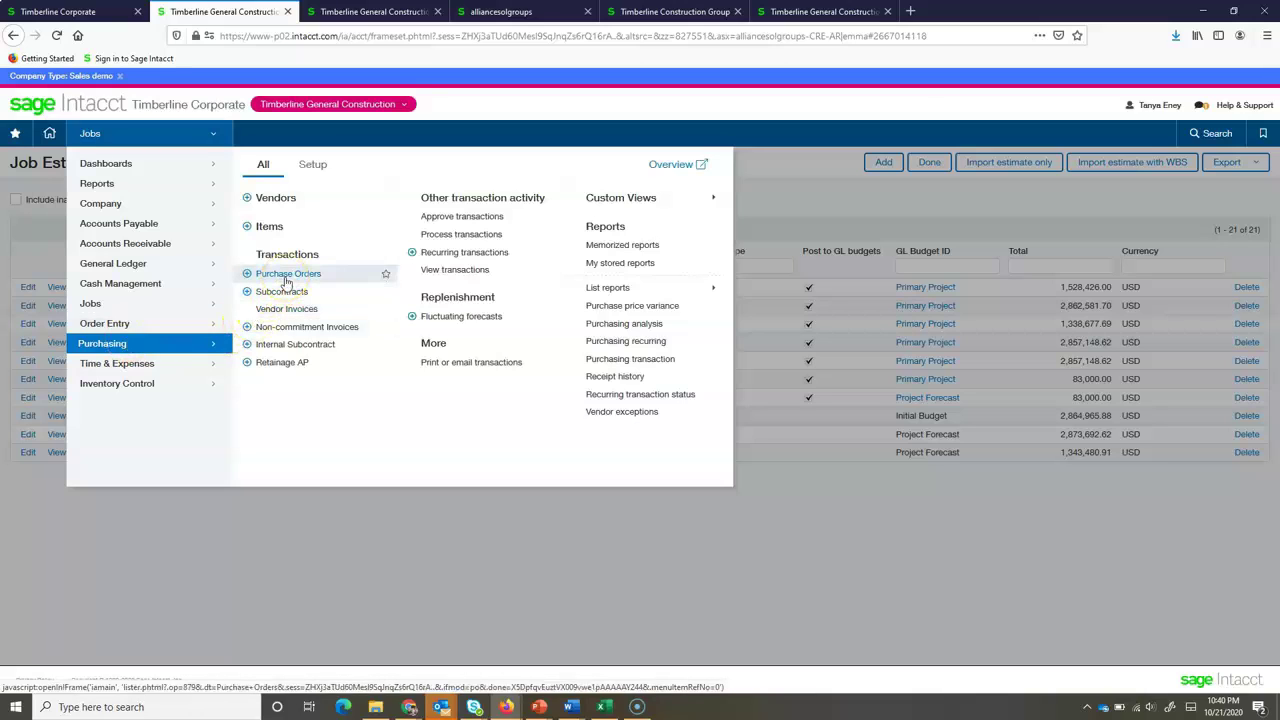
click(284, 293)
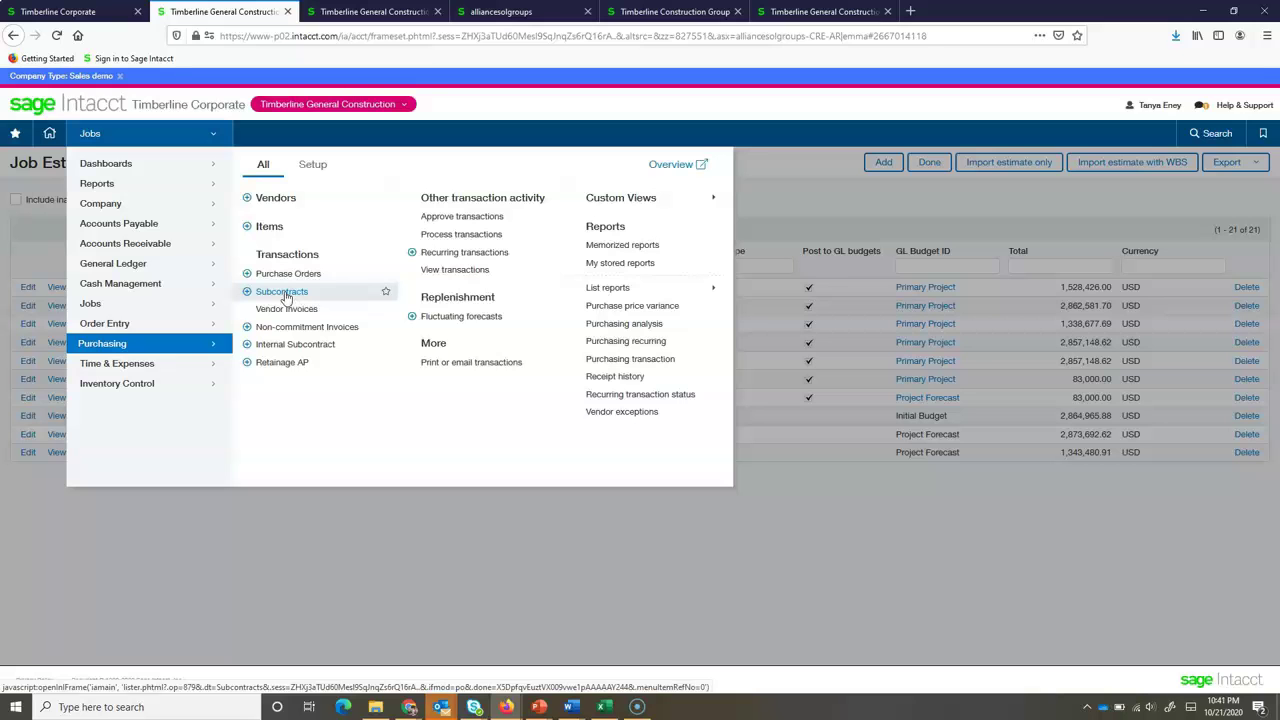
click(287, 277)
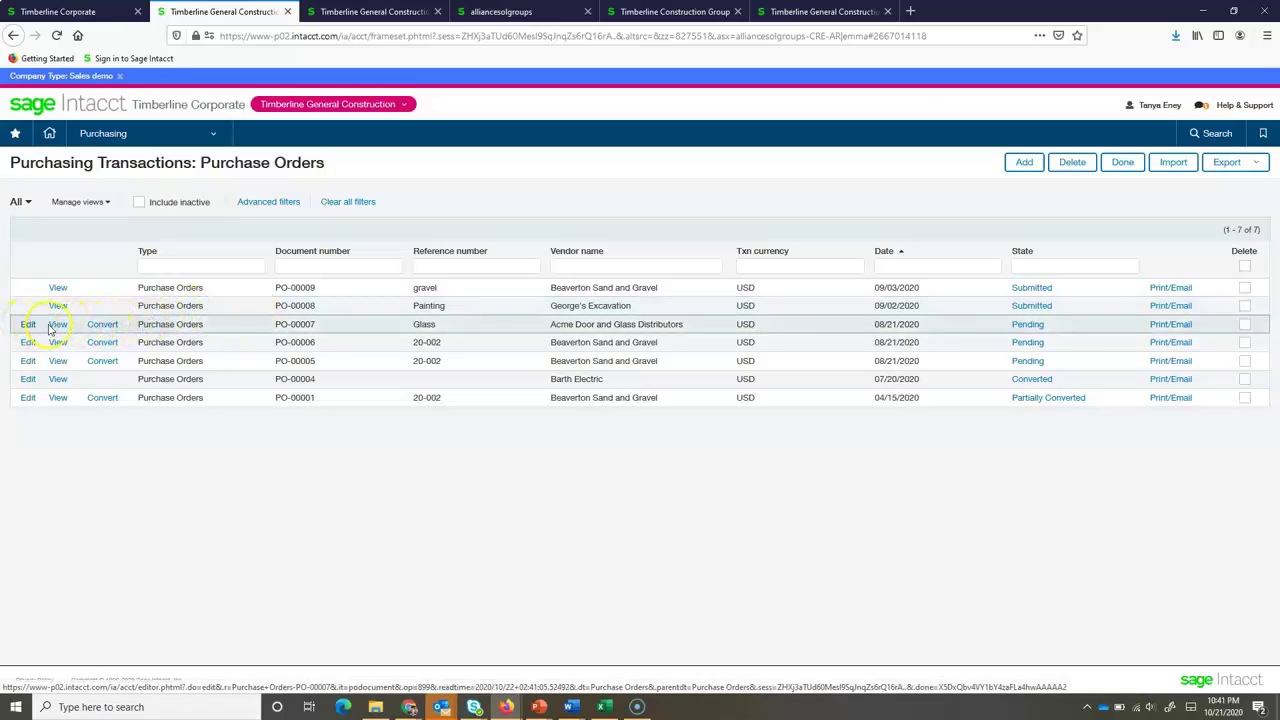
Open PO-00007 and review its general ledger postings, then its history
click(58, 326)
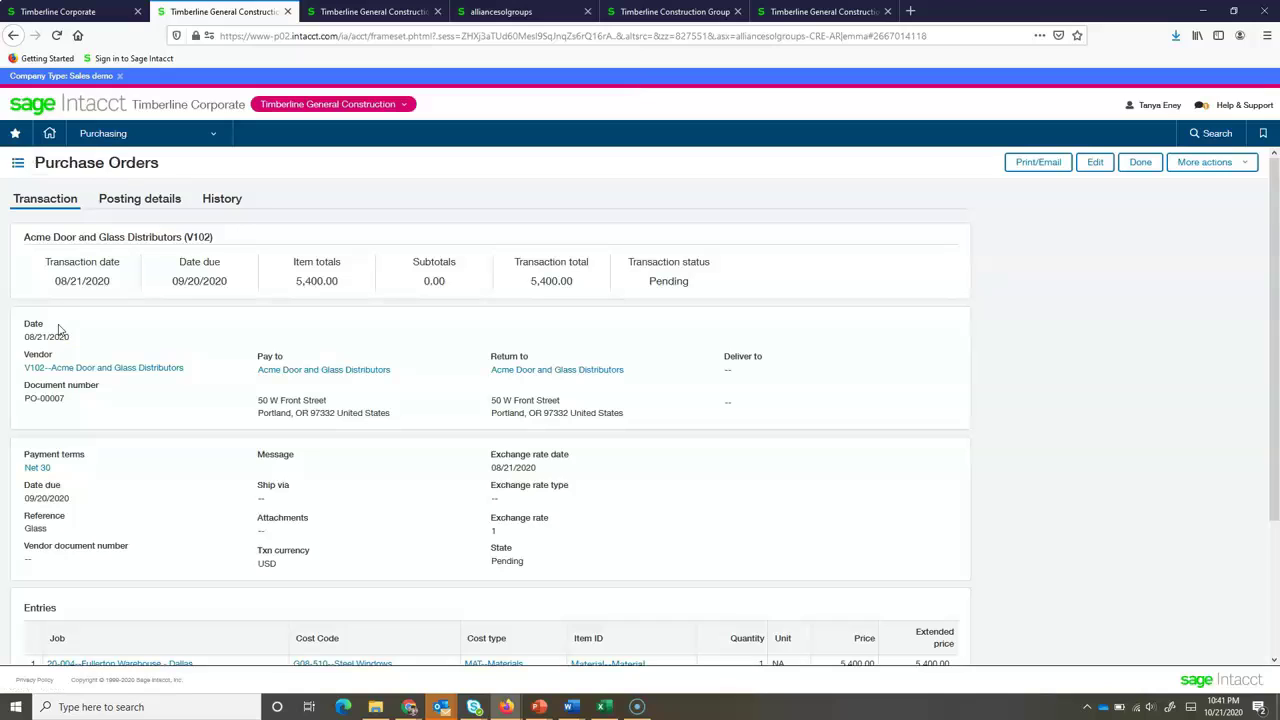
click(117, 326)
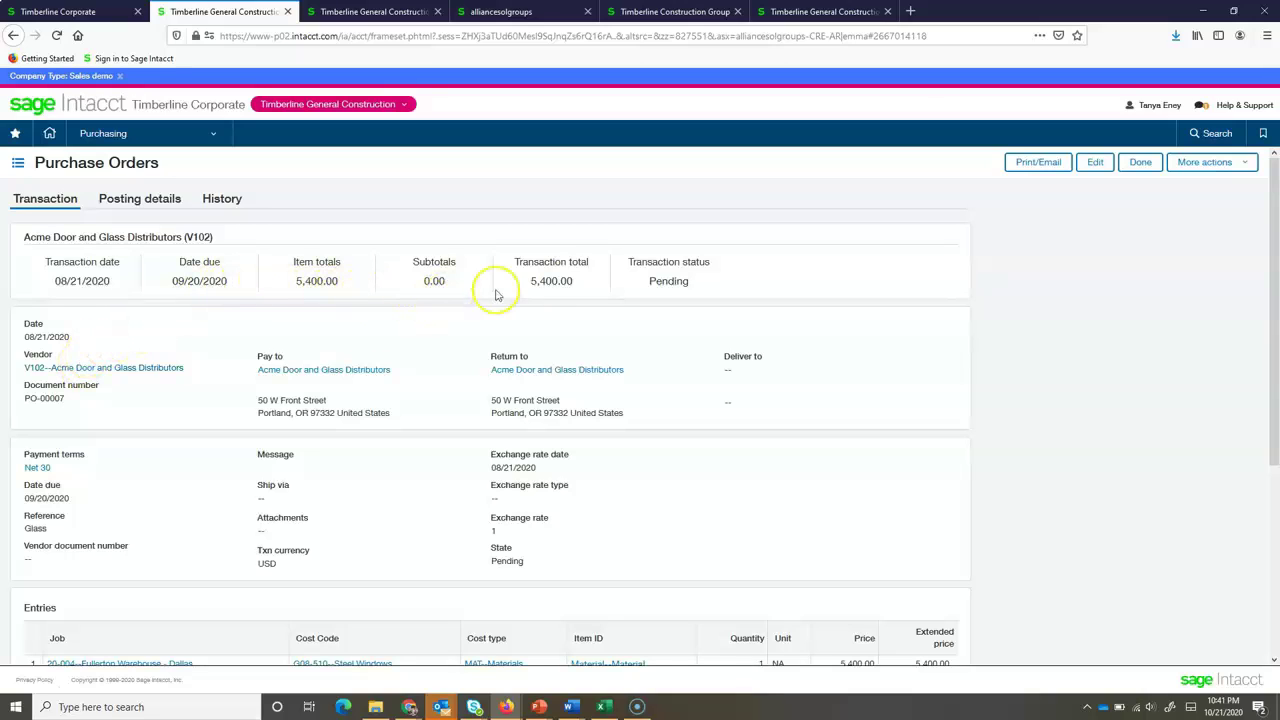
click(150, 199)
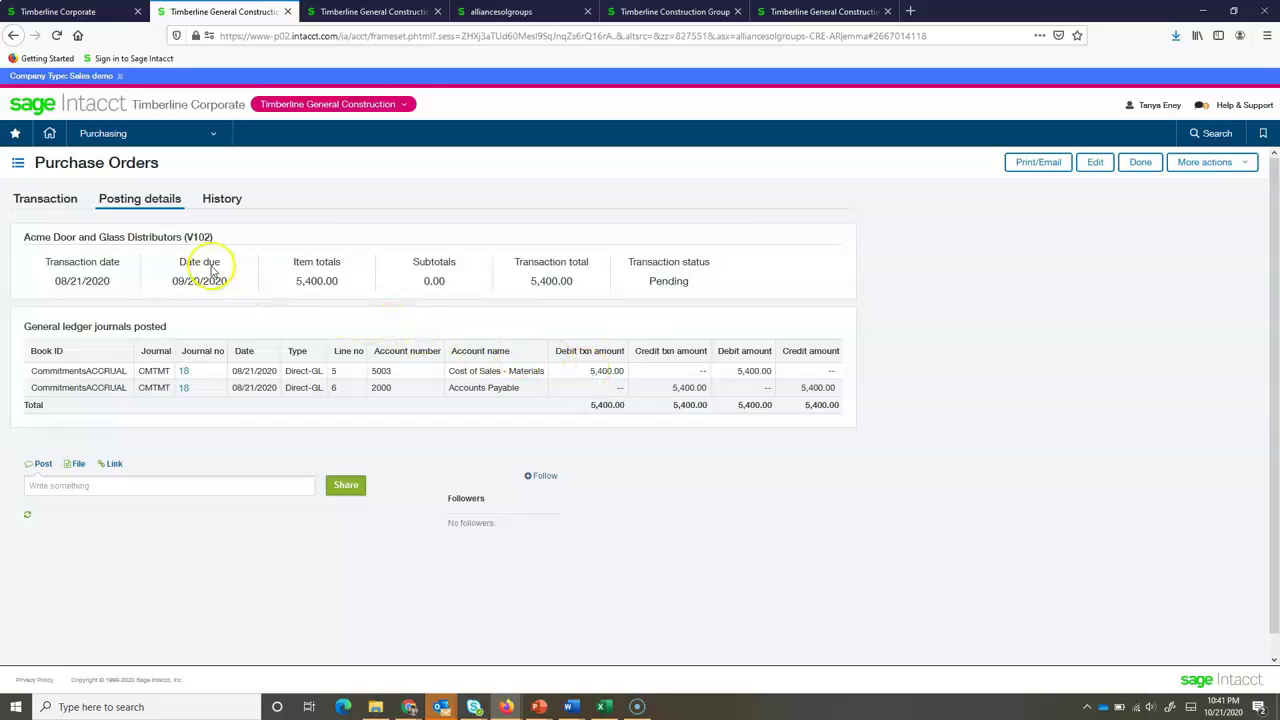
click(218, 199)
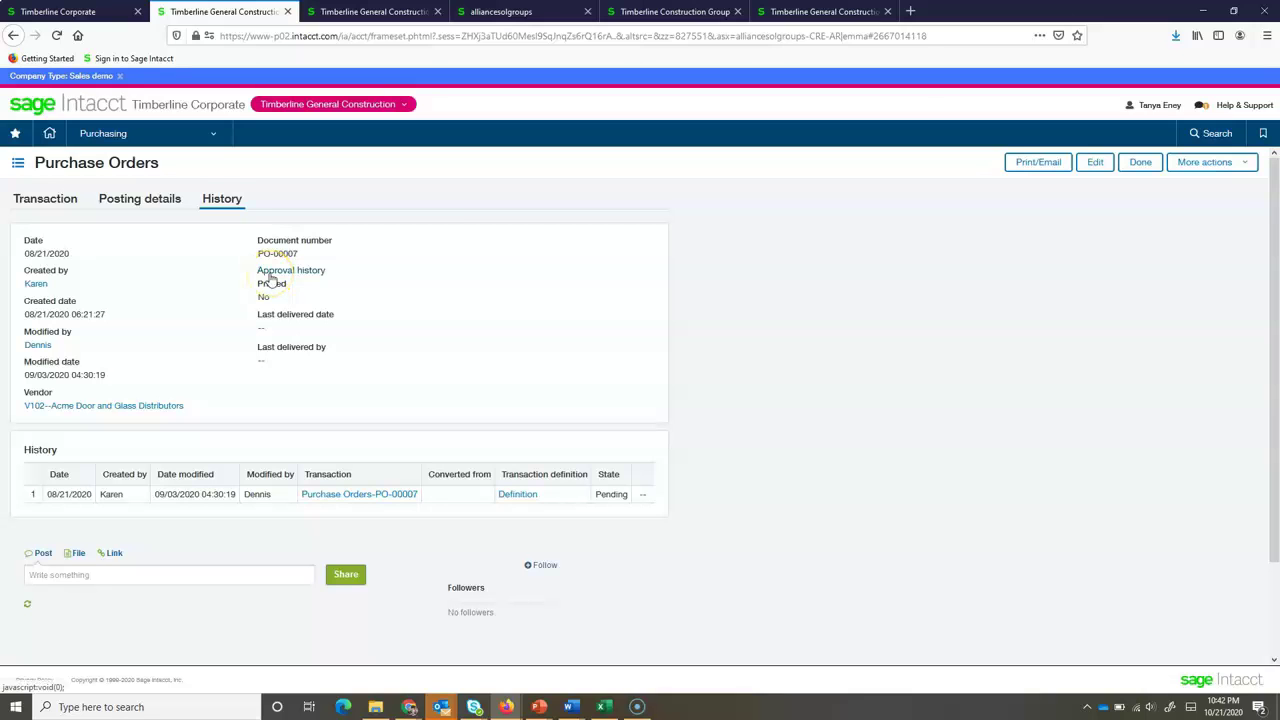
Check PO-00007's approval history, return to its transaction lines, and bring up the Convert to options
click(270, 276)
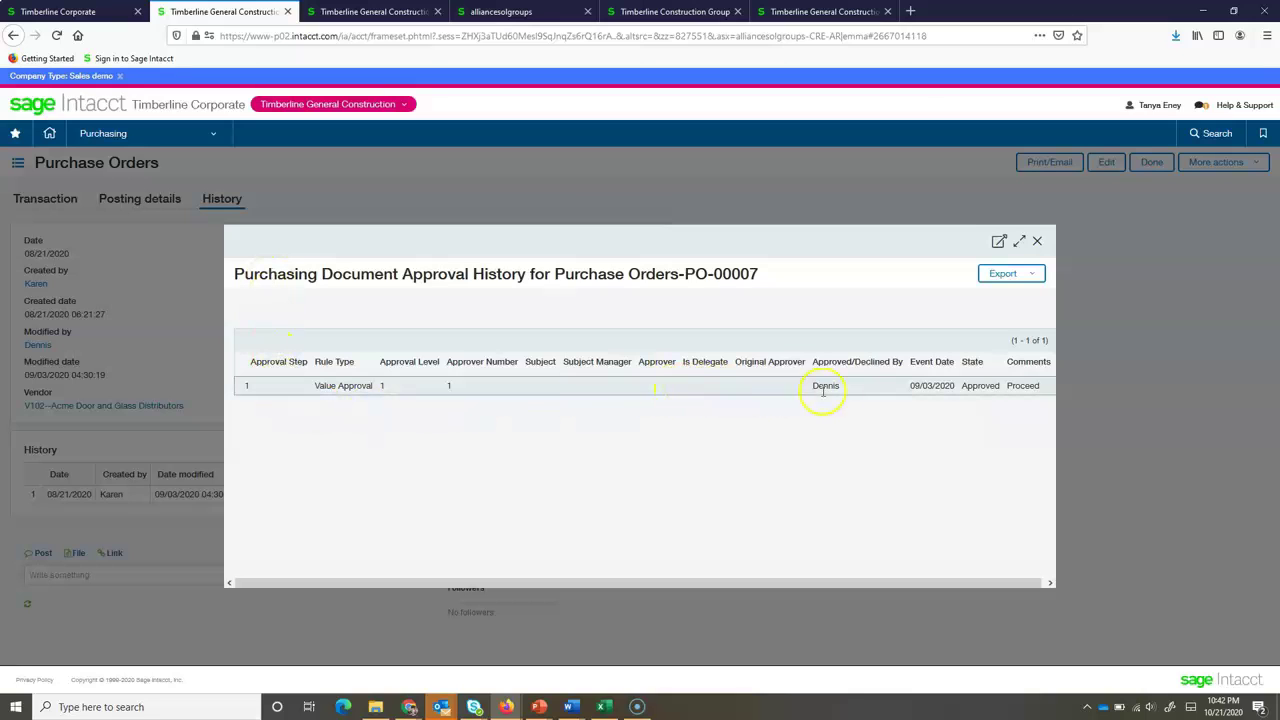
click(1037, 241)
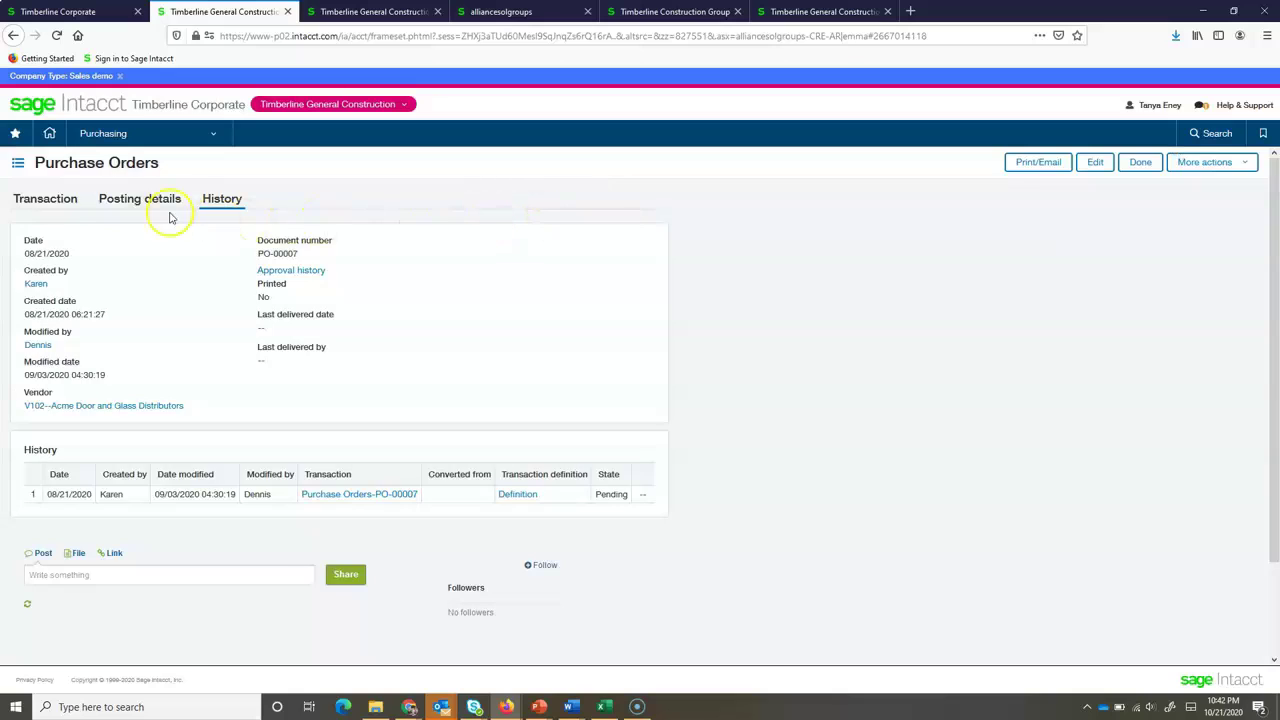
click(45, 199)
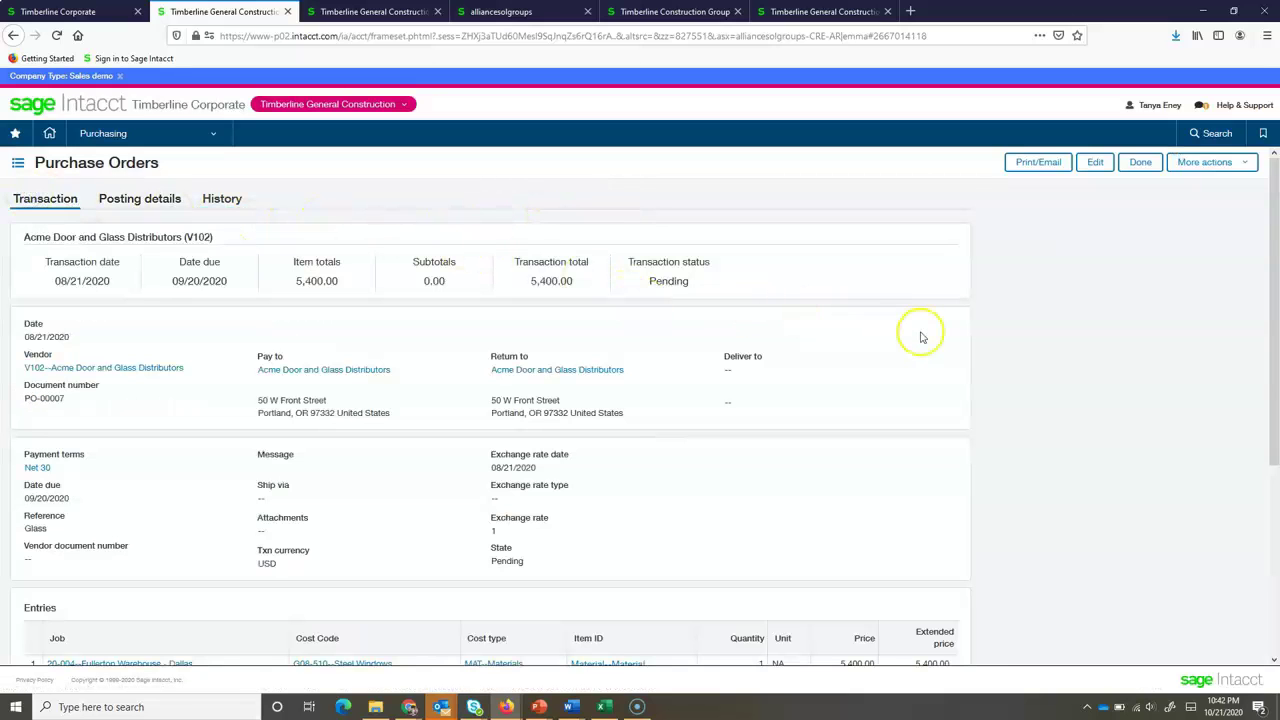
scroll(922, 337, down, 2)
scroll(922, 337, down, 1)
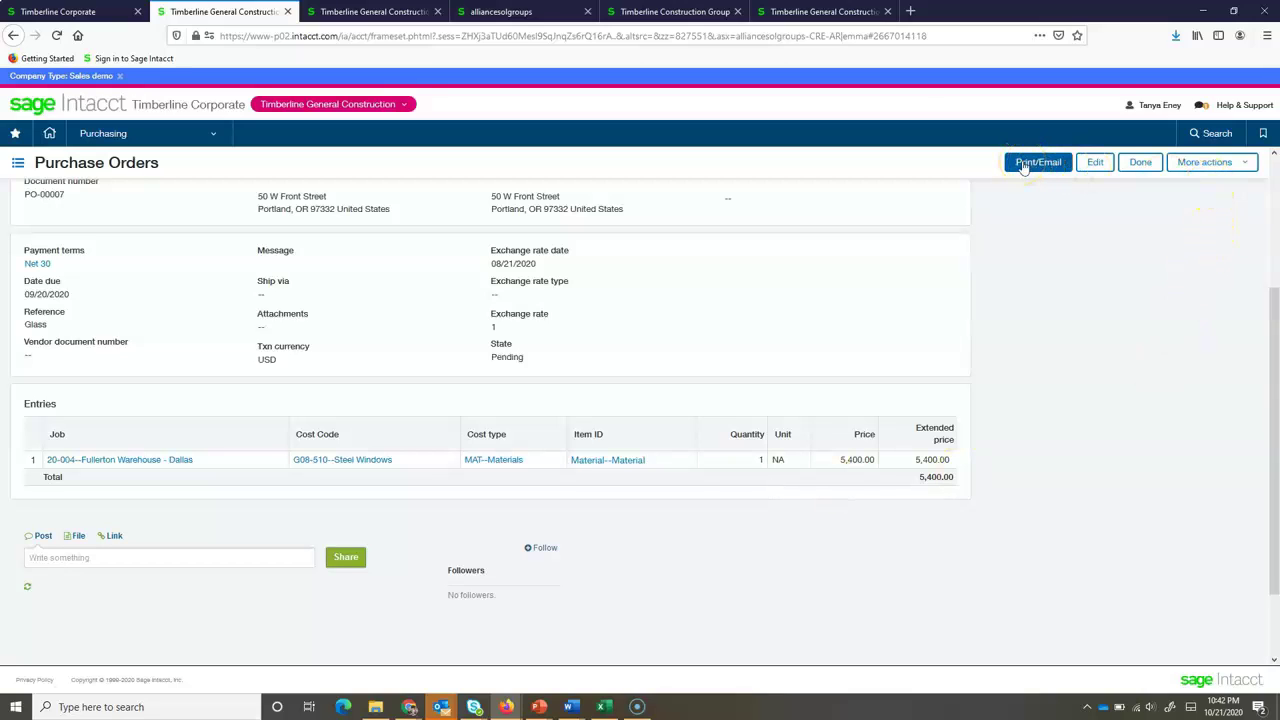
click(1201, 166)
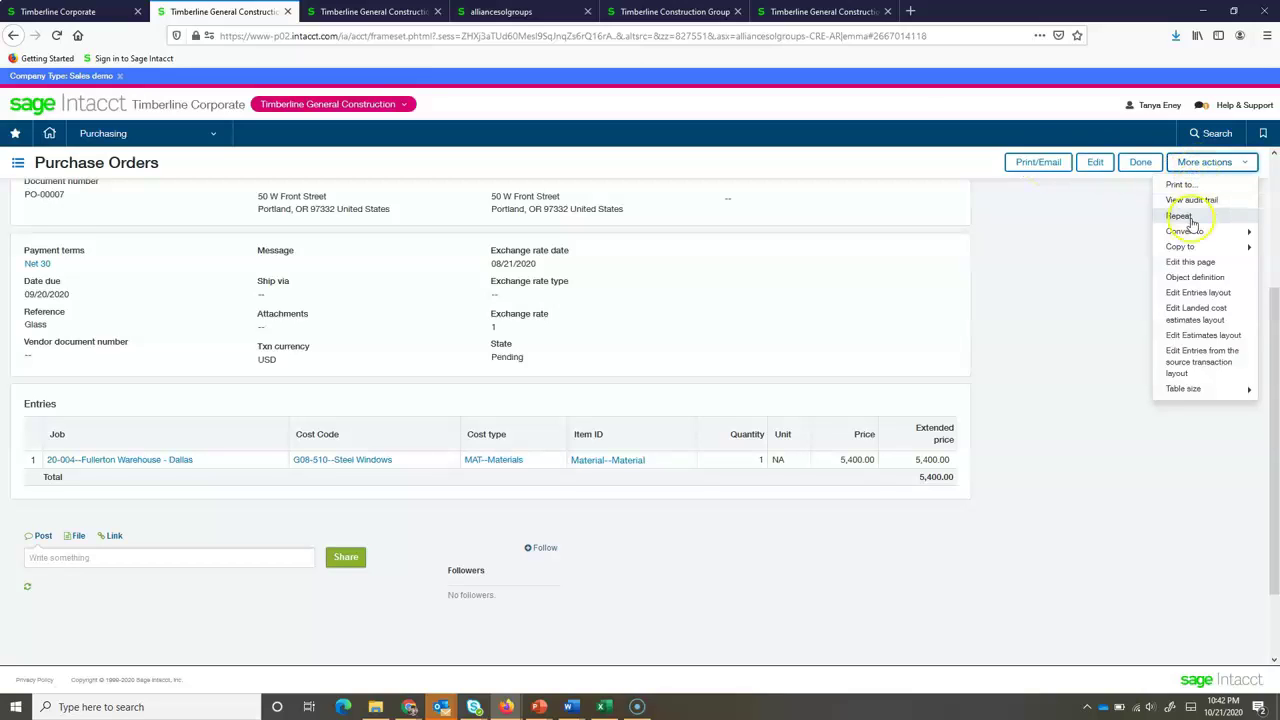
mouse_move(1188, 233)
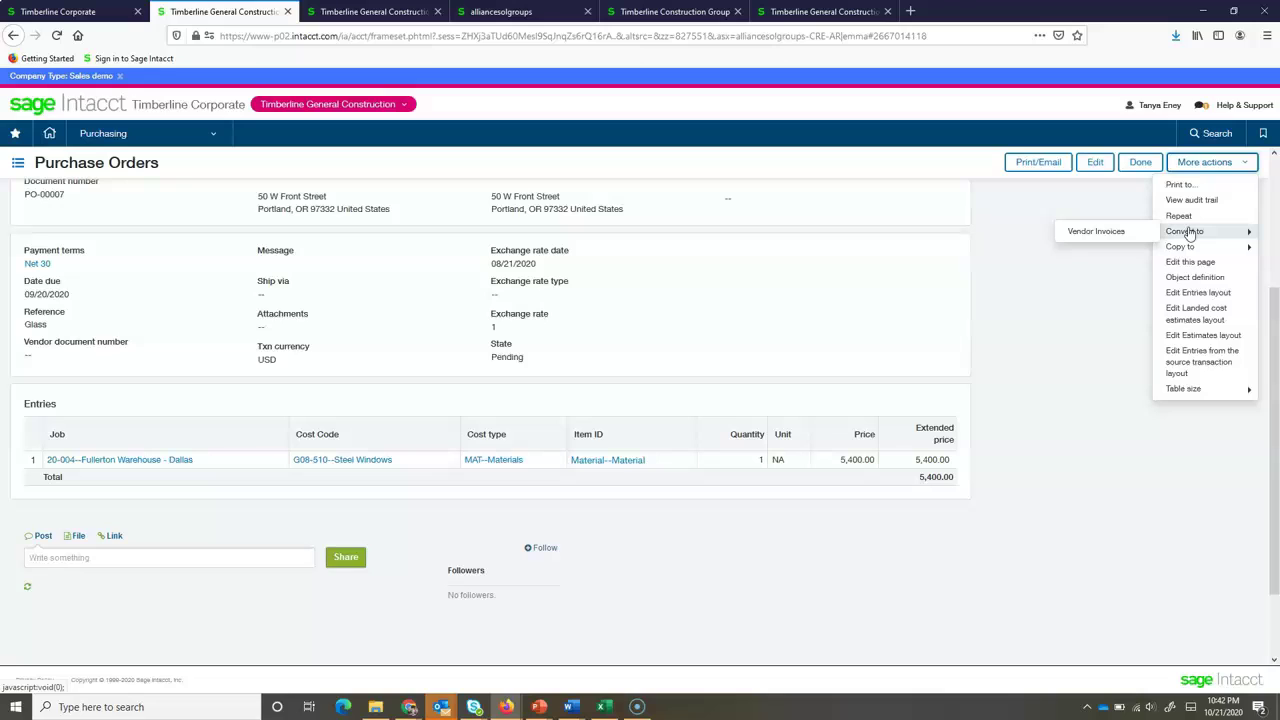
Convert PO-00007 into a vendor invoice with vendor document number 78990 and submit it
click(1112, 232)
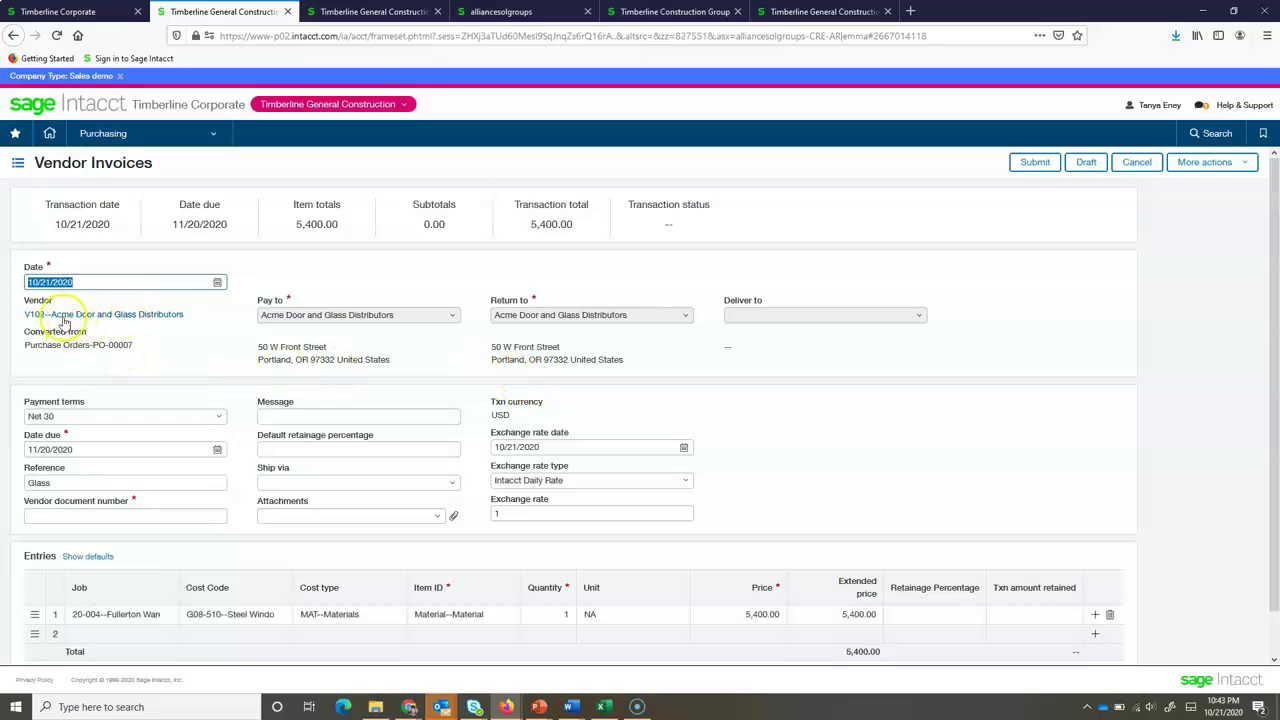
scroll(465, 376, down, 1)
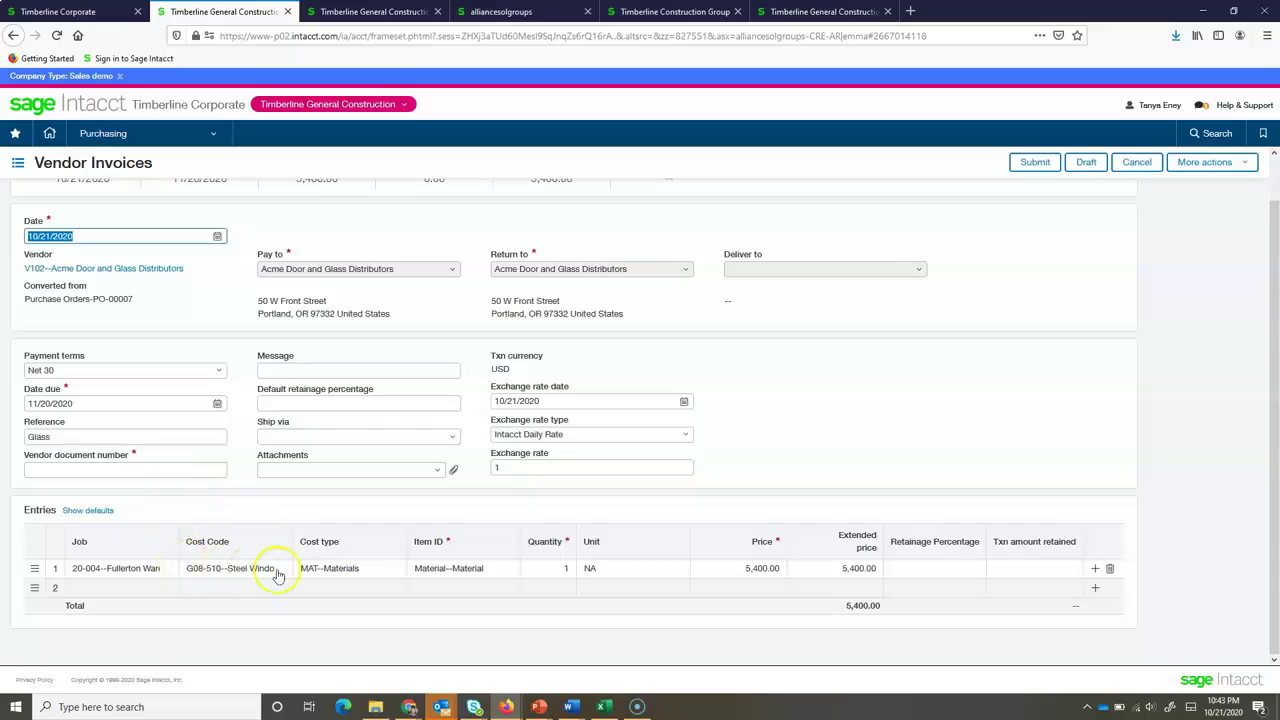
click(75, 468)
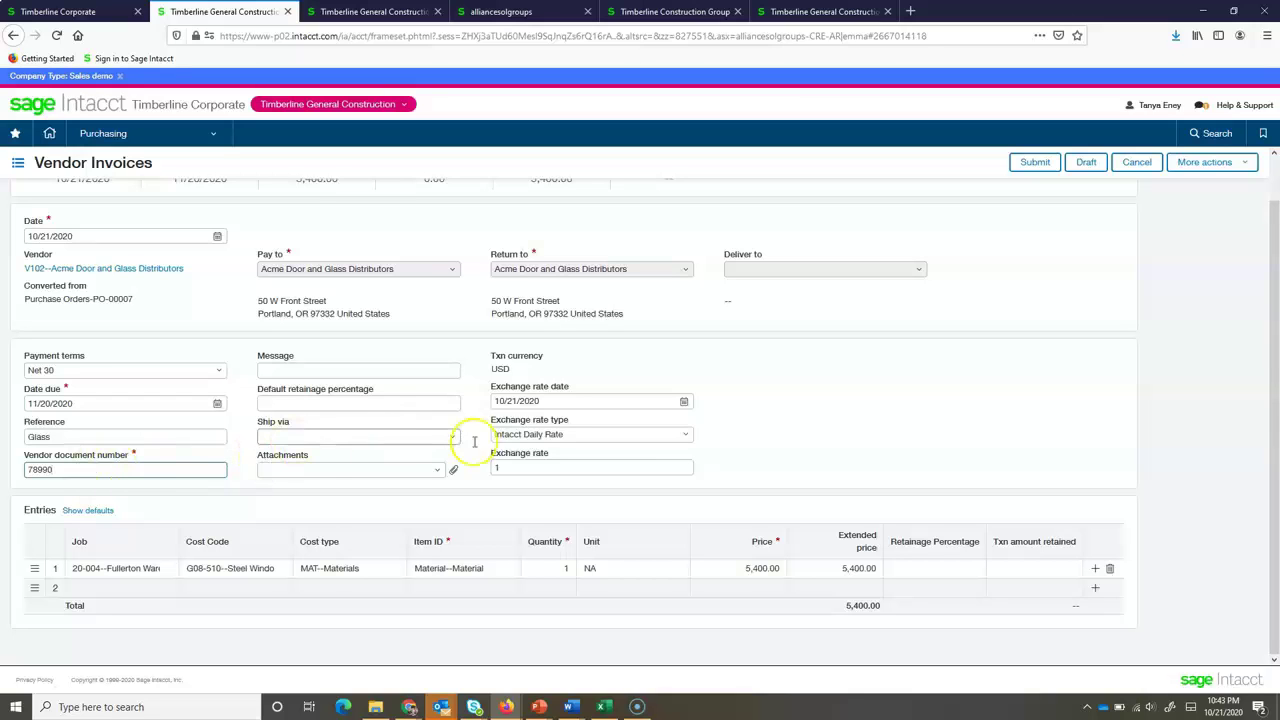
scroll(883, 436, up, 1)
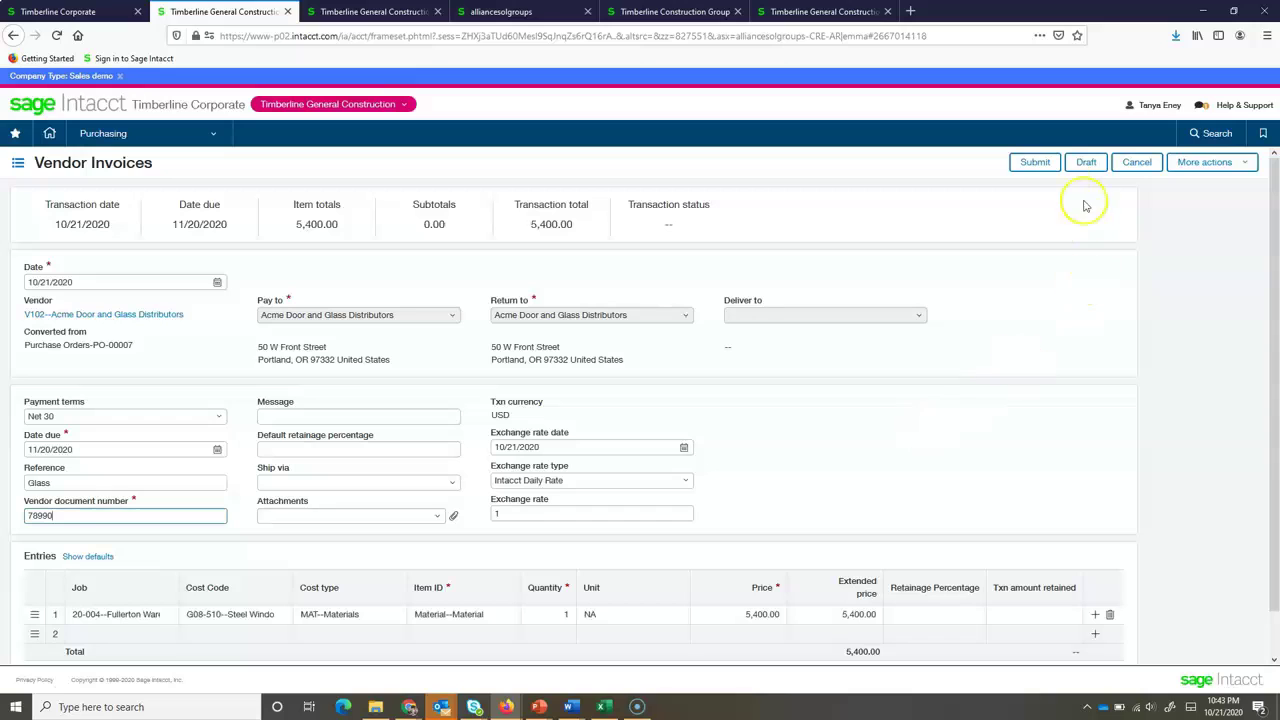
click(1045, 170)
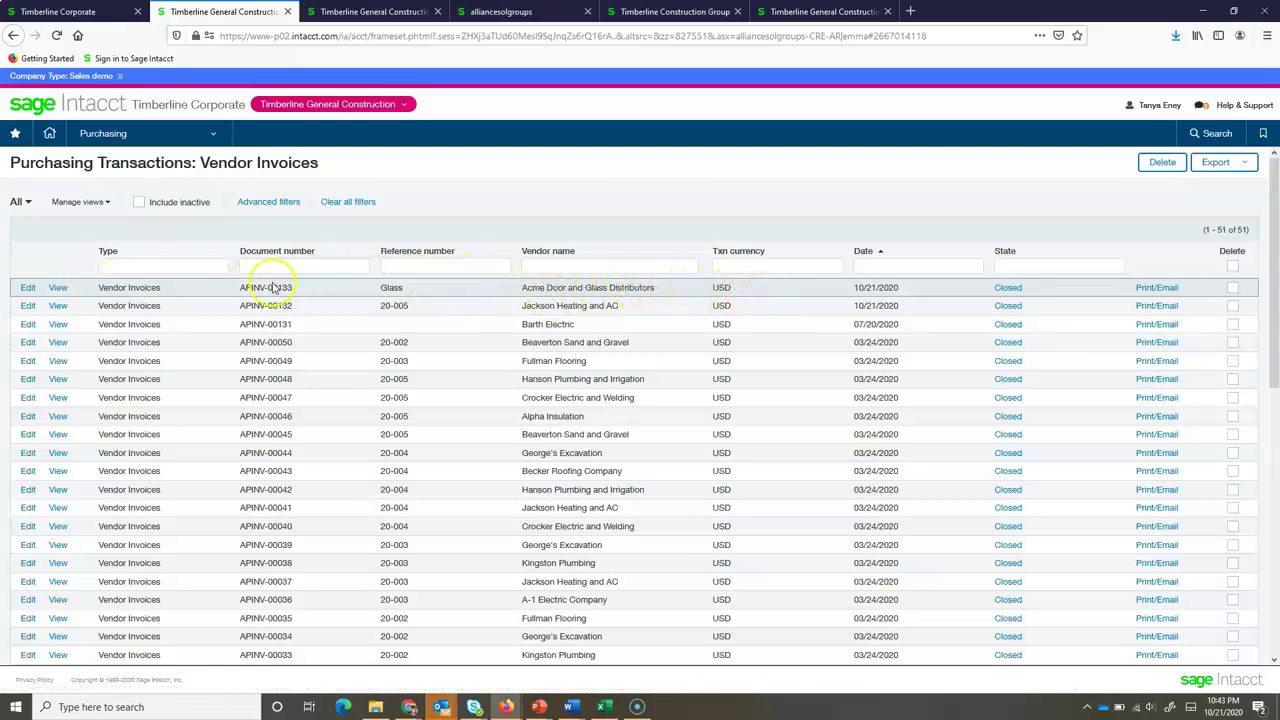
click(57, 288)
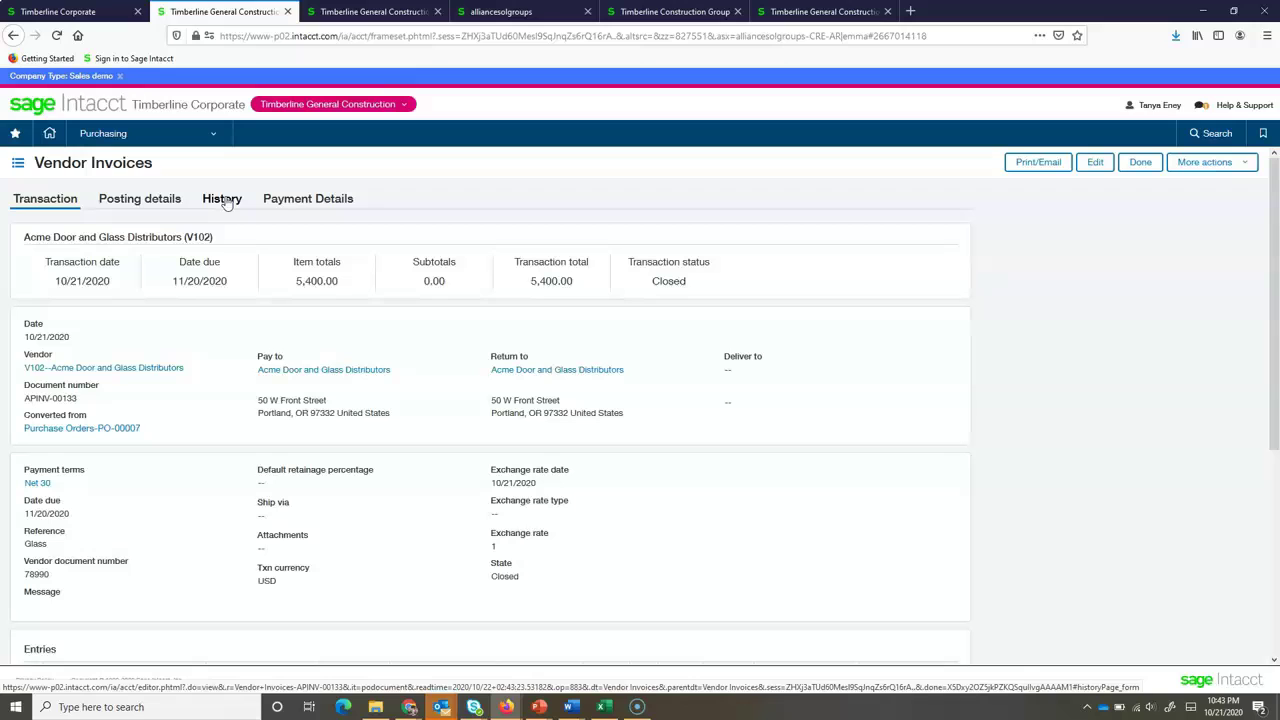
click(222, 199)
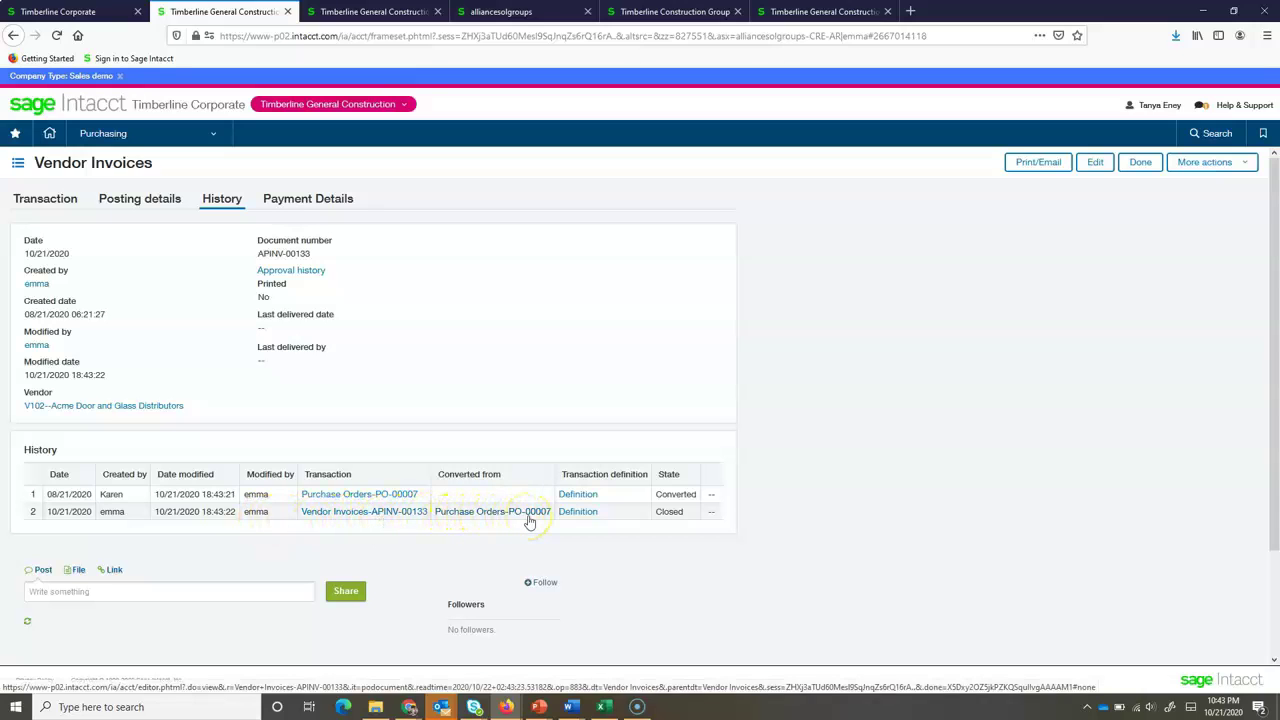
click(456, 518)
click(1130, 162)
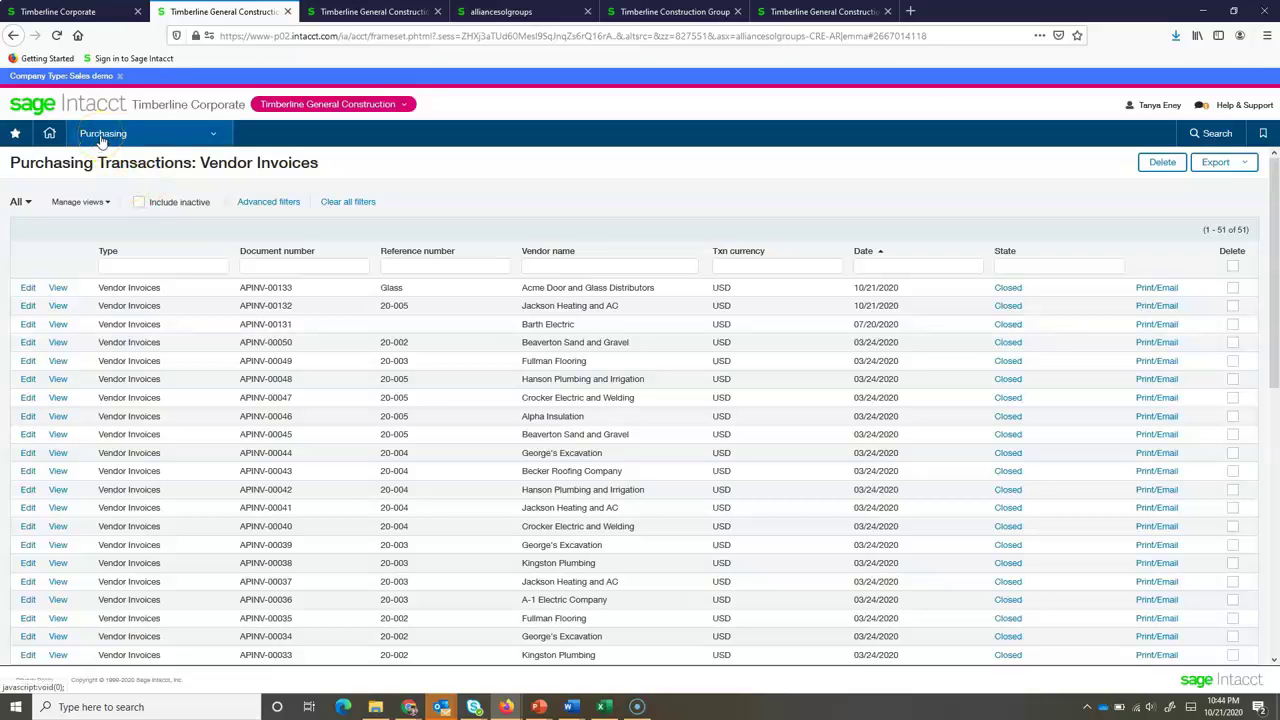
Open subcontract SUB-00019 for Jackson Heating and AC from the Subcontracts list
click(101, 141)
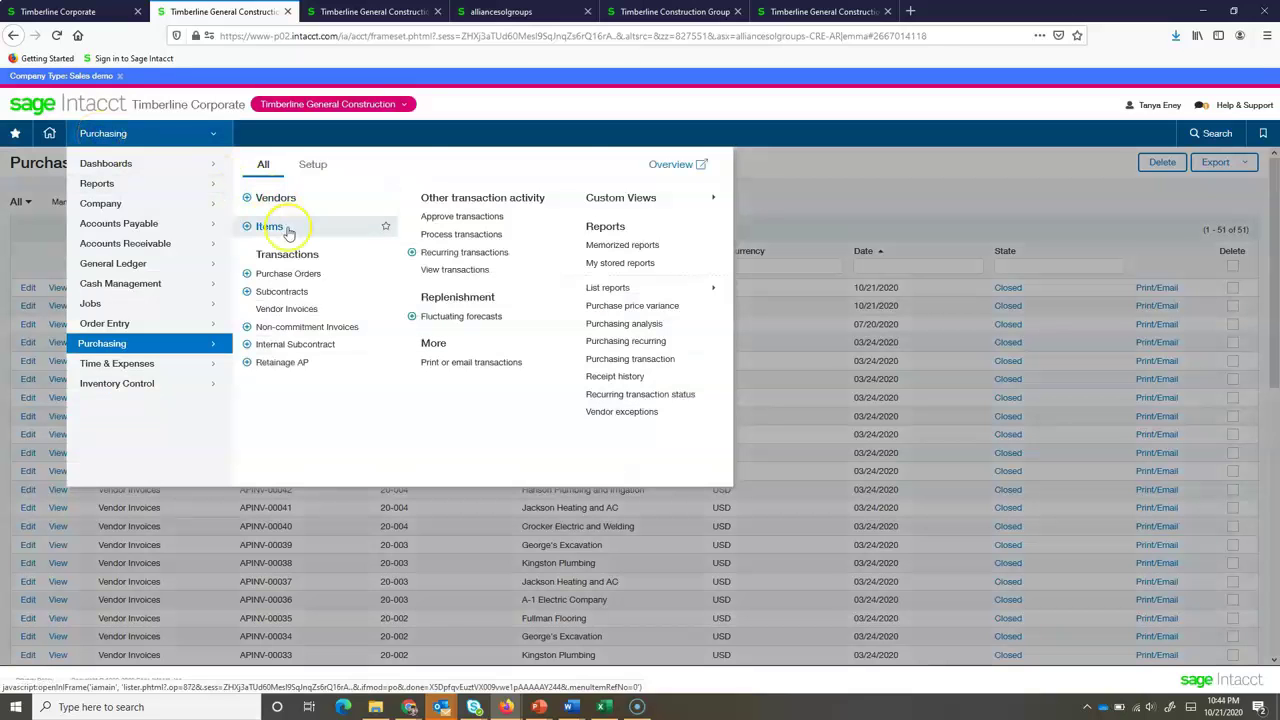
click(275, 293)
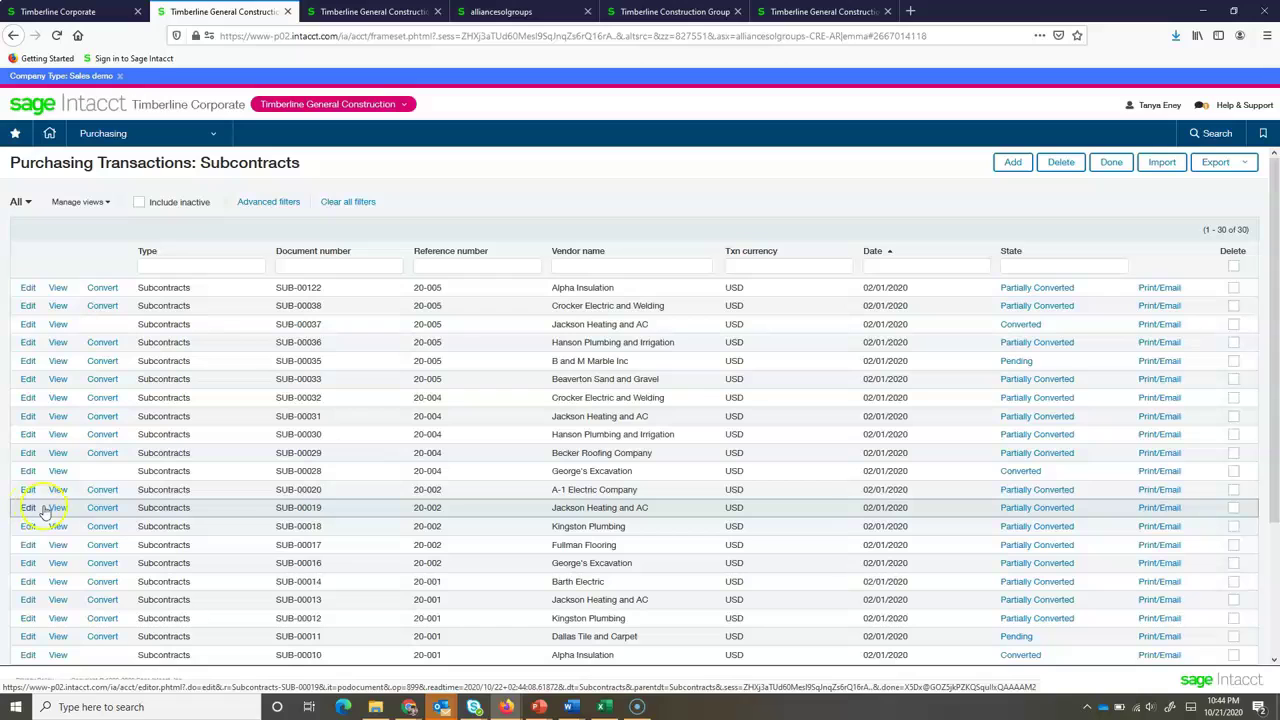
click(52, 509)
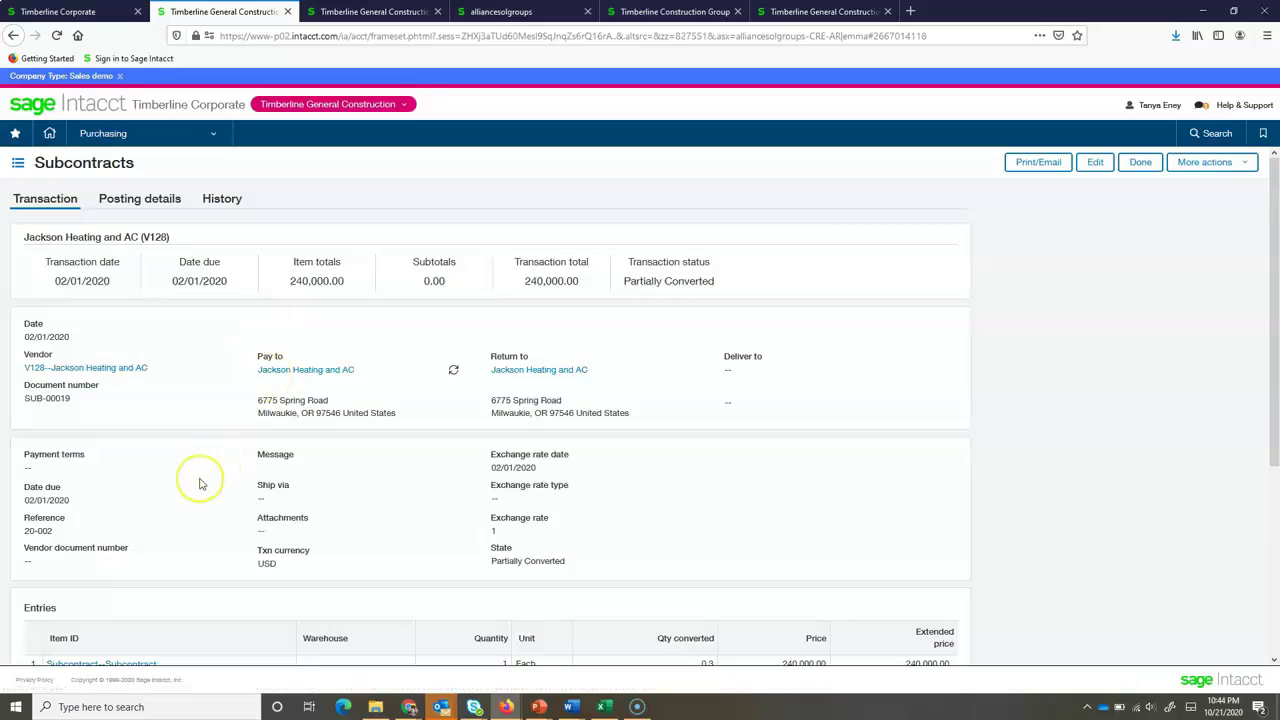
Review SUB-00019's history, then return to its transaction details: 240,000.00, Partially Converted
scroll(199, 484, down, 3)
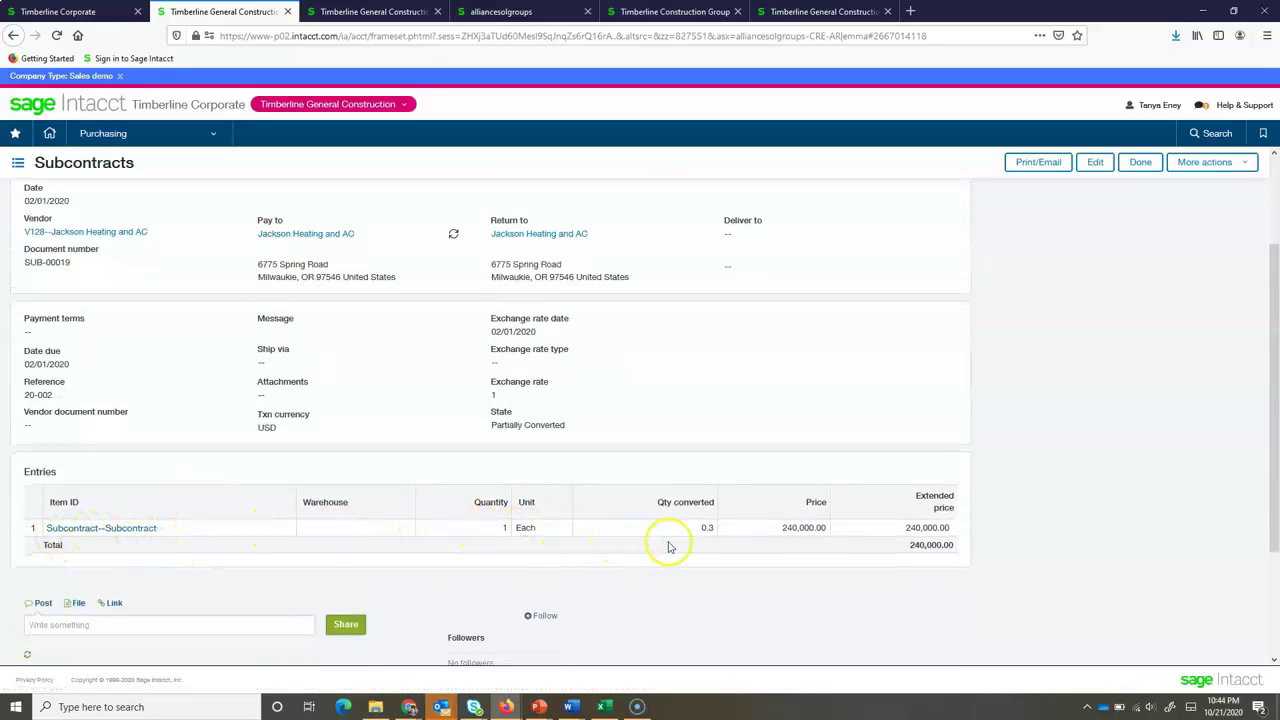
scroll(460, 540, up, 3)
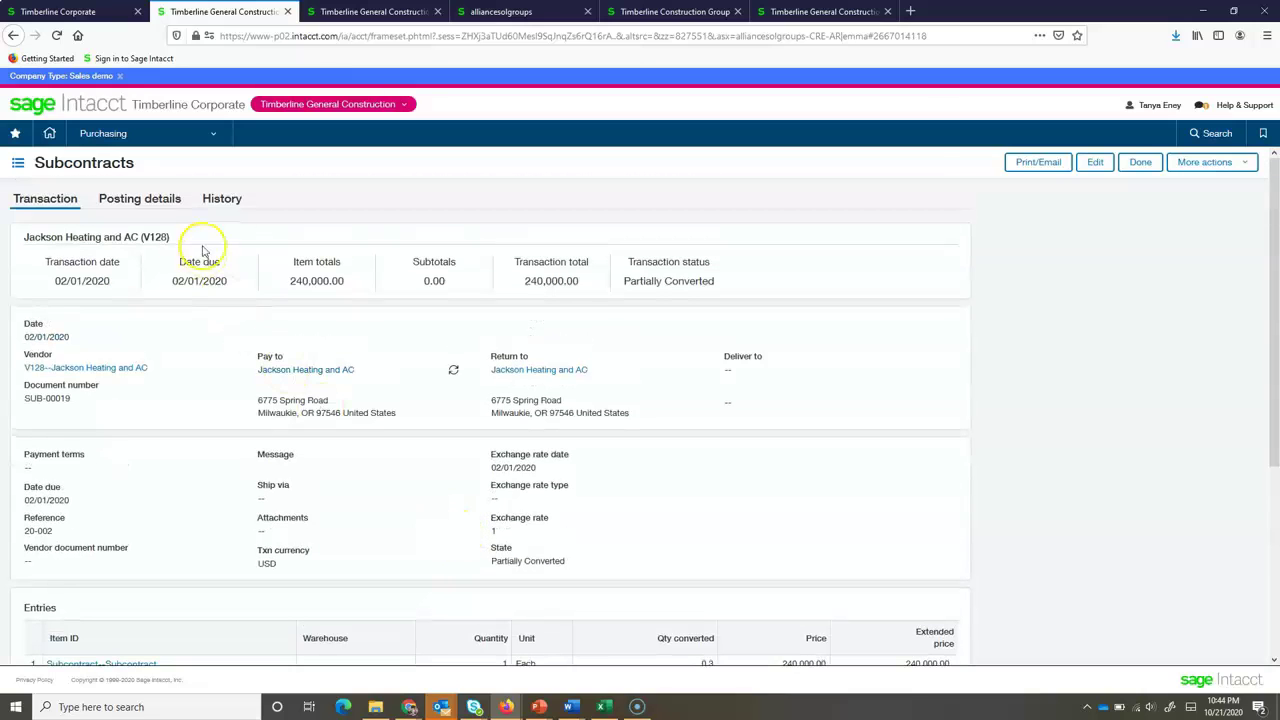
click(215, 198)
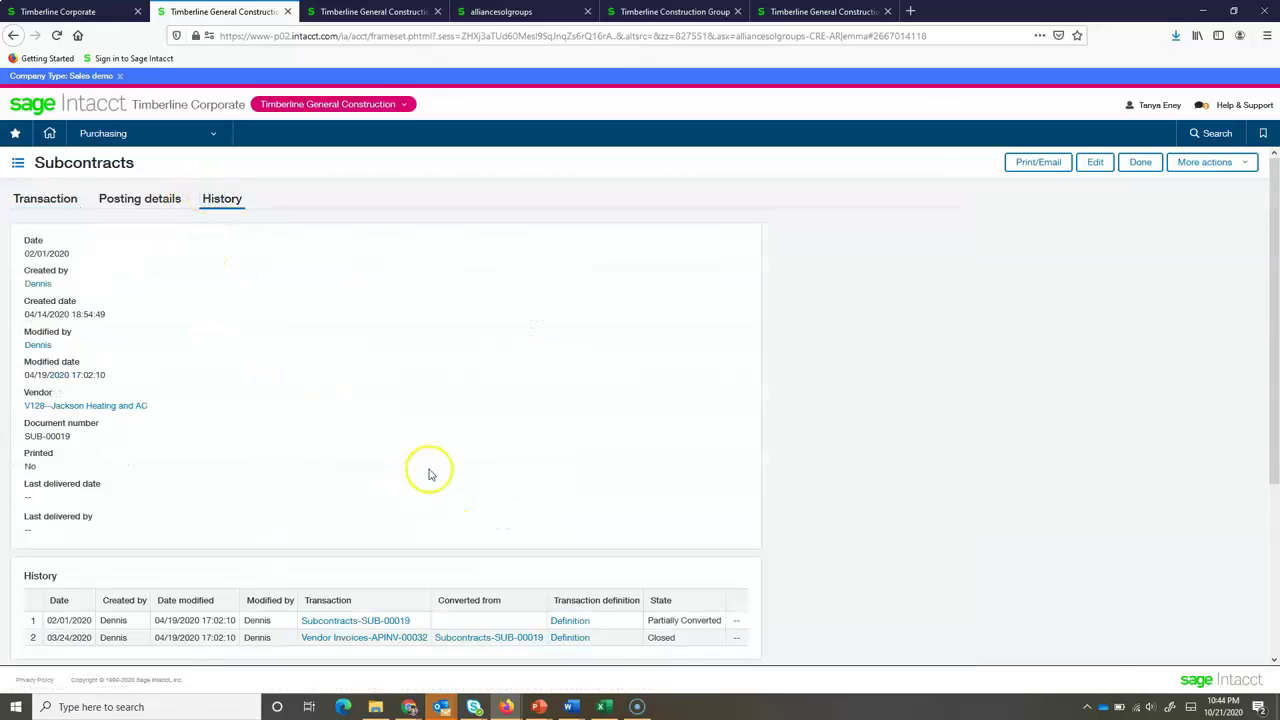
scroll(428, 468, down, 2)
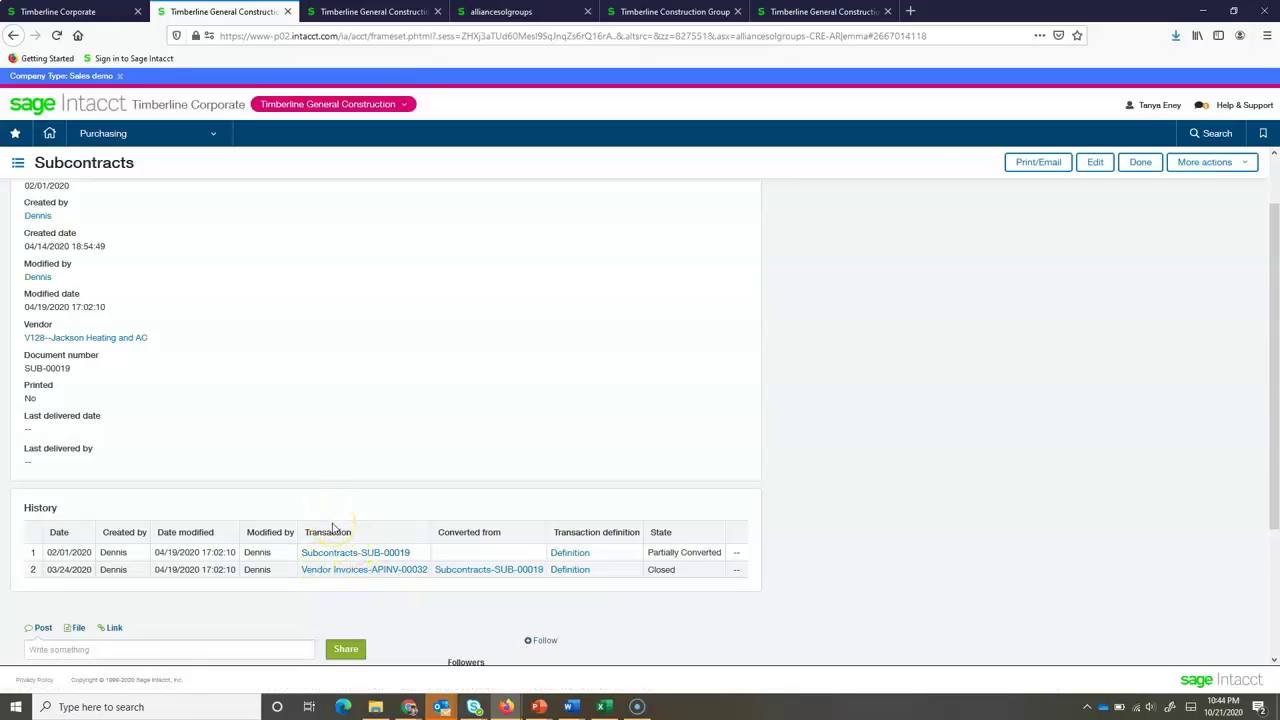
click(300, 549)
scroll(234, 597, up, 2)
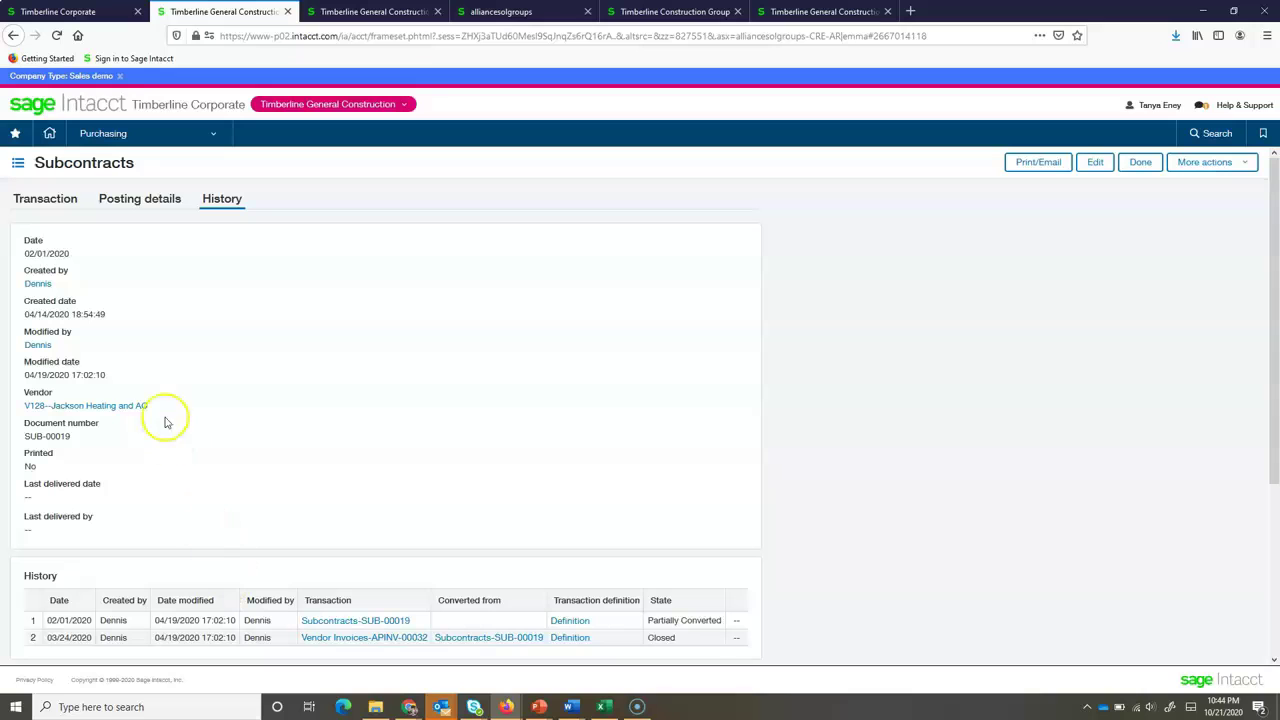
click(57, 199)
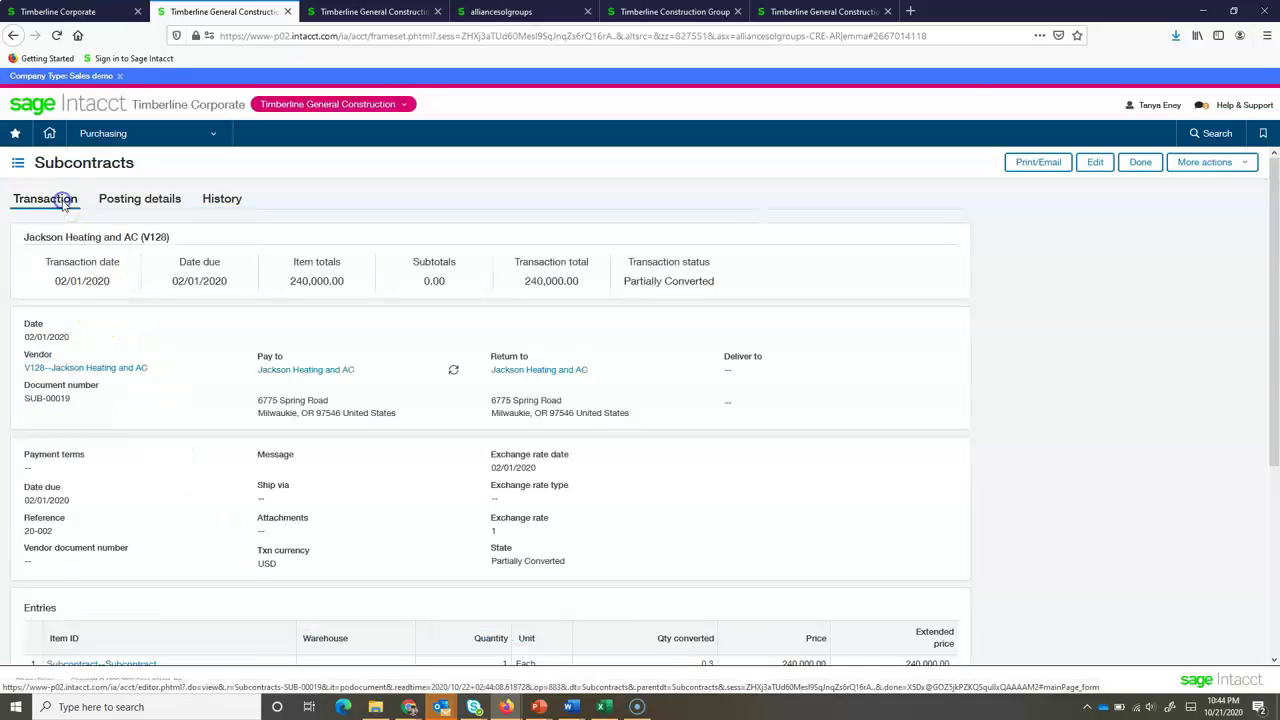
click(63, 367)
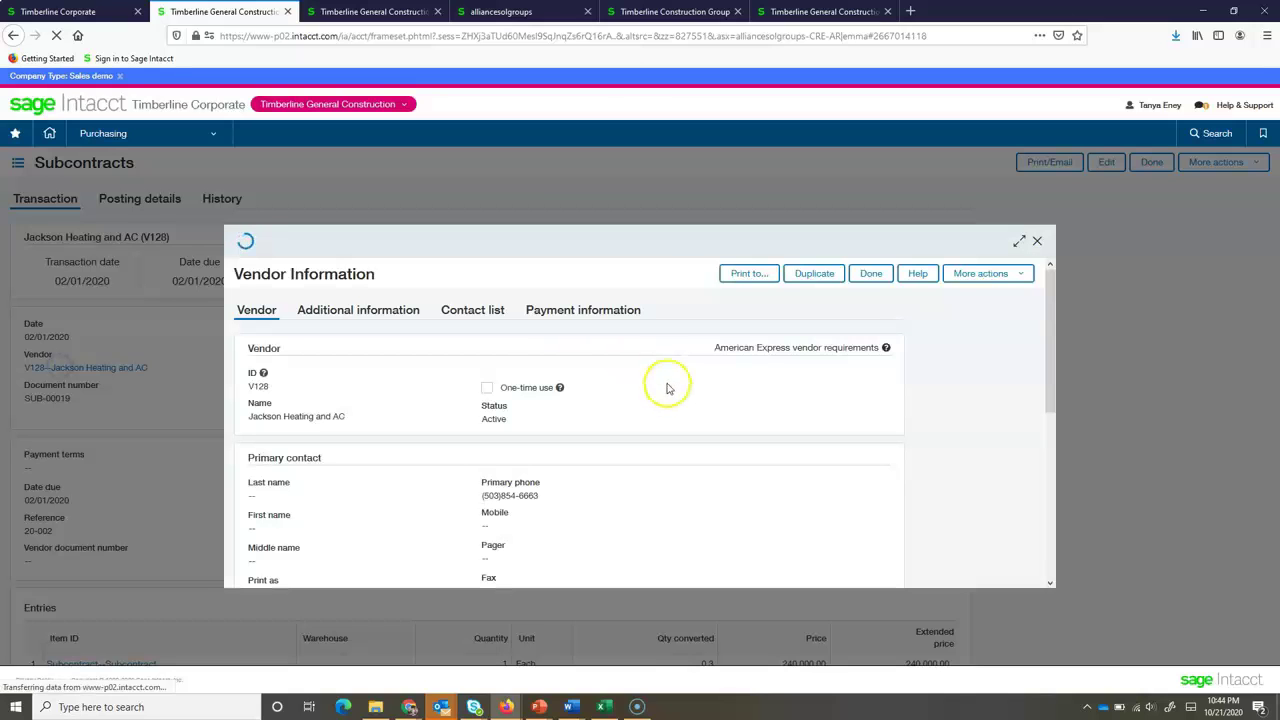
scroll(450, 447, down, 5)
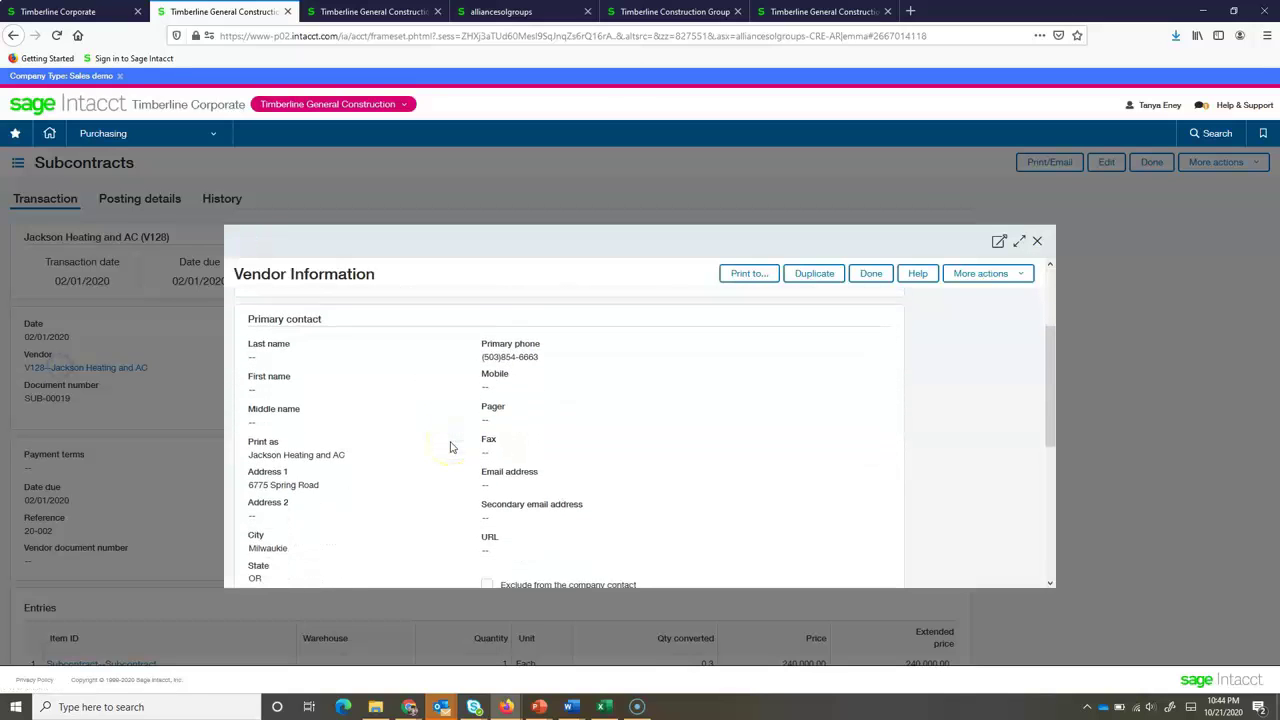
scroll(450, 447, up, 5)
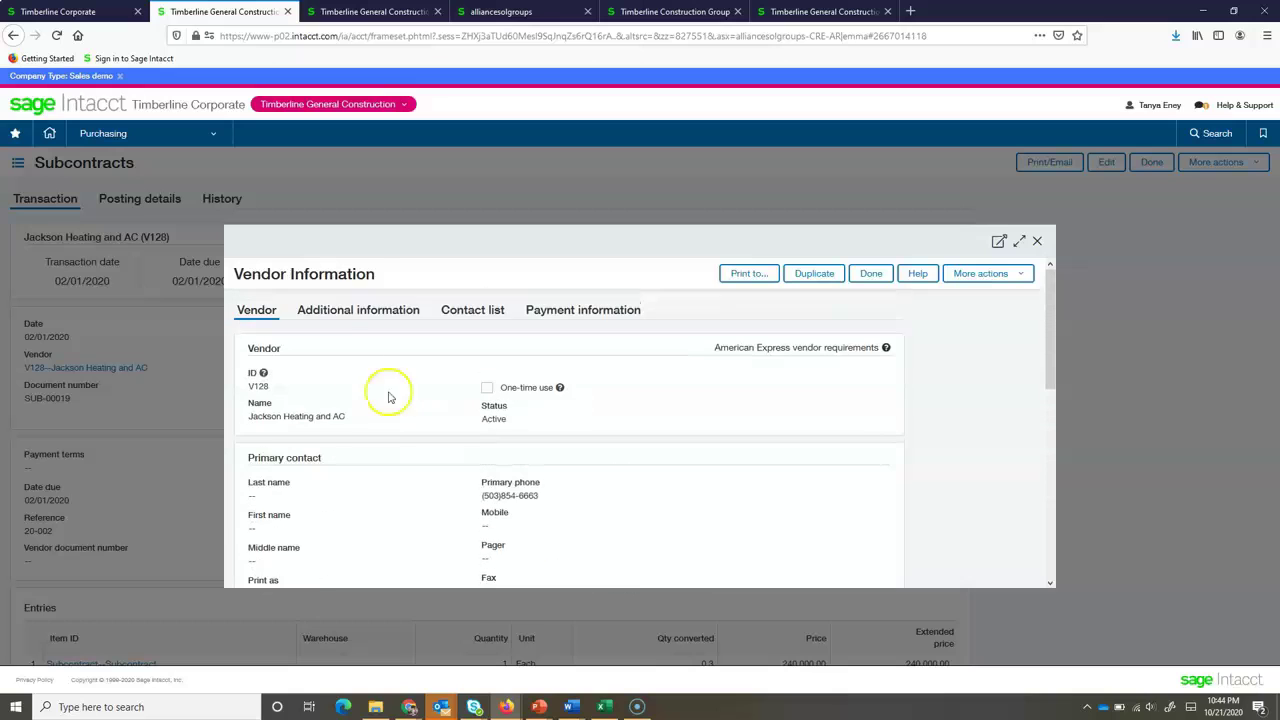
click(350, 310)
scroll(651, 434, down, 3)
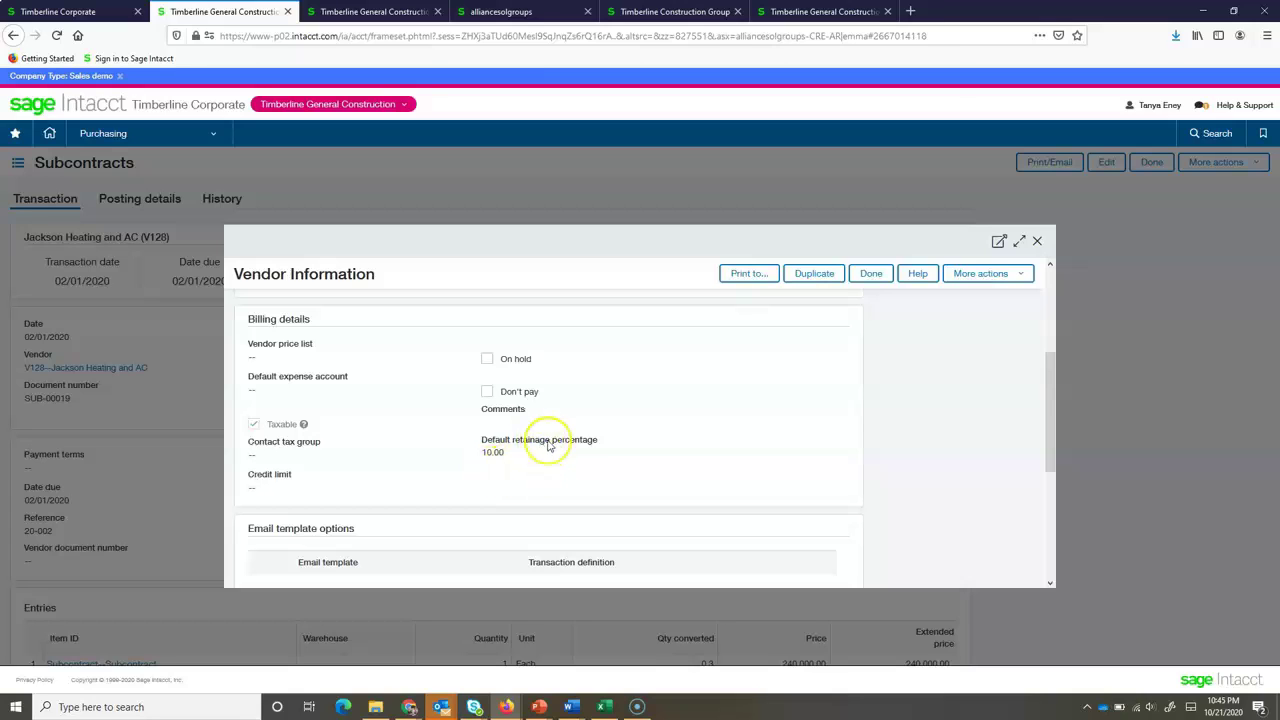
click(872, 274)
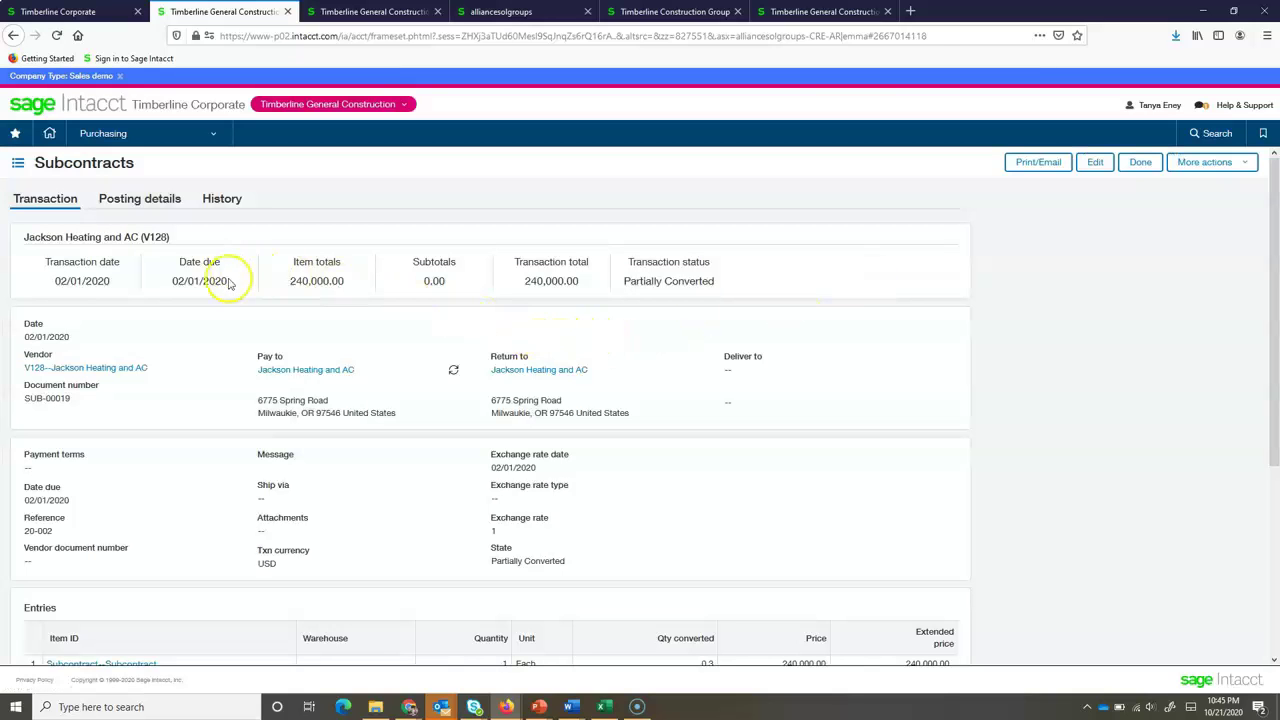
scroll(195, 405, down, 2)
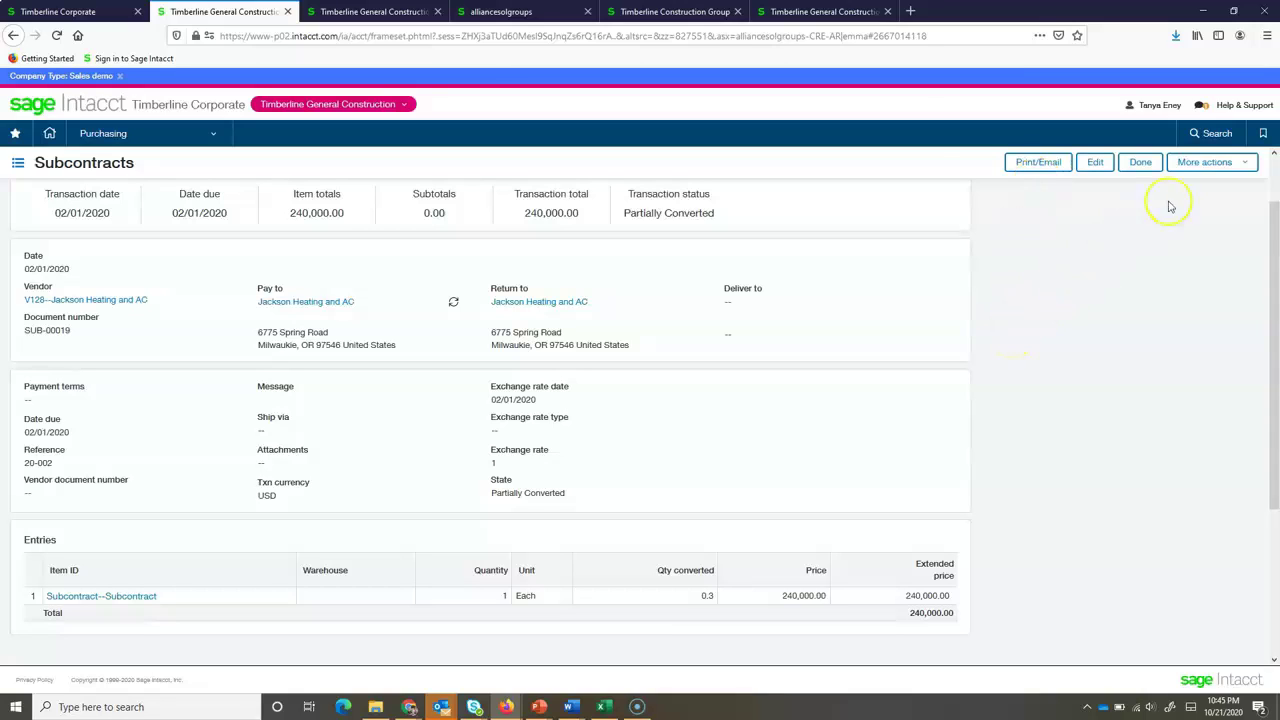
Convert SUB-00019 to a vendor invoice for 120,000.00 with 10% retainage, fill the vendor document number, and submit
click(1222, 170)
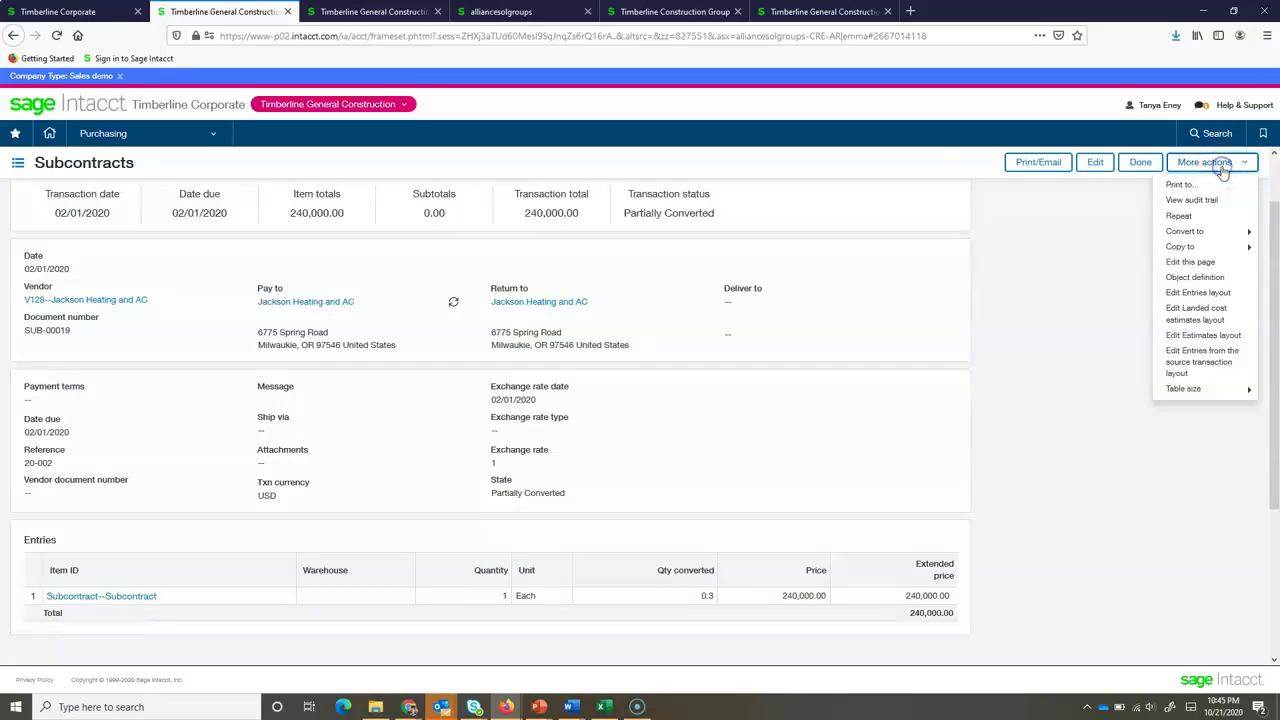
click(1180, 234)
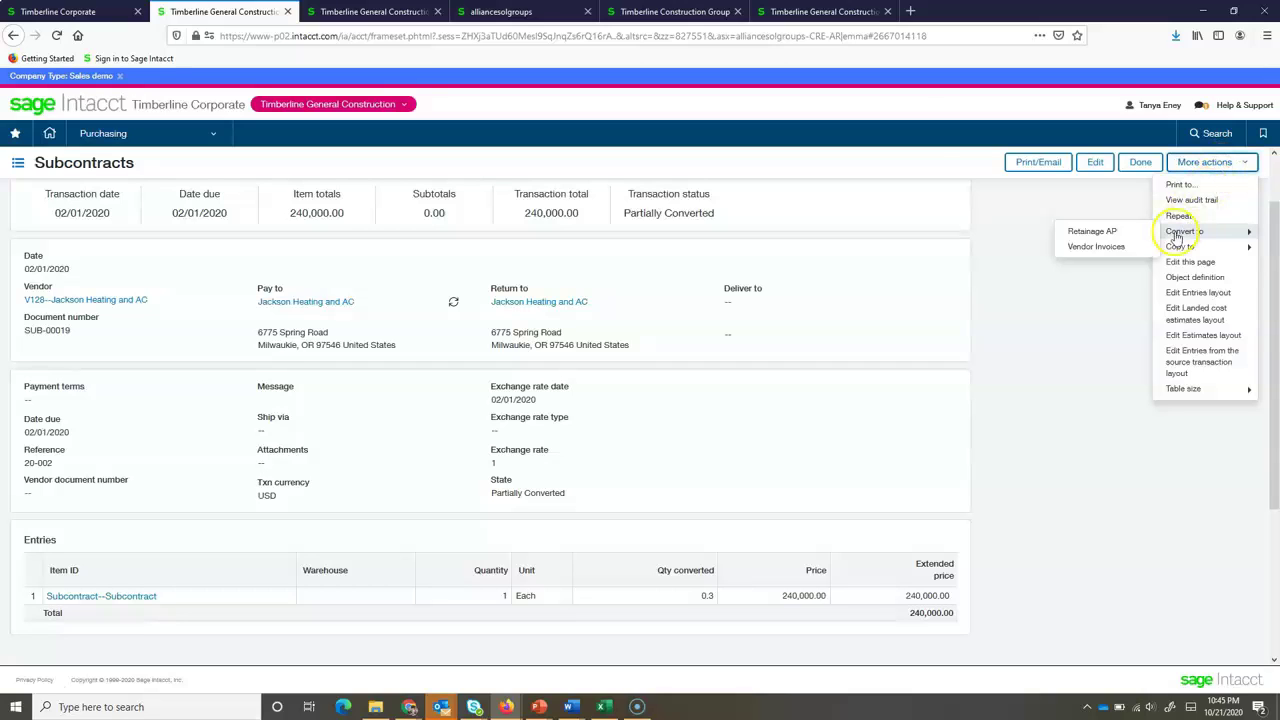
click(1108, 247)
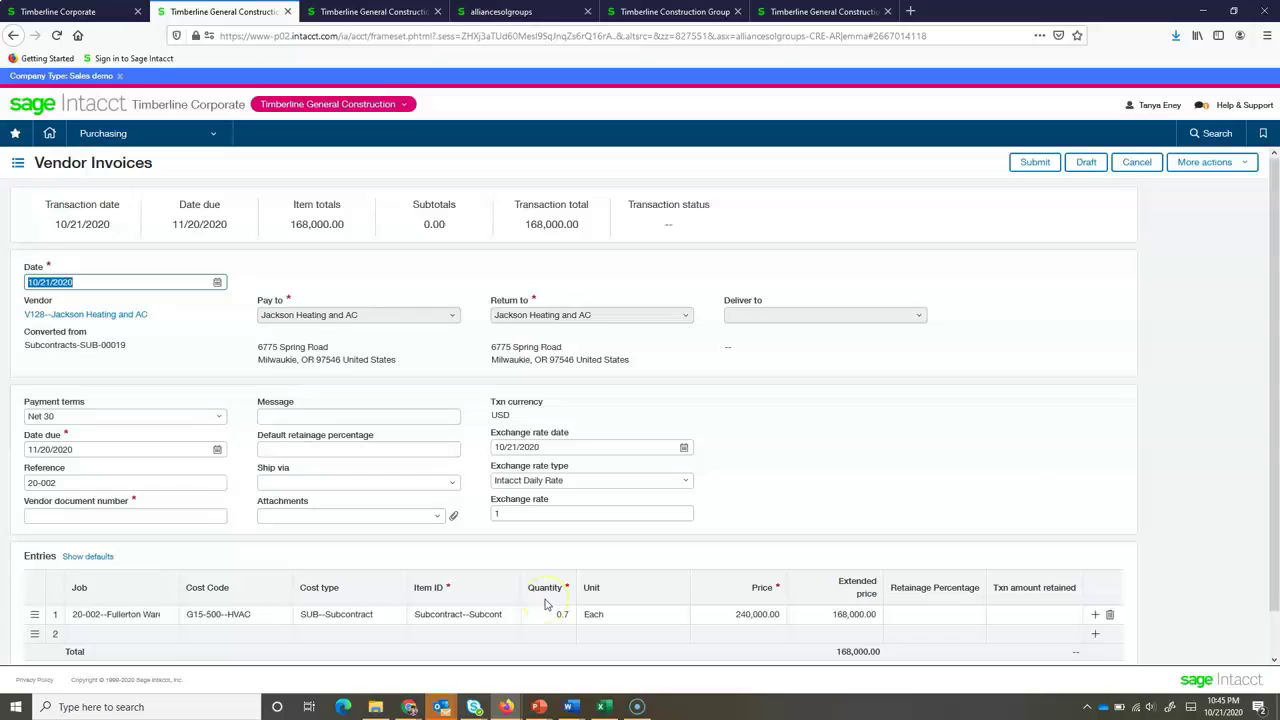
scroll(545, 603, down, 1)
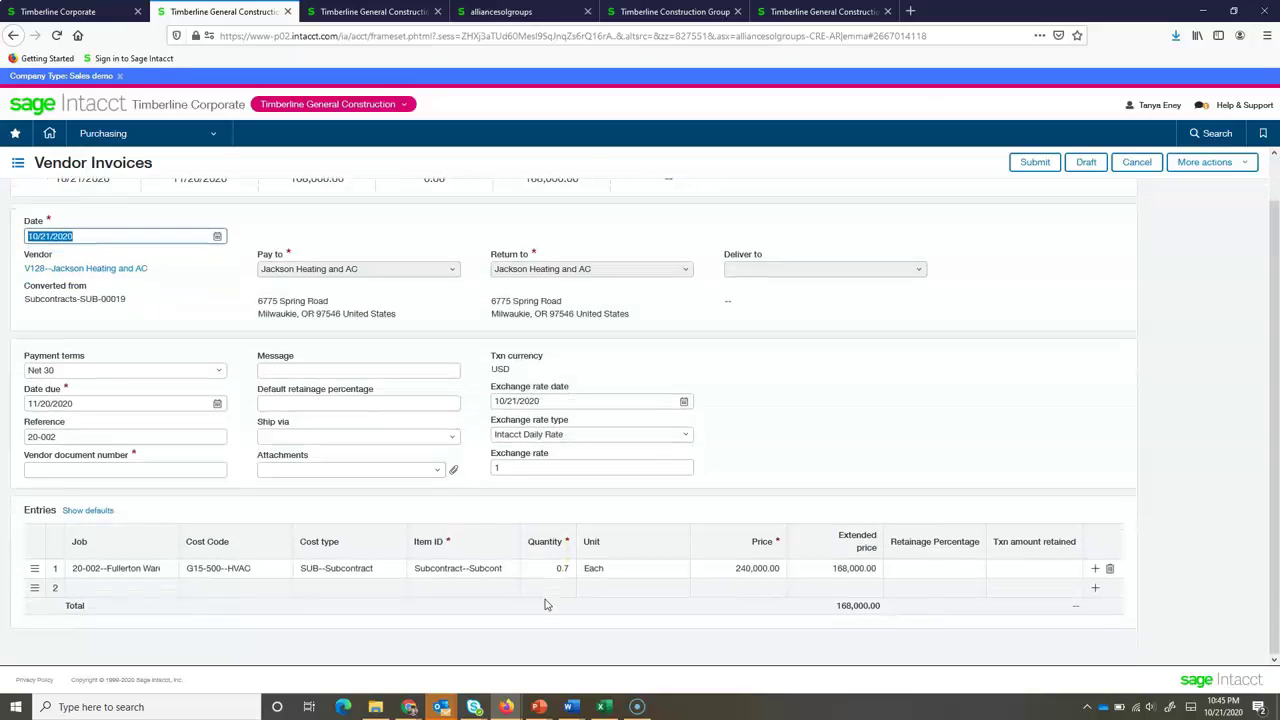
click(818, 573)
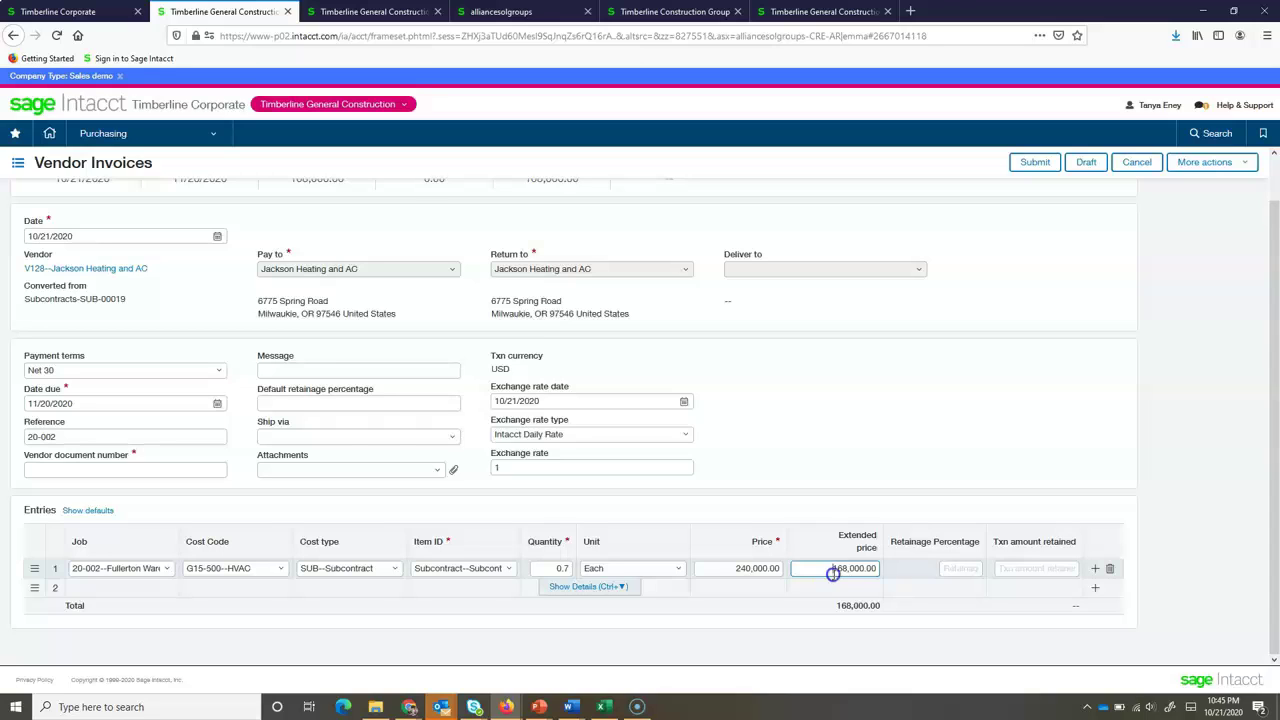
drag(844, 572, 883, 569)
text(120000)
key(Tab)
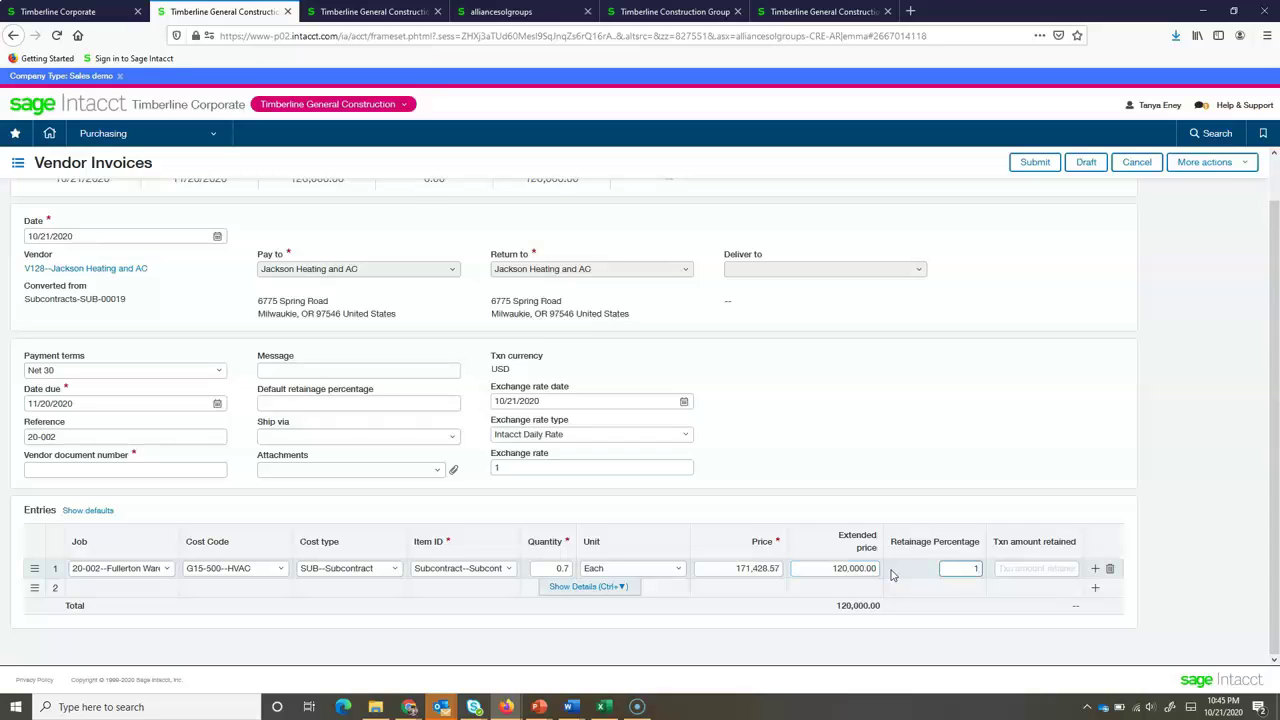
key(Tab)
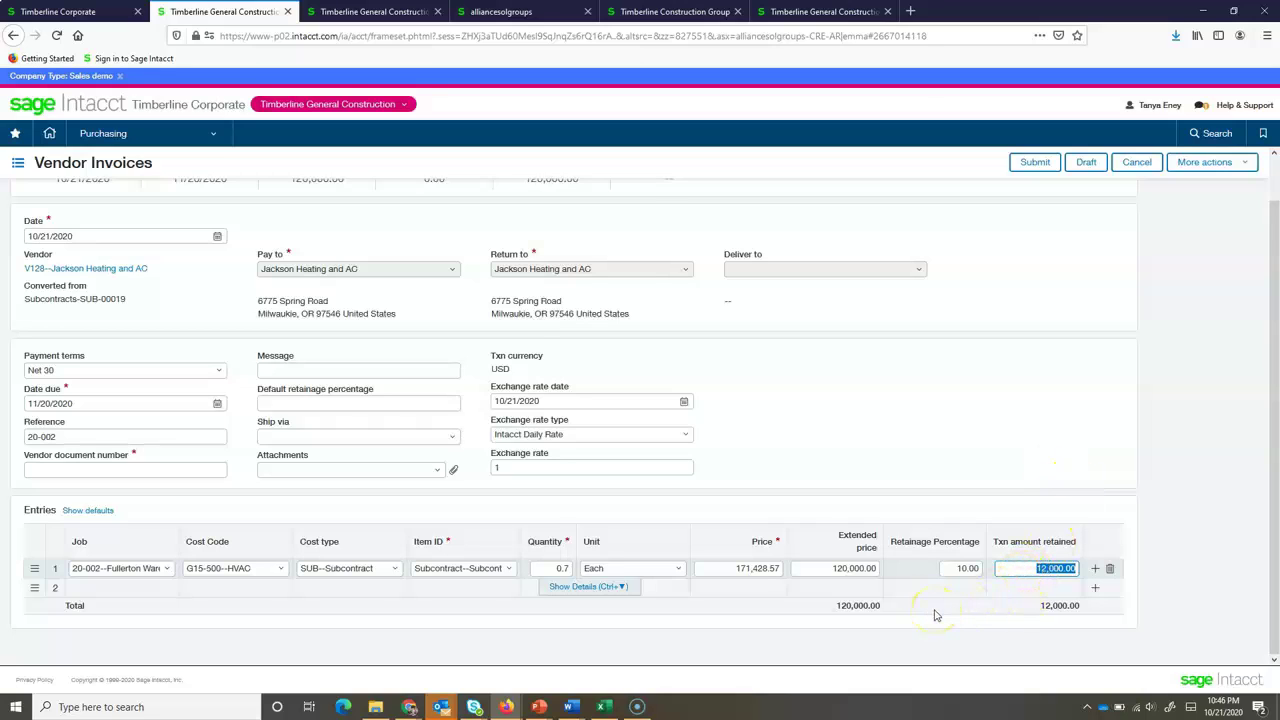
click(73, 469)
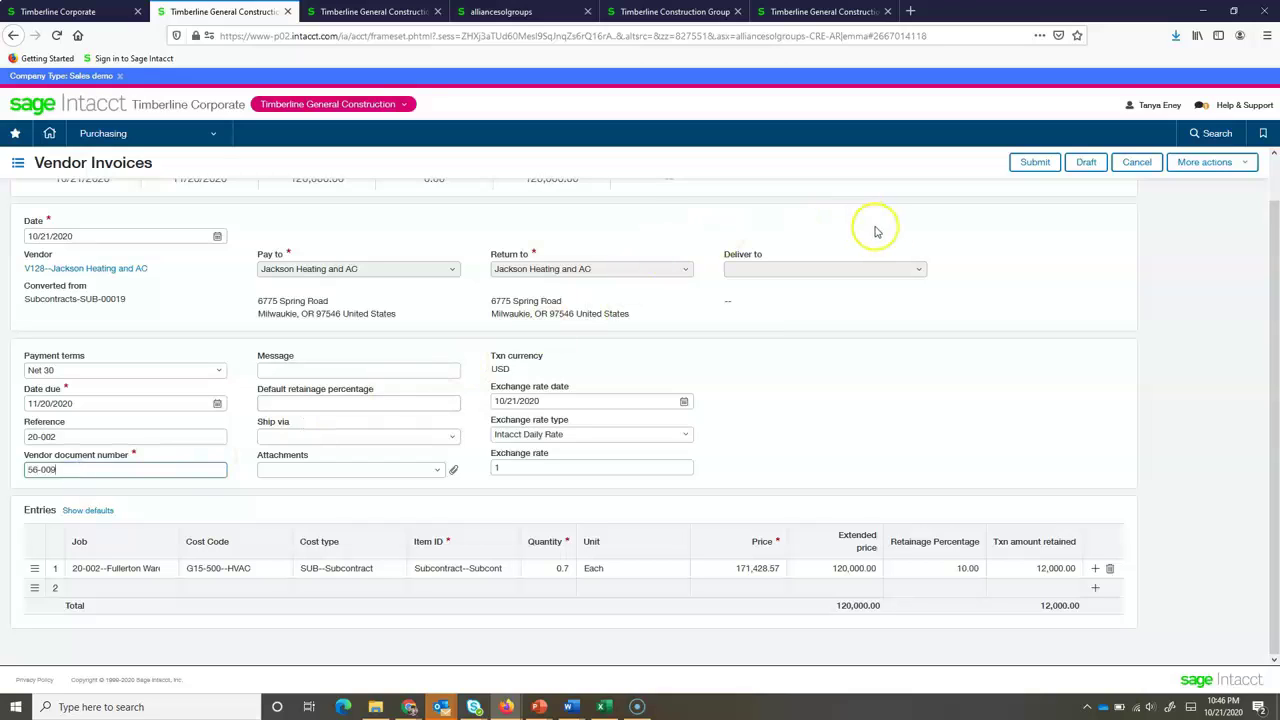
click(1030, 164)
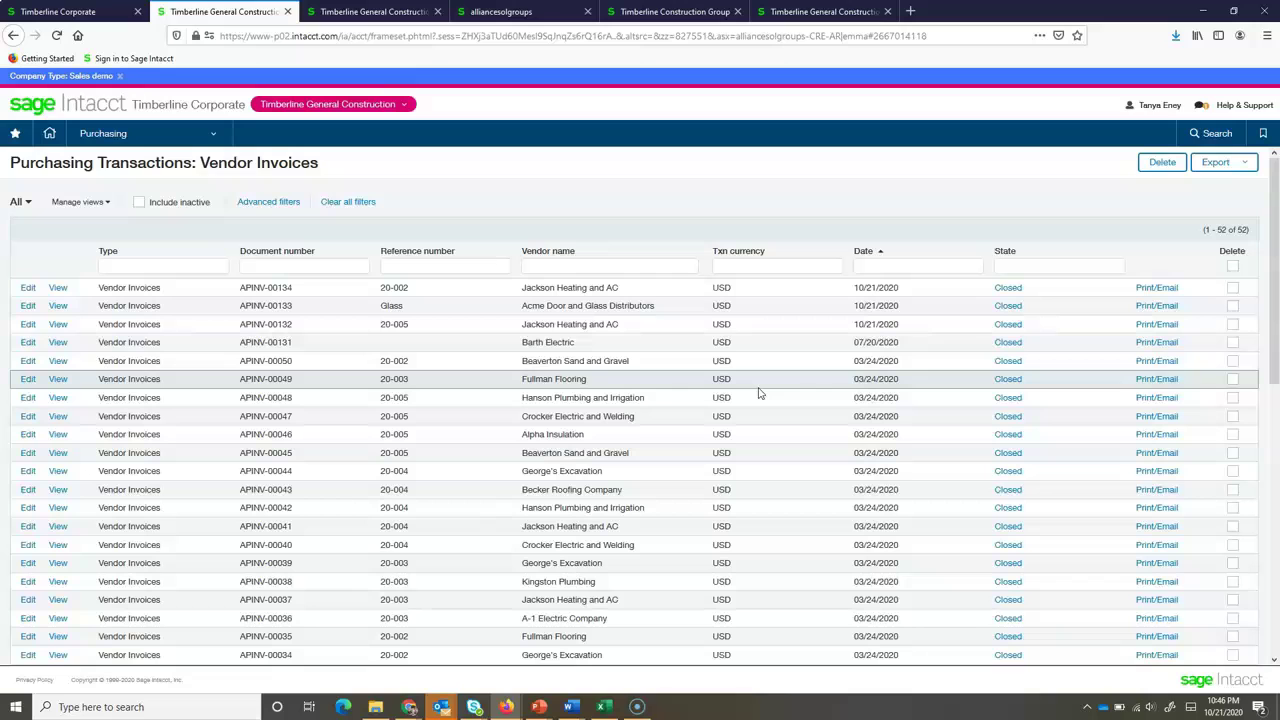
click(181, 292)
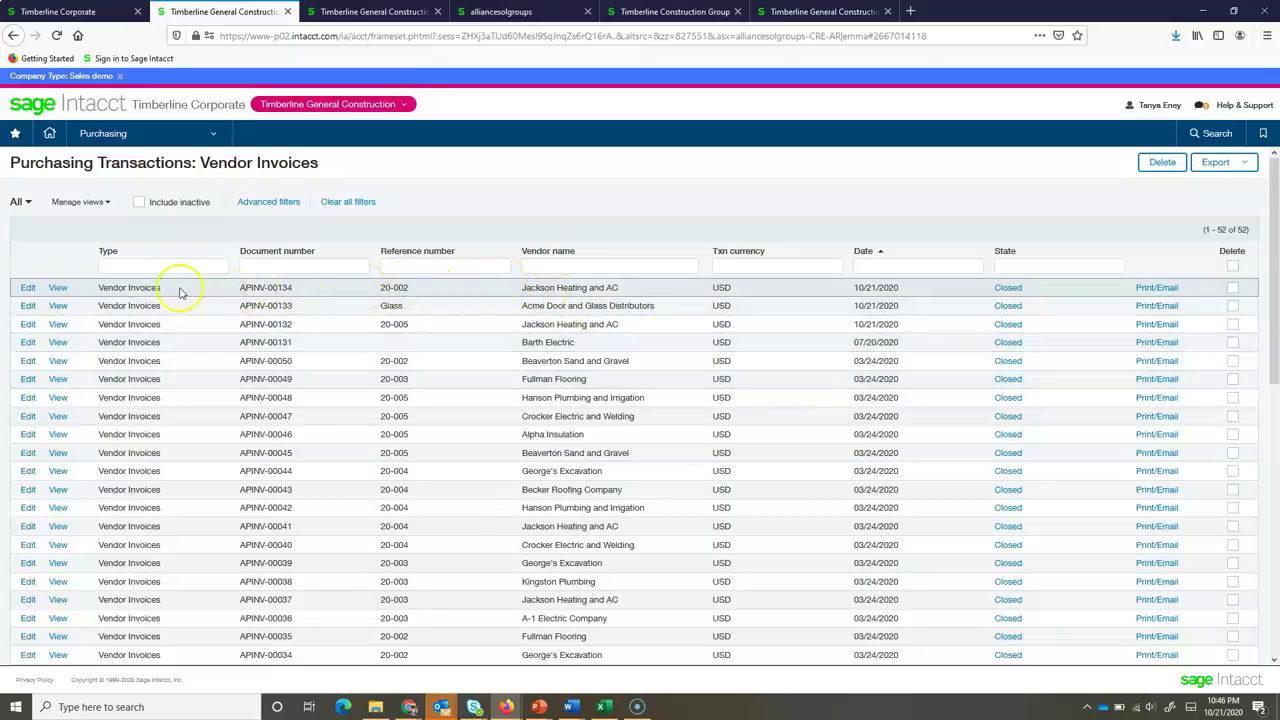
click(55, 289)
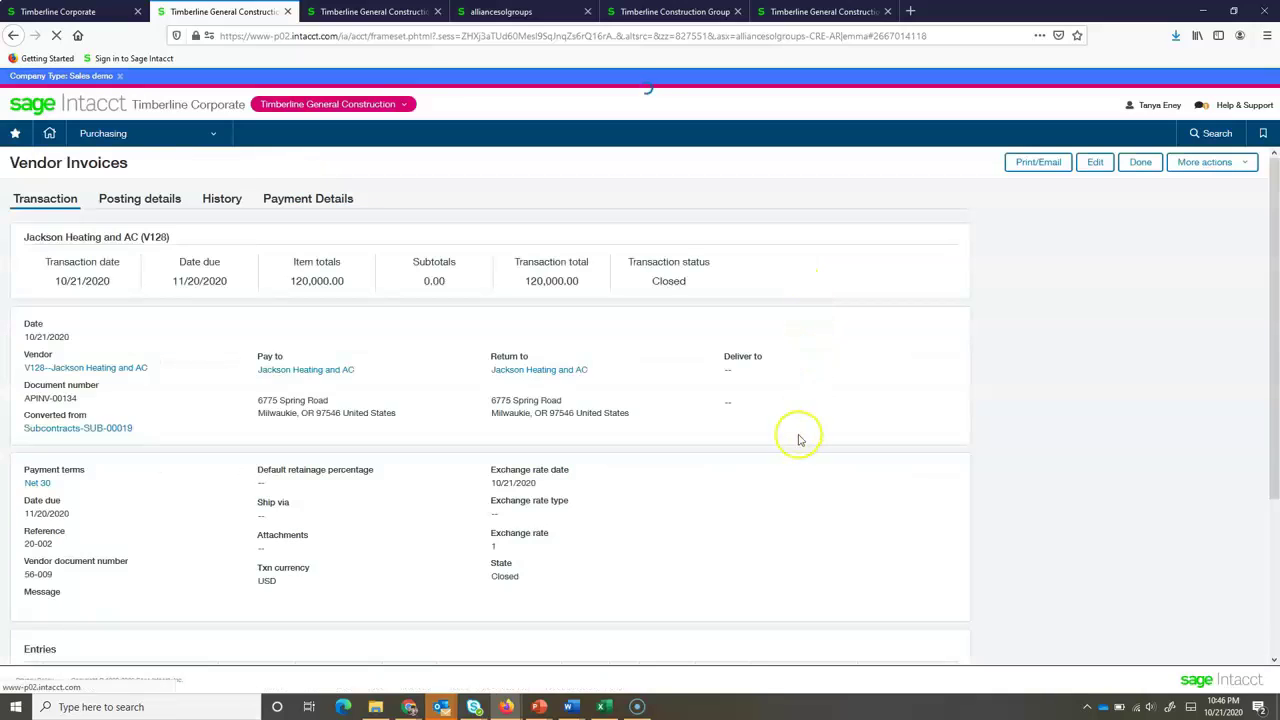
scroll(795, 441, down, 4)
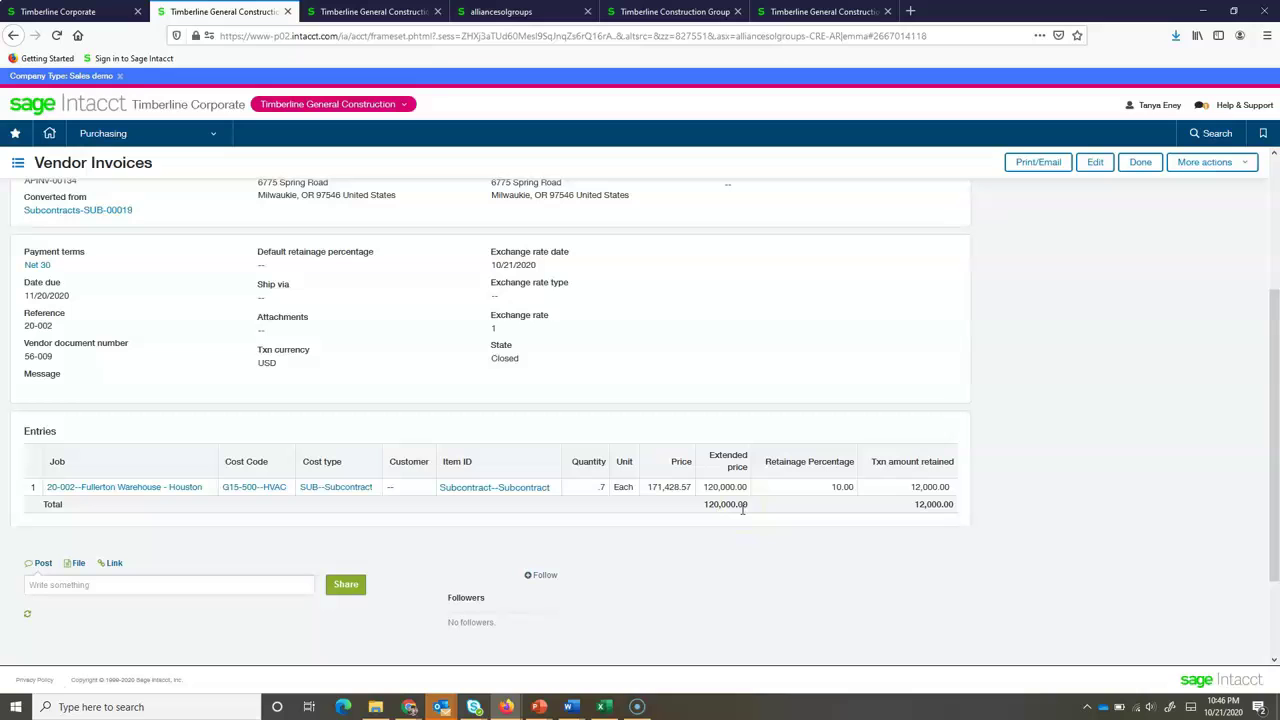
scroll(743, 509, up, 4)
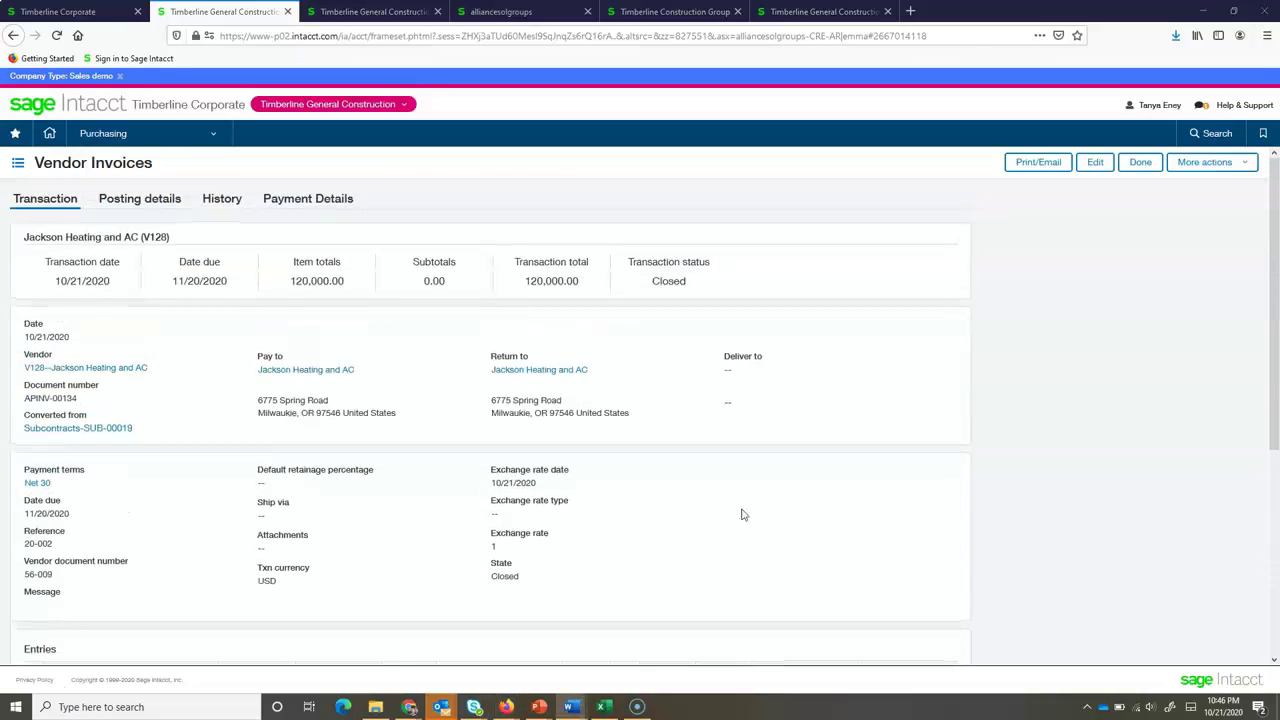
click(1134, 163)
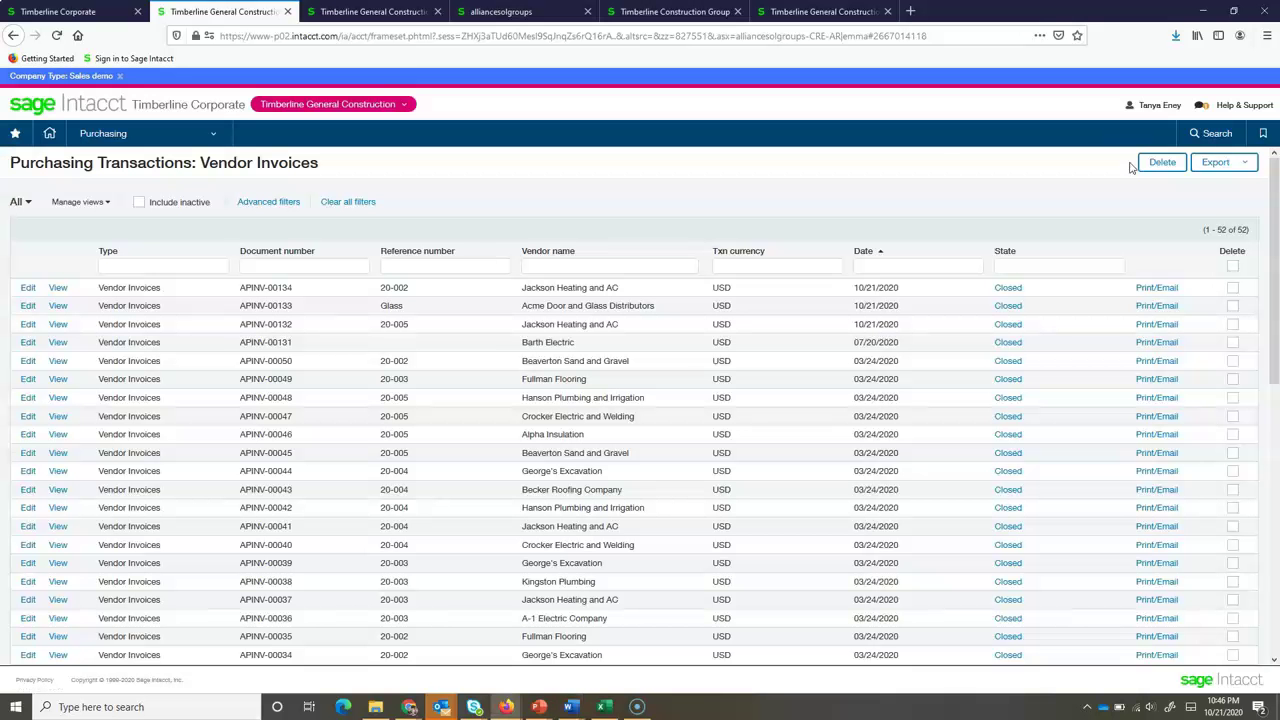
Open the Project Performance dashboard from the navigation menu
click(117, 142)
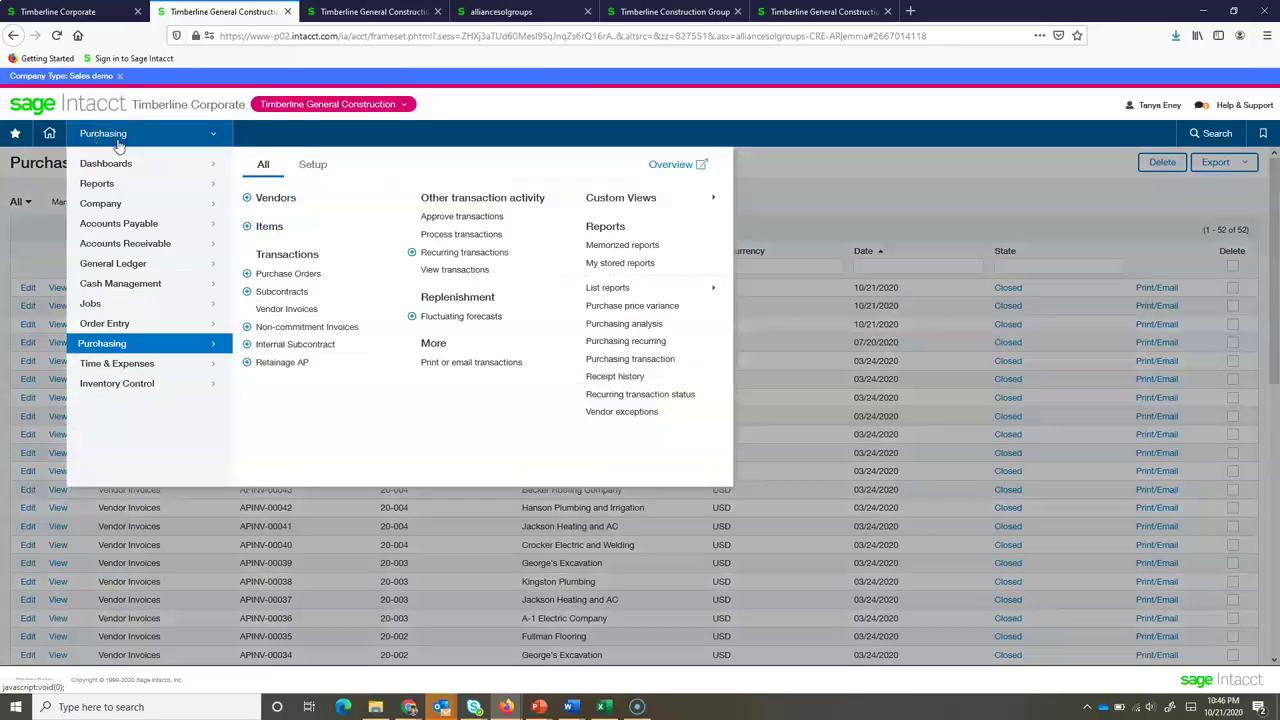
mouse_move(97, 160)
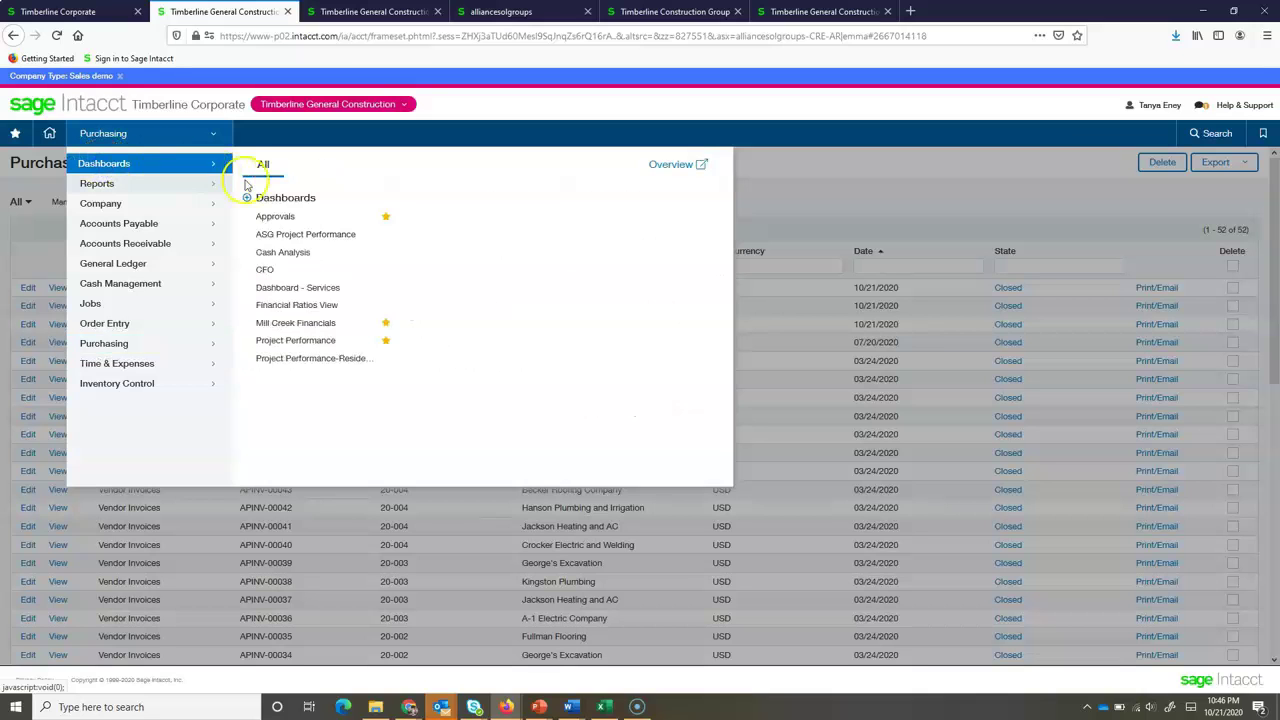
click(288, 340)
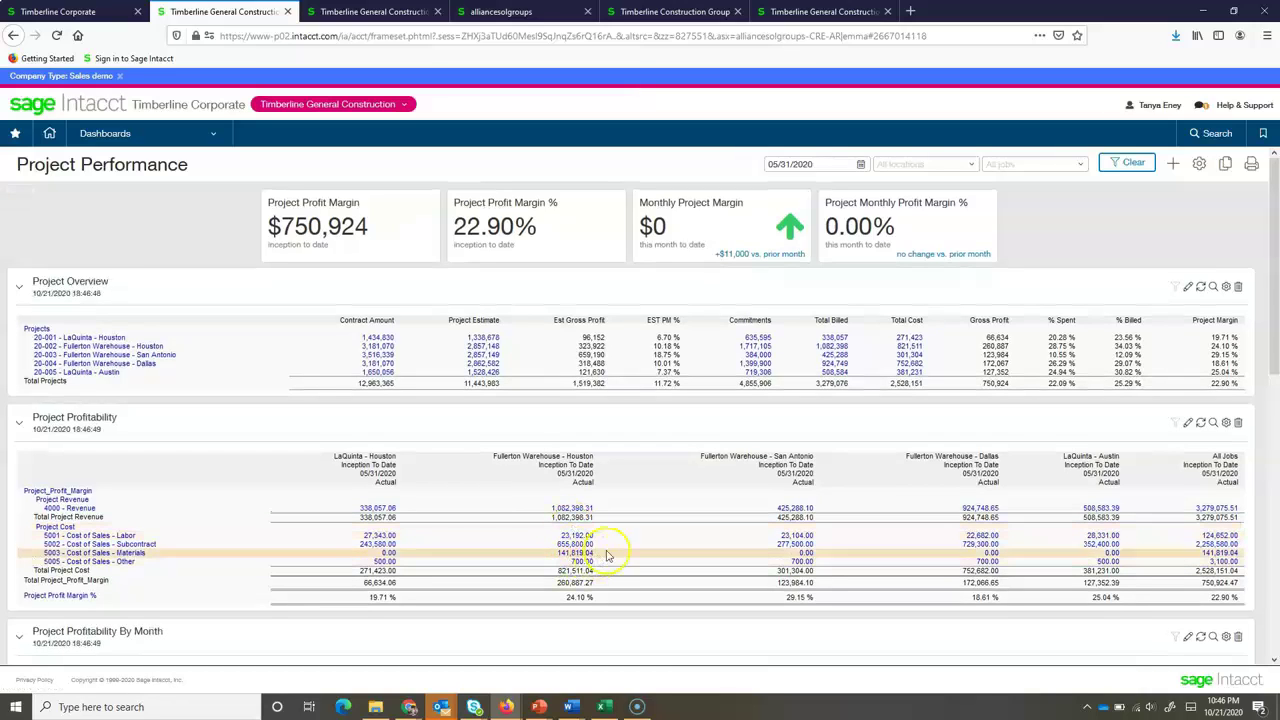
Set the dashboard's as-of date to 10/30/2020 and apply it
click(857, 167)
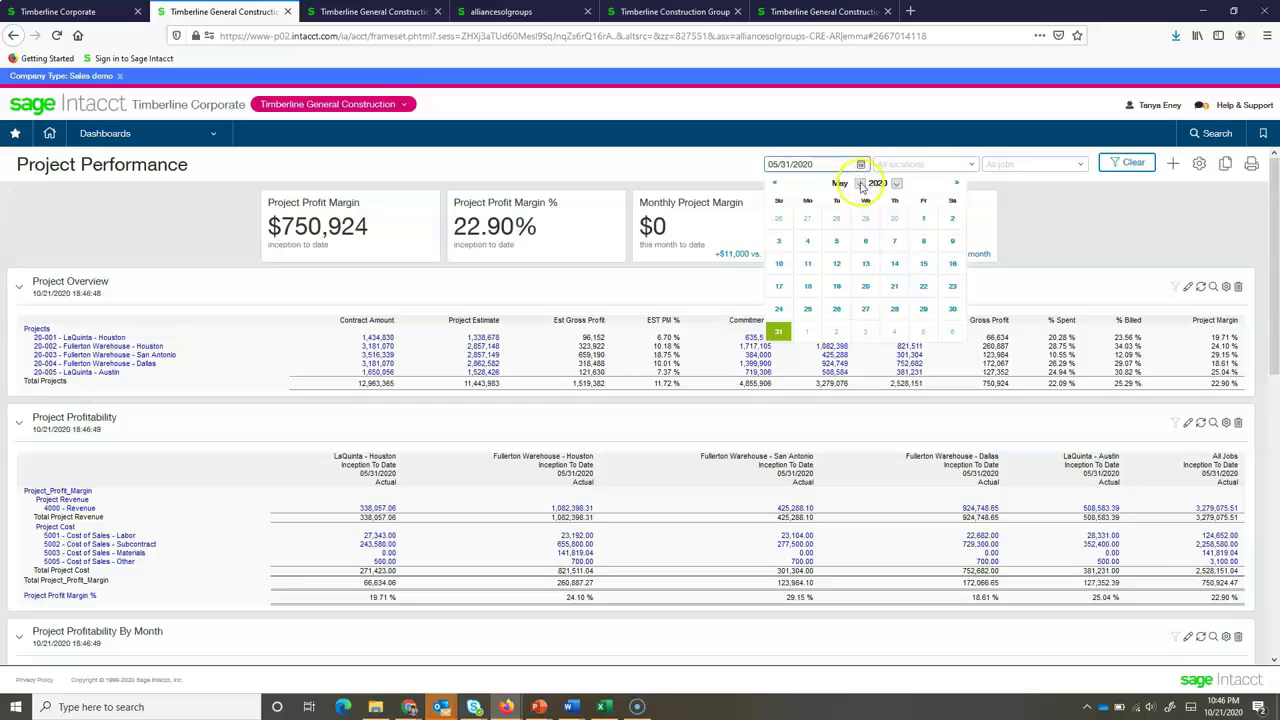
click(957, 186)
click(957, 186)
click(957, 186)
click(957, 186)
click(957, 186)
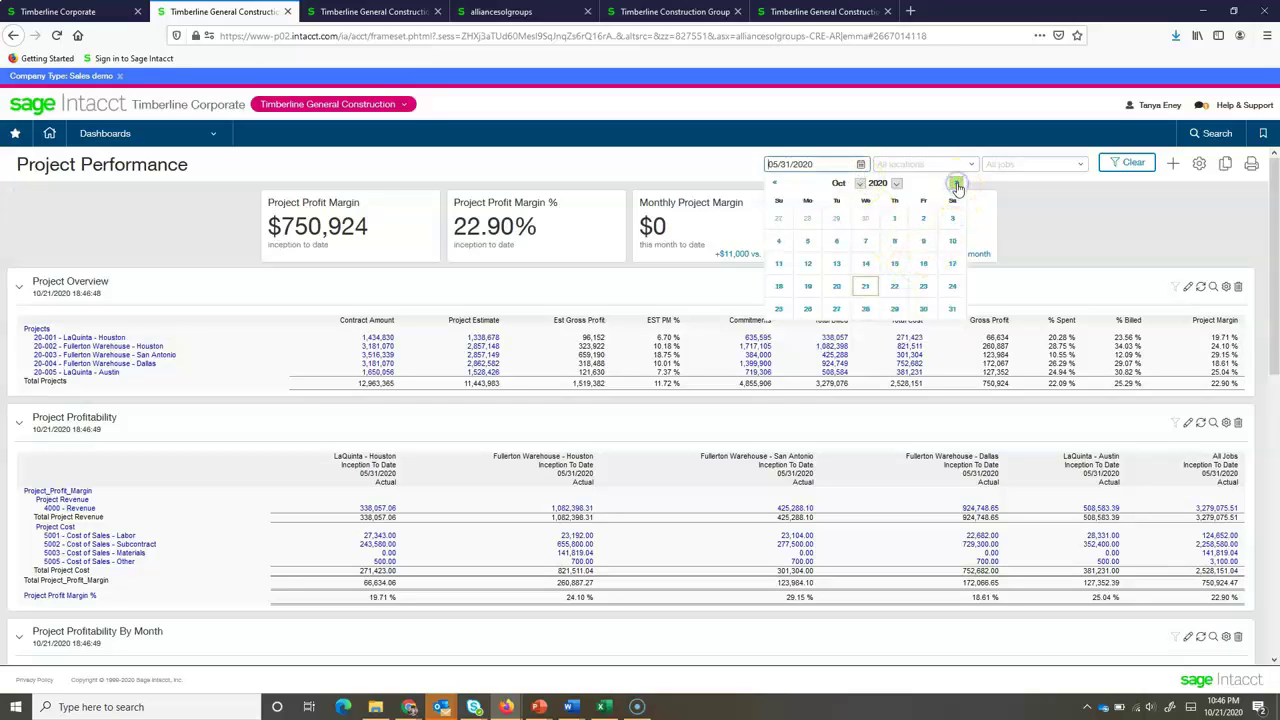
click(923, 308)
click(1125, 163)
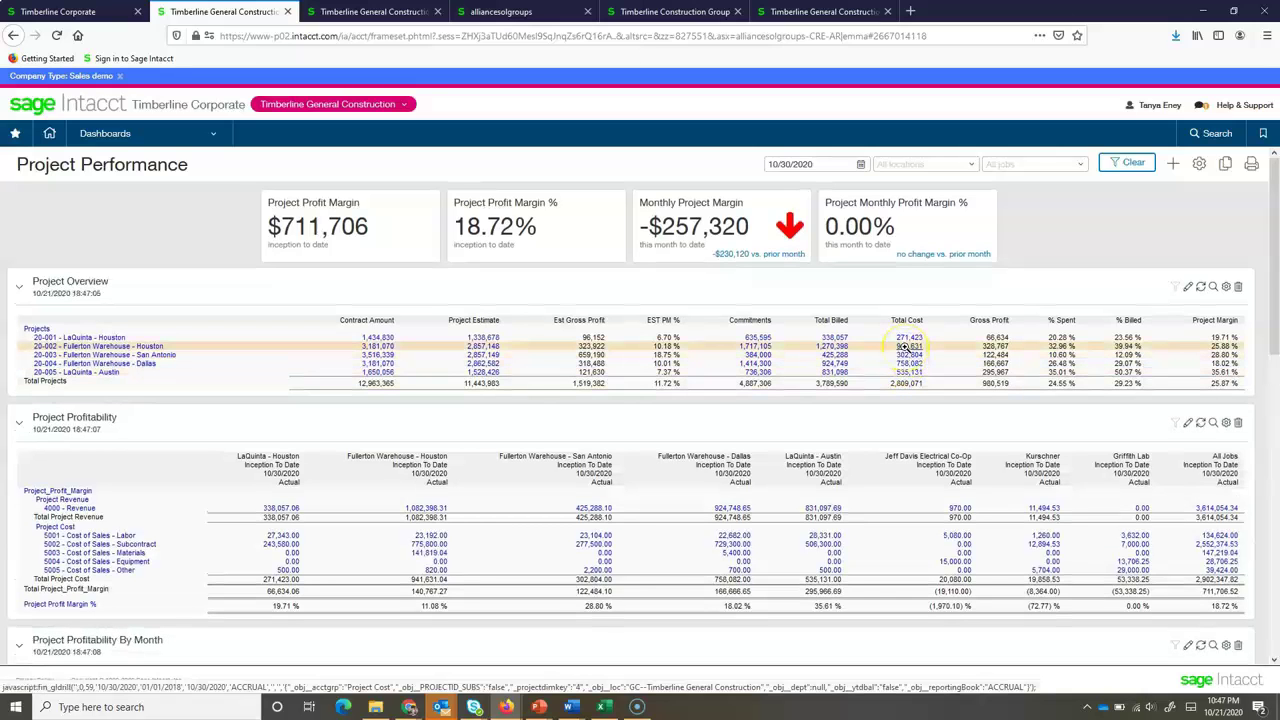
click(904, 346)
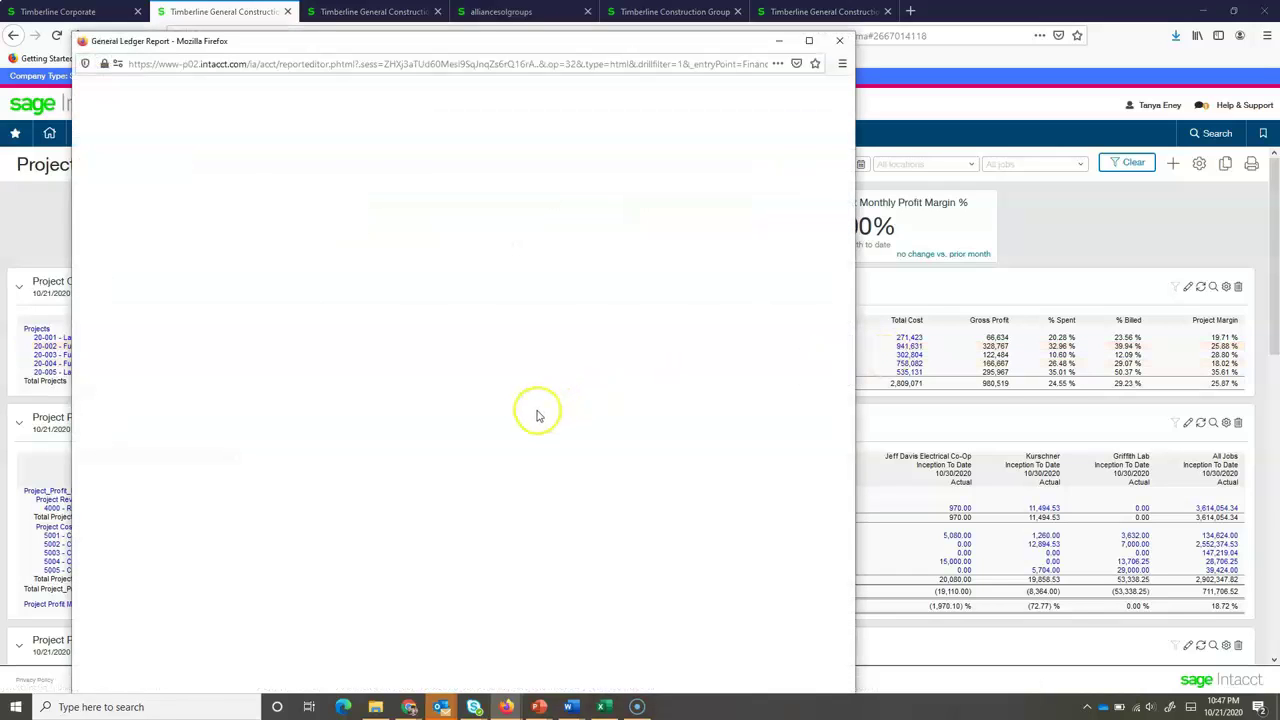
scroll(537, 415, down, 5)
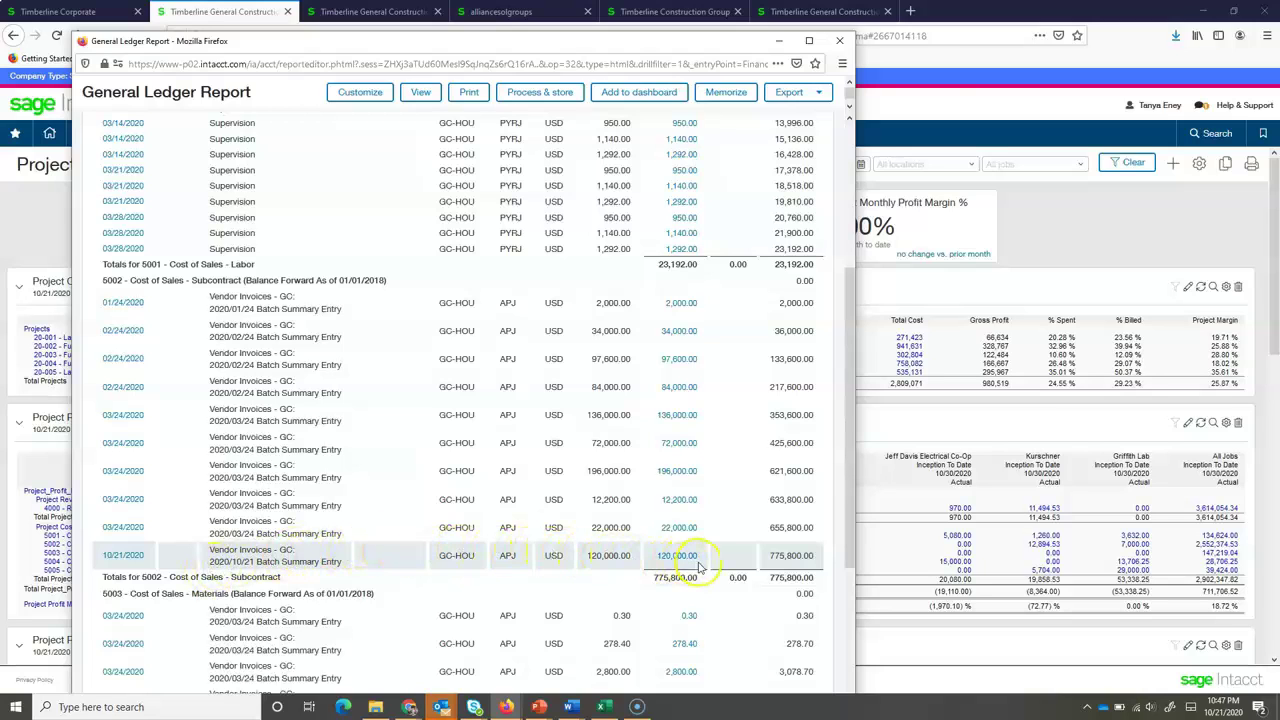
scroll(700, 567, down, 5)
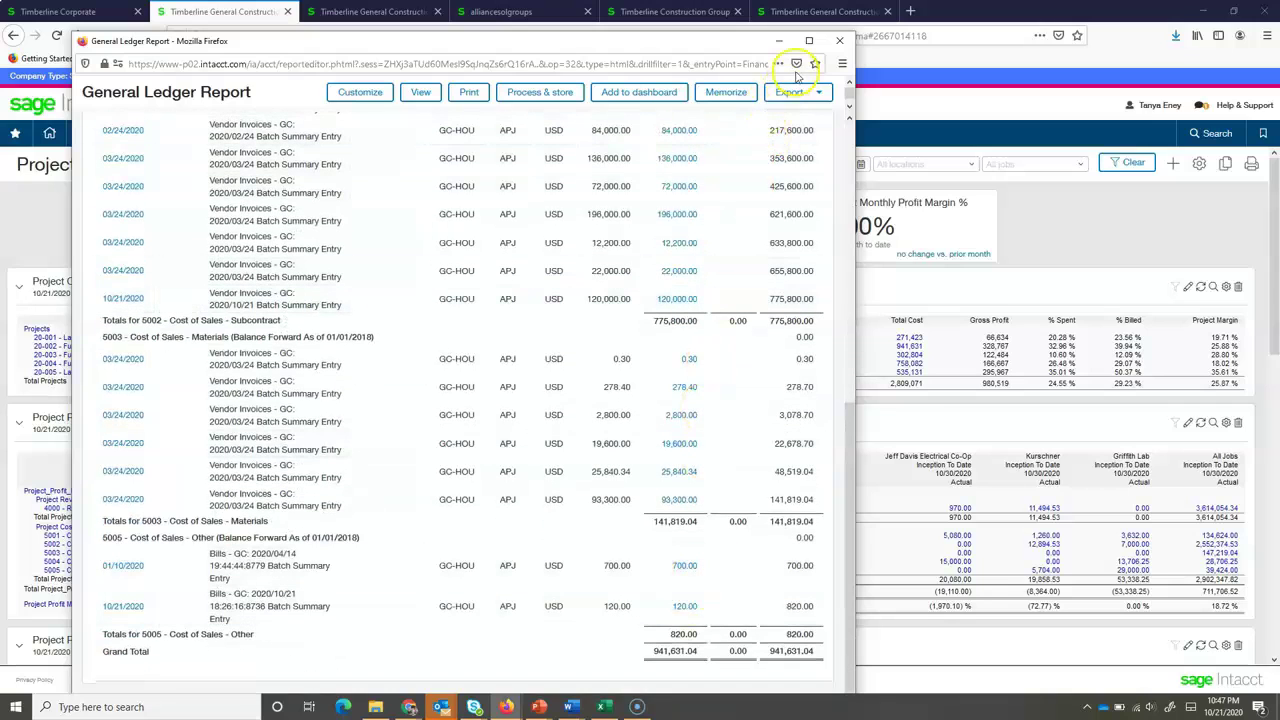
click(839, 41)
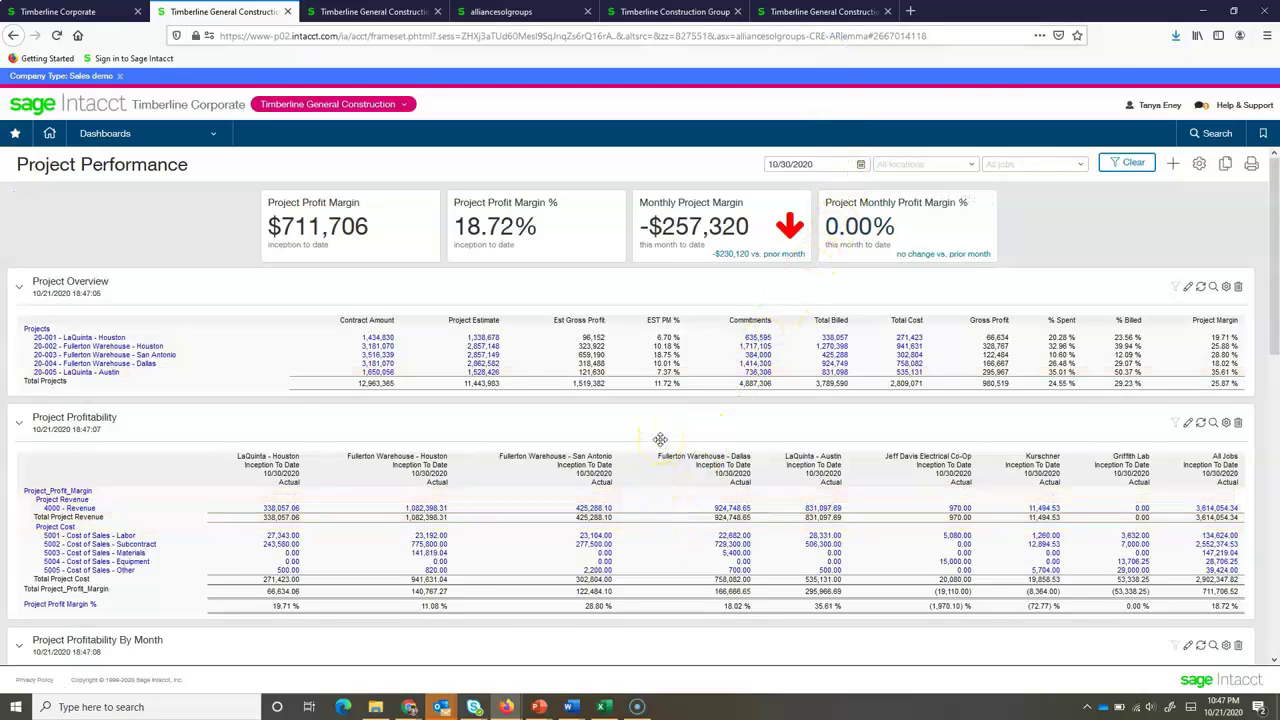
Review the dashboard's profitability tables and charts, totalling a 711,706.52 profit margin (18.72%)
scroll(660, 440, down, 3)
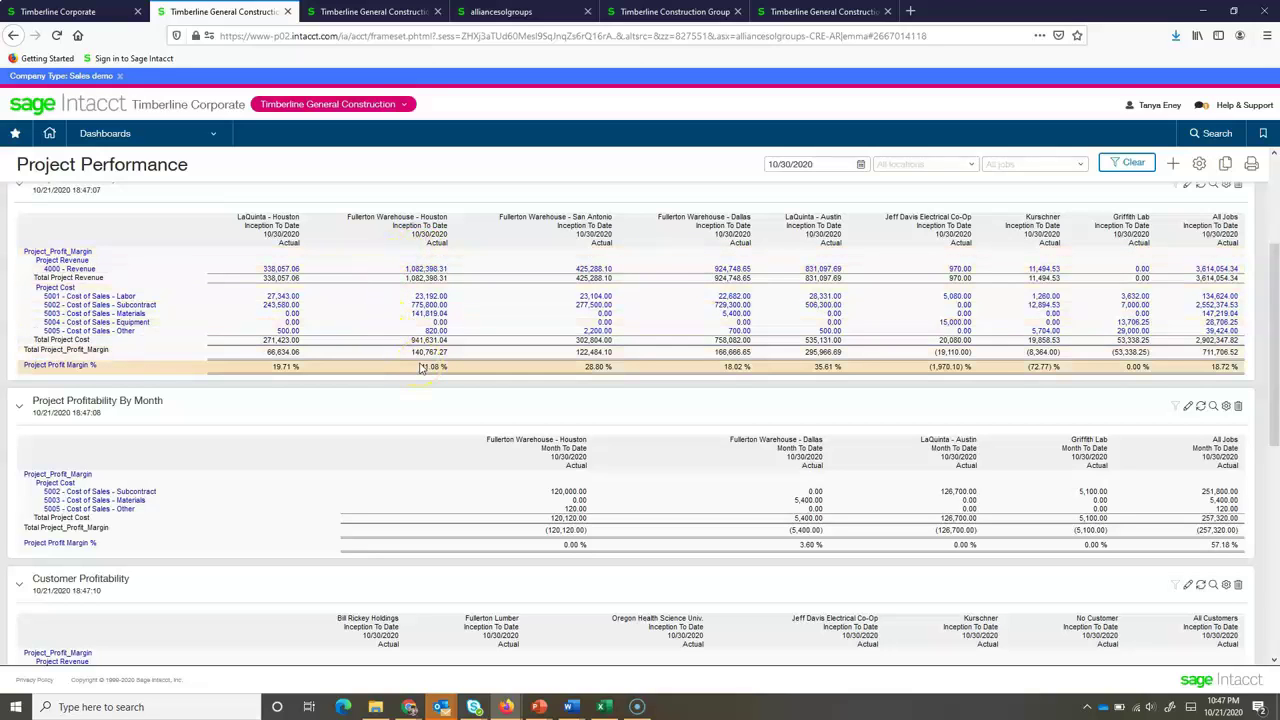
scroll(421, 367, up, 1)
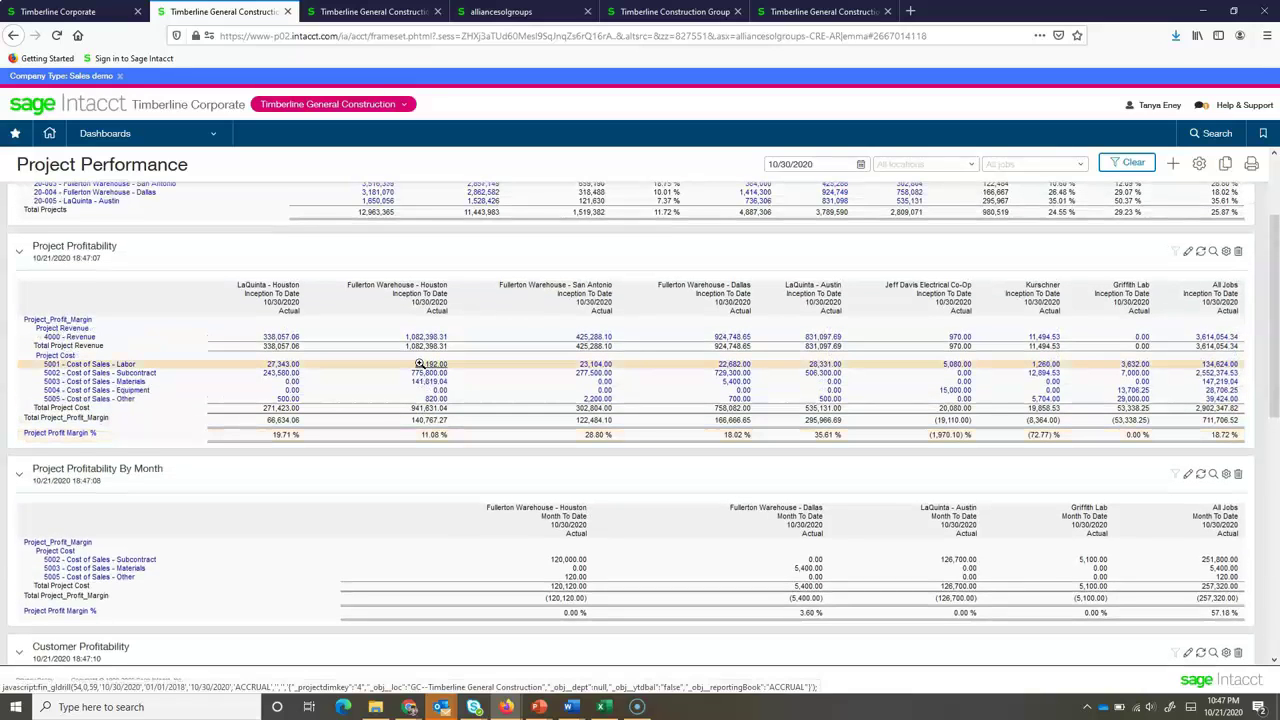
scroll(421, 367, down, 1)
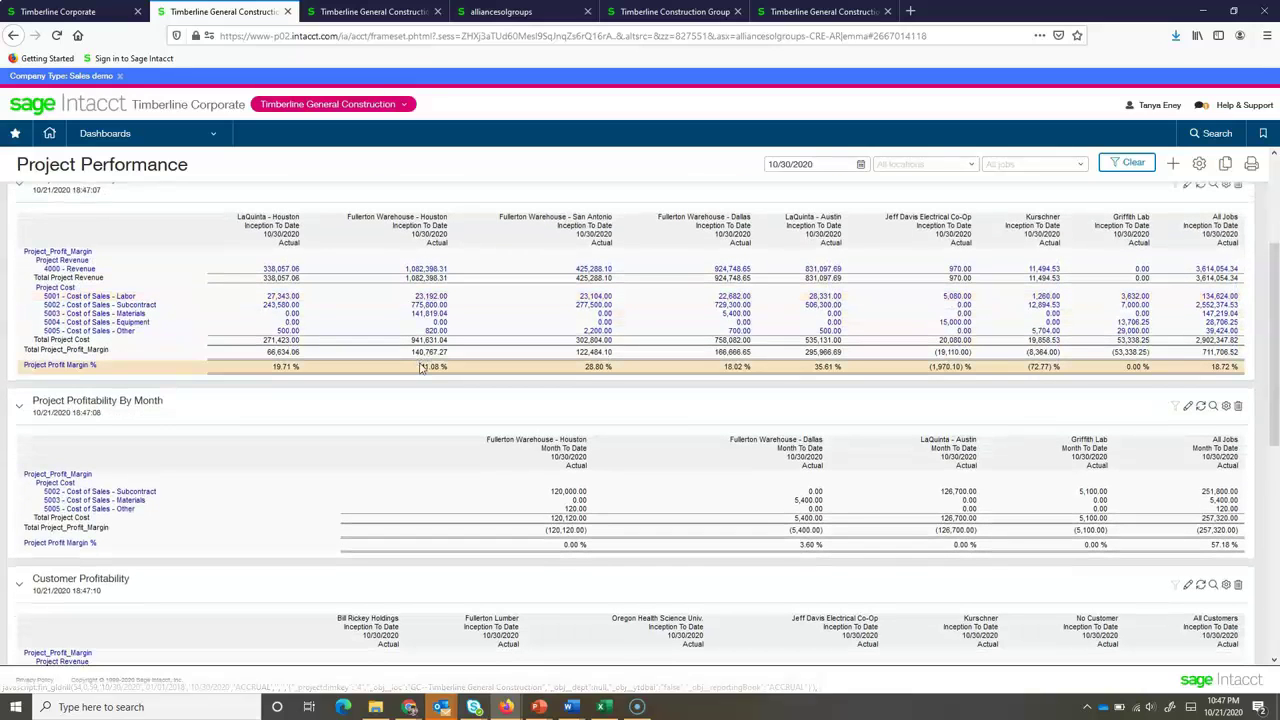
middle_click(420, 367)
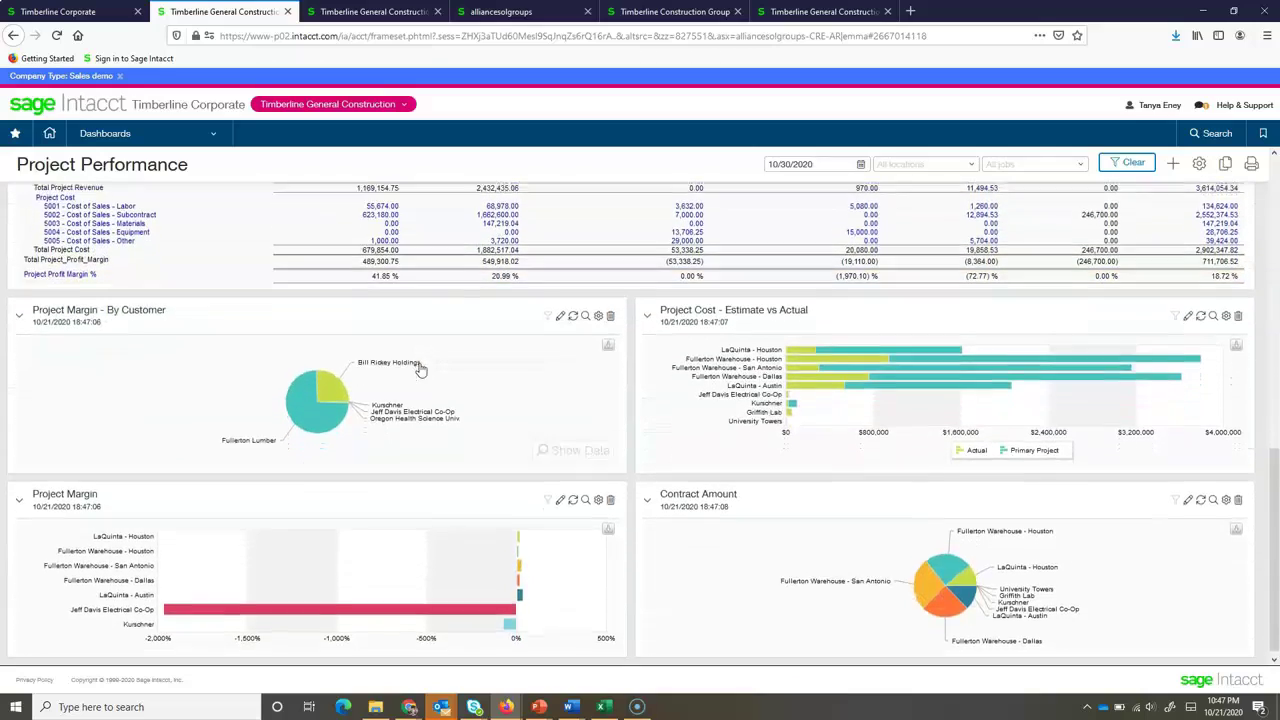
click(420, 370)
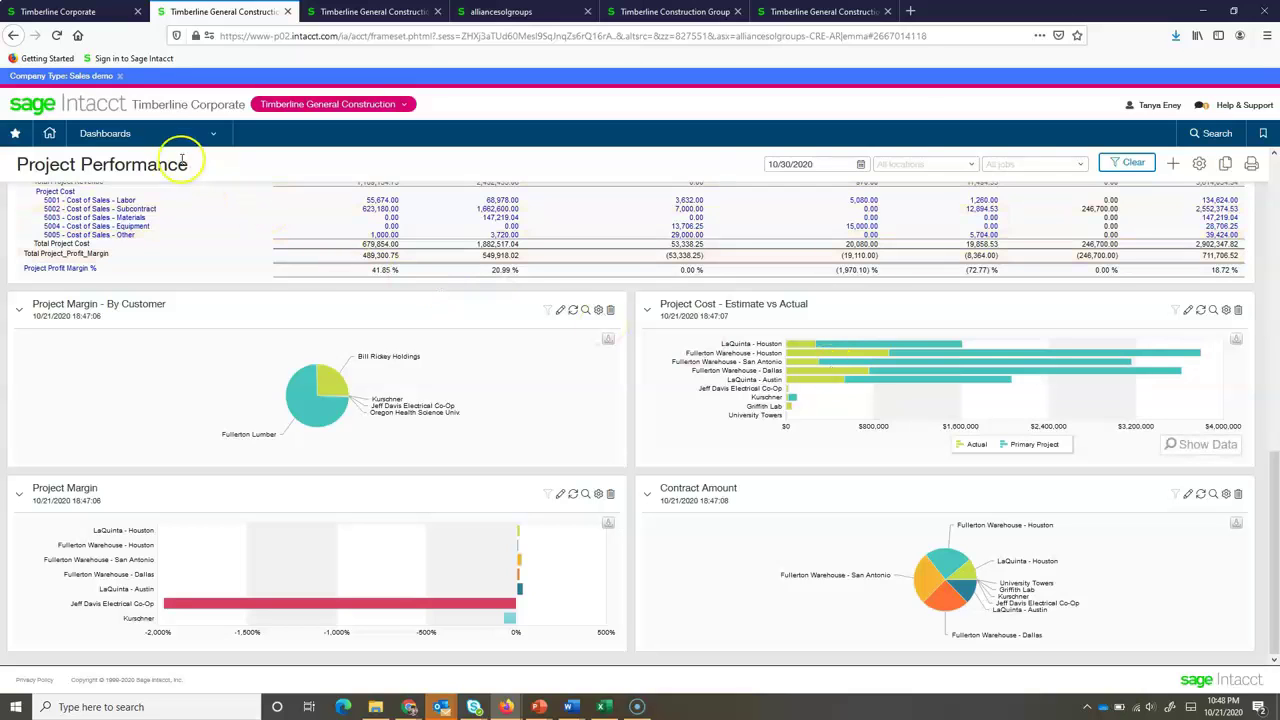
click(157, 133)
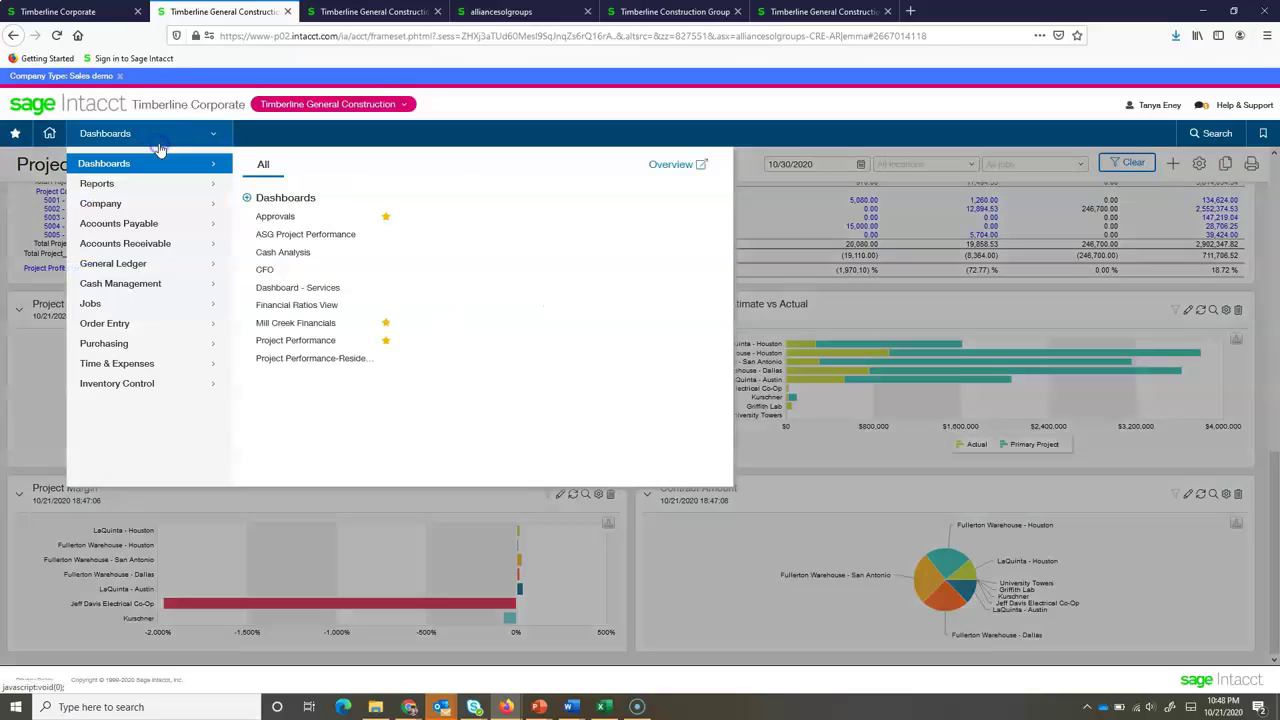
Run the Cost Overview custom report from the Jobs module's custom reports
click(111, 303)
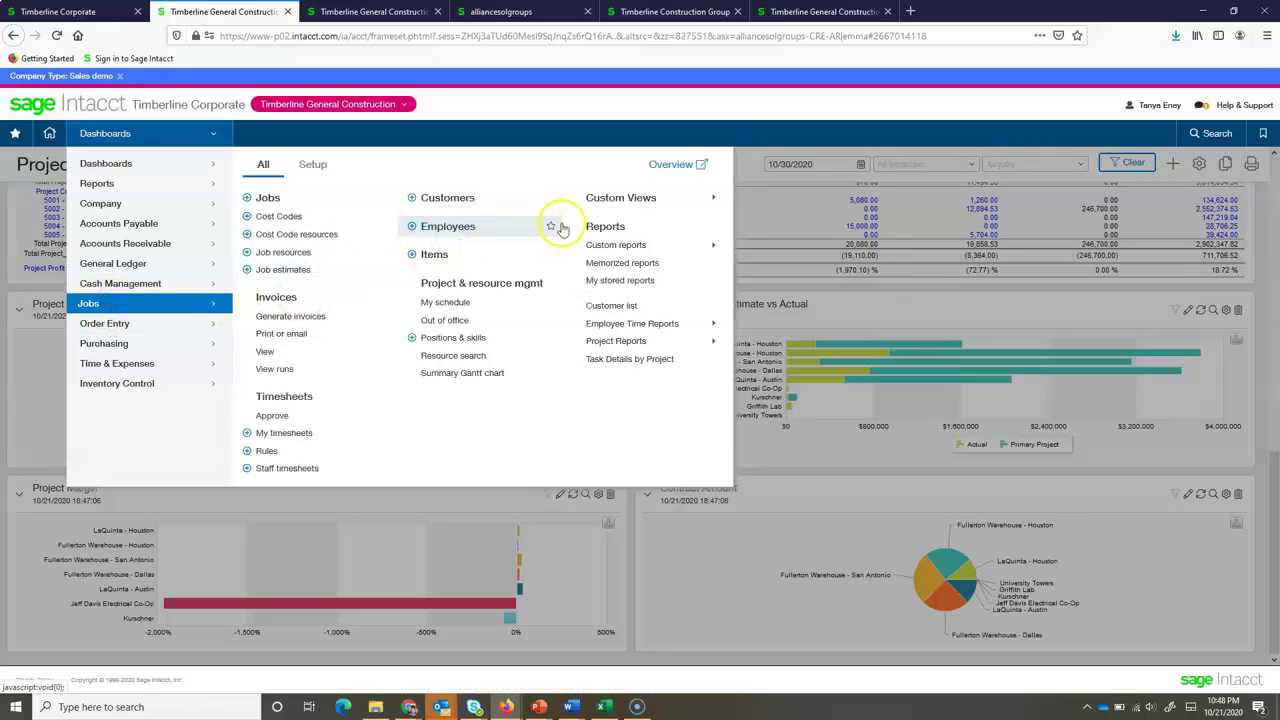
click(590, 245)
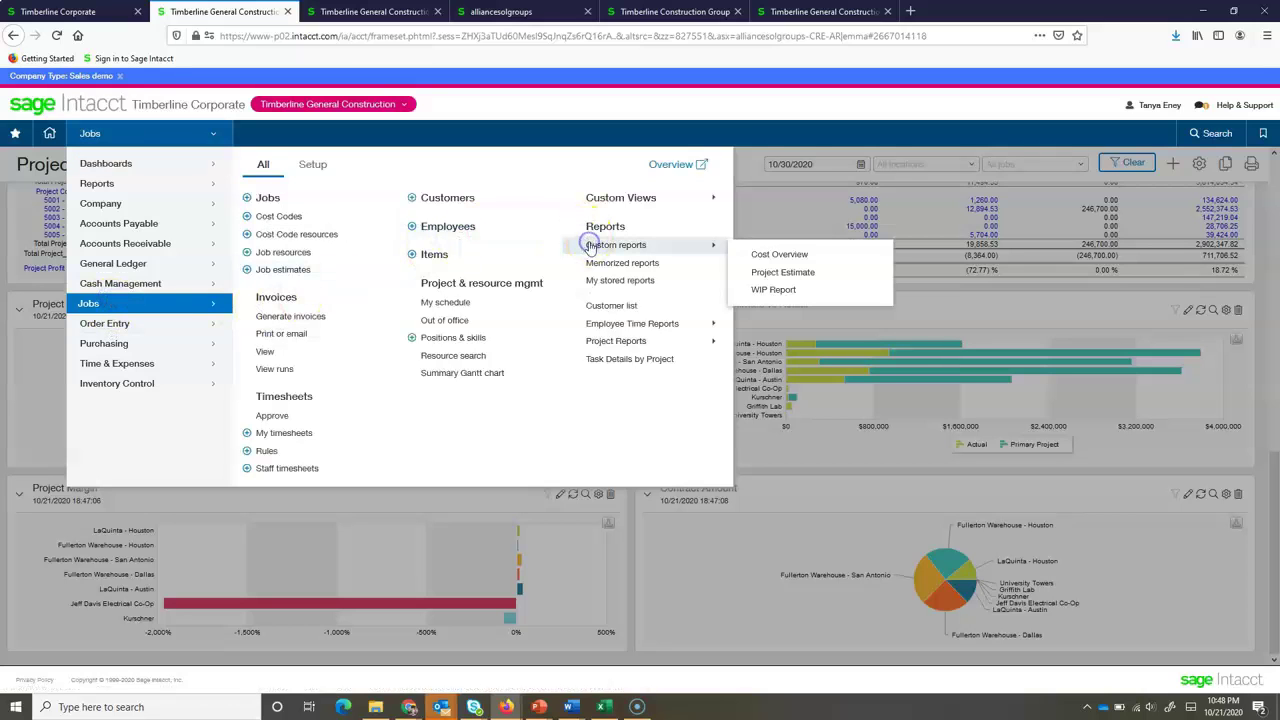
click(770, 255)
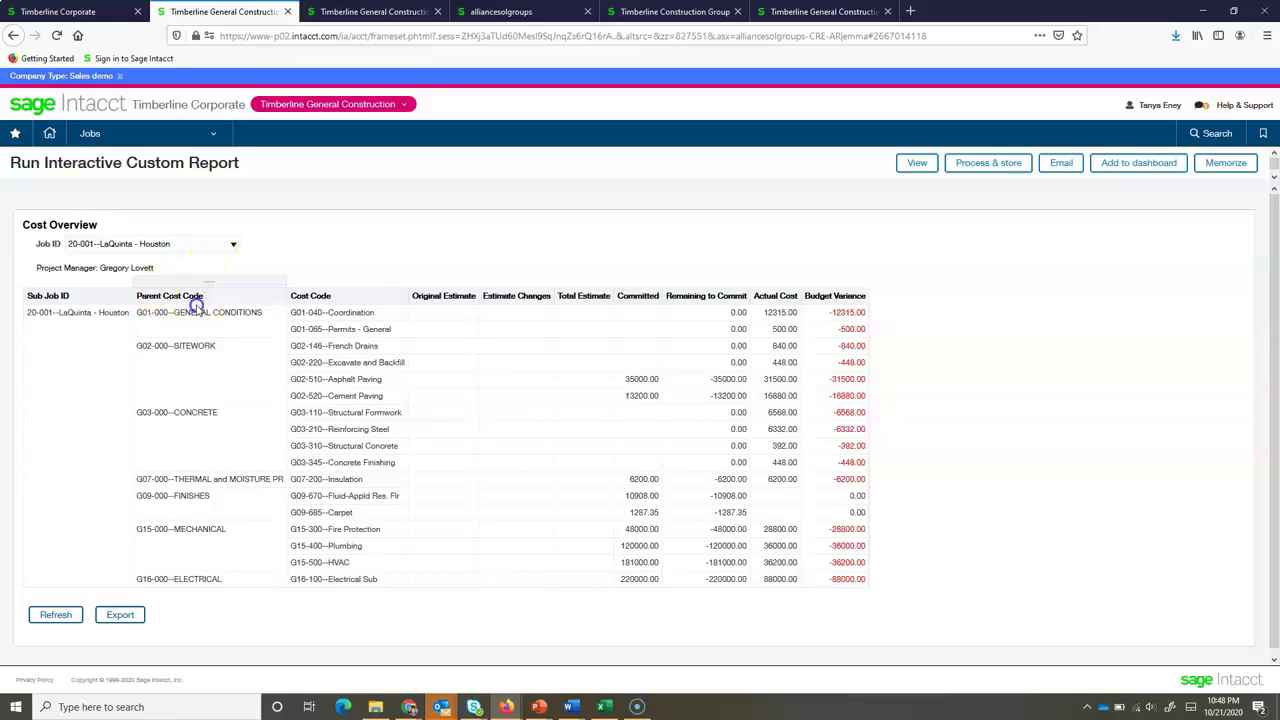
Ungroup the report, sort Cost Code descending, and switch it to job 20-003 Fullerton Warehouse - San Antonio
drag(201, 300, 397, 300)
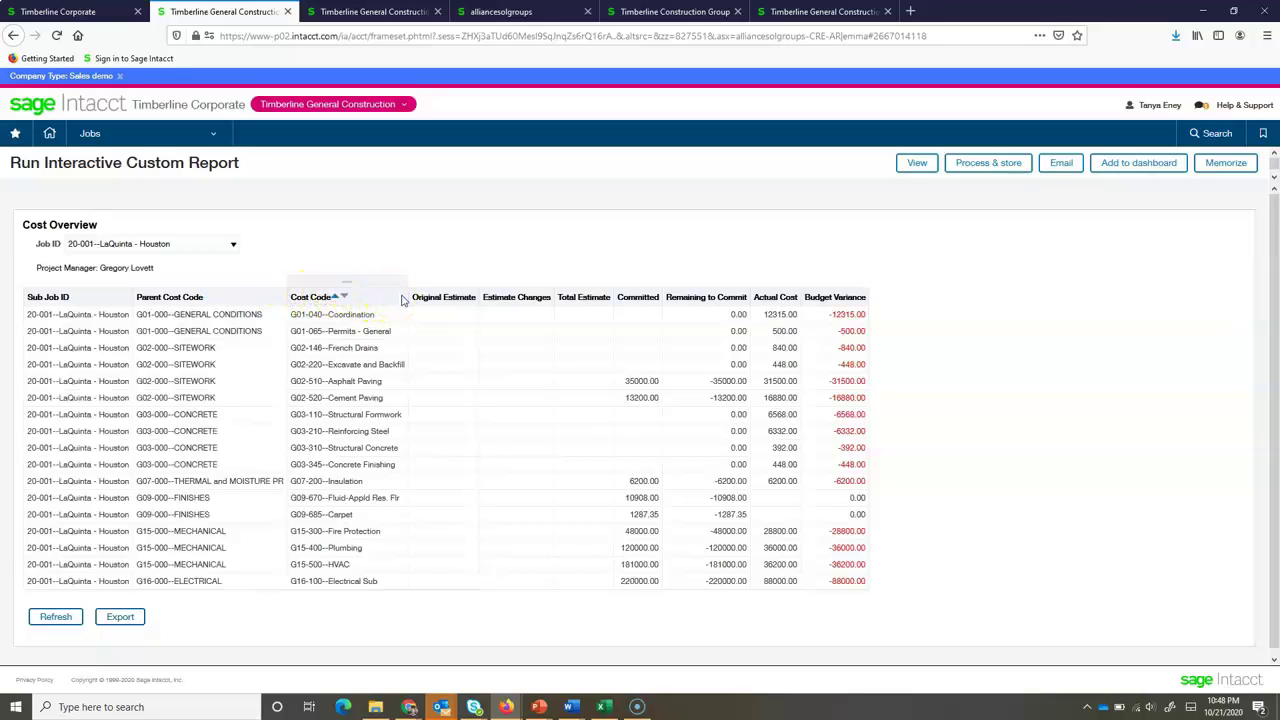
click(336, 297)
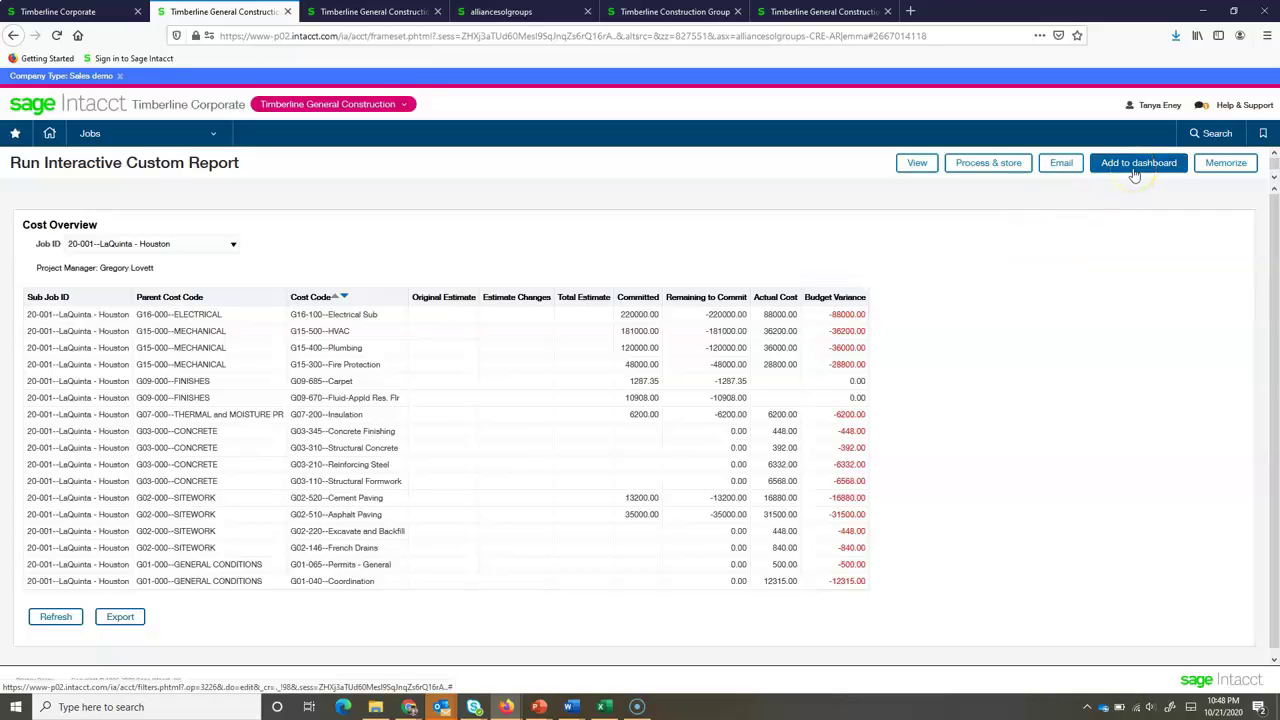
click(1148, 241)
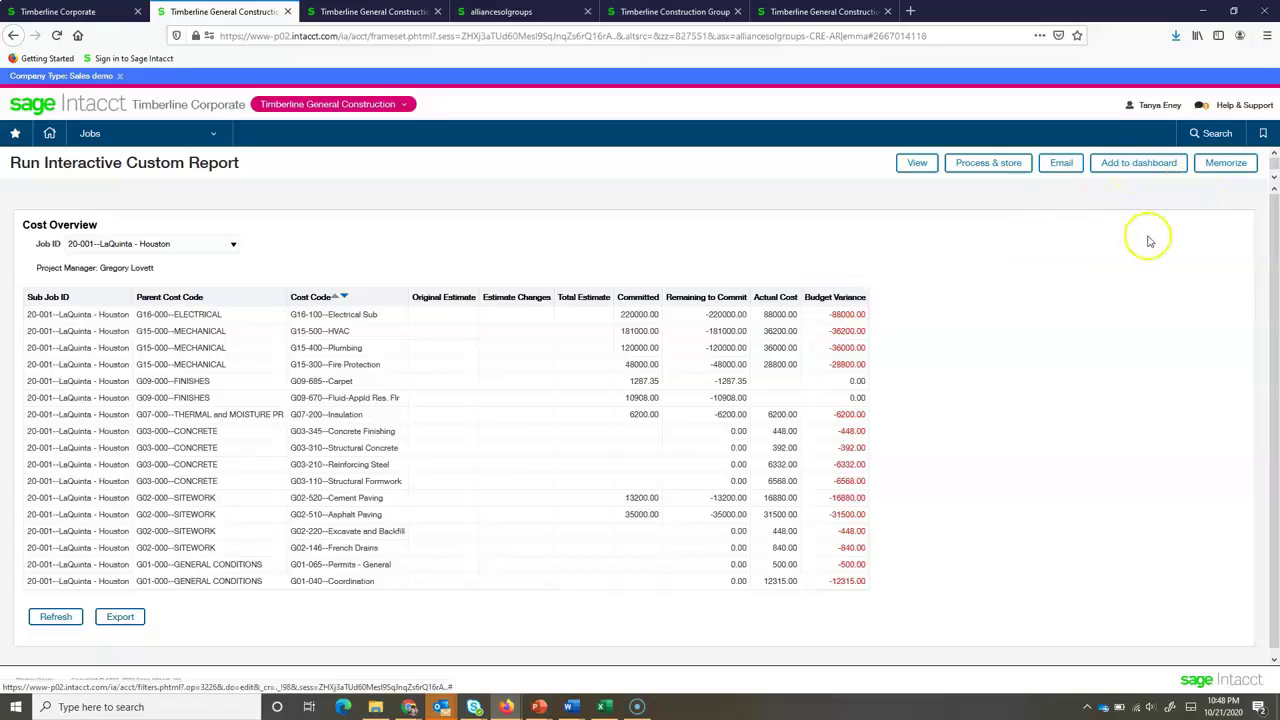
click(237, 247)
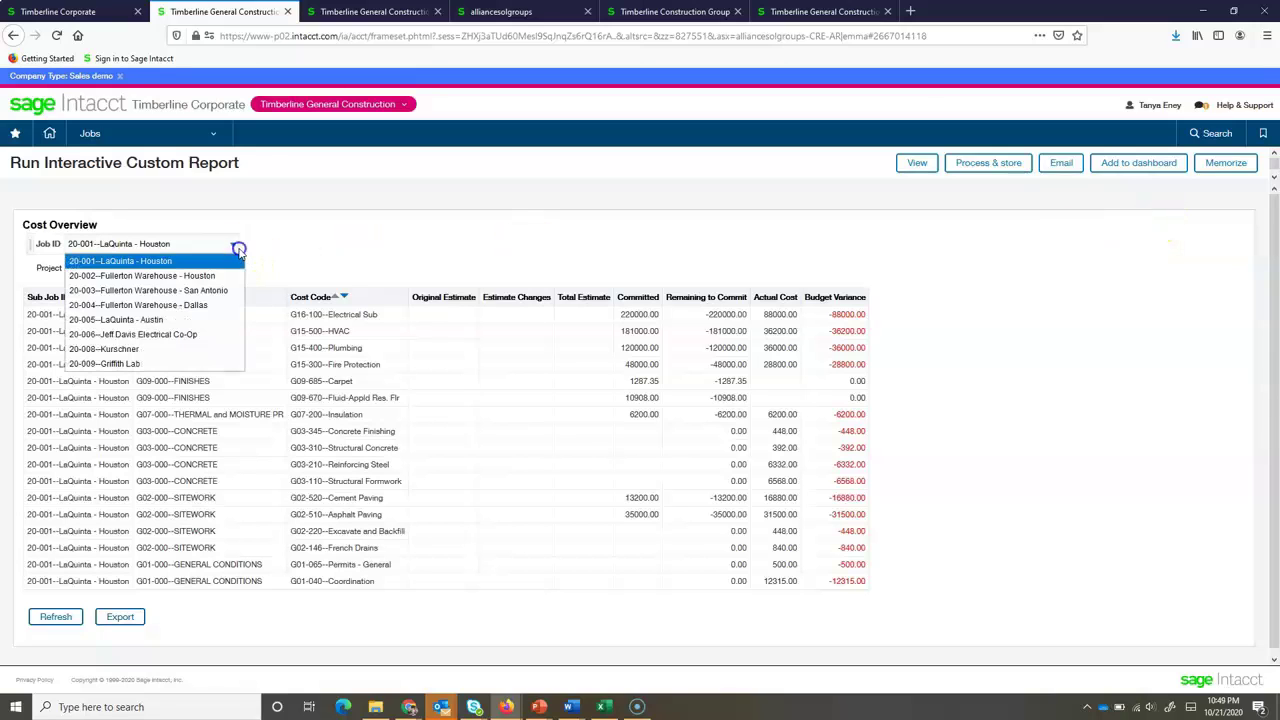
click(190, 290)
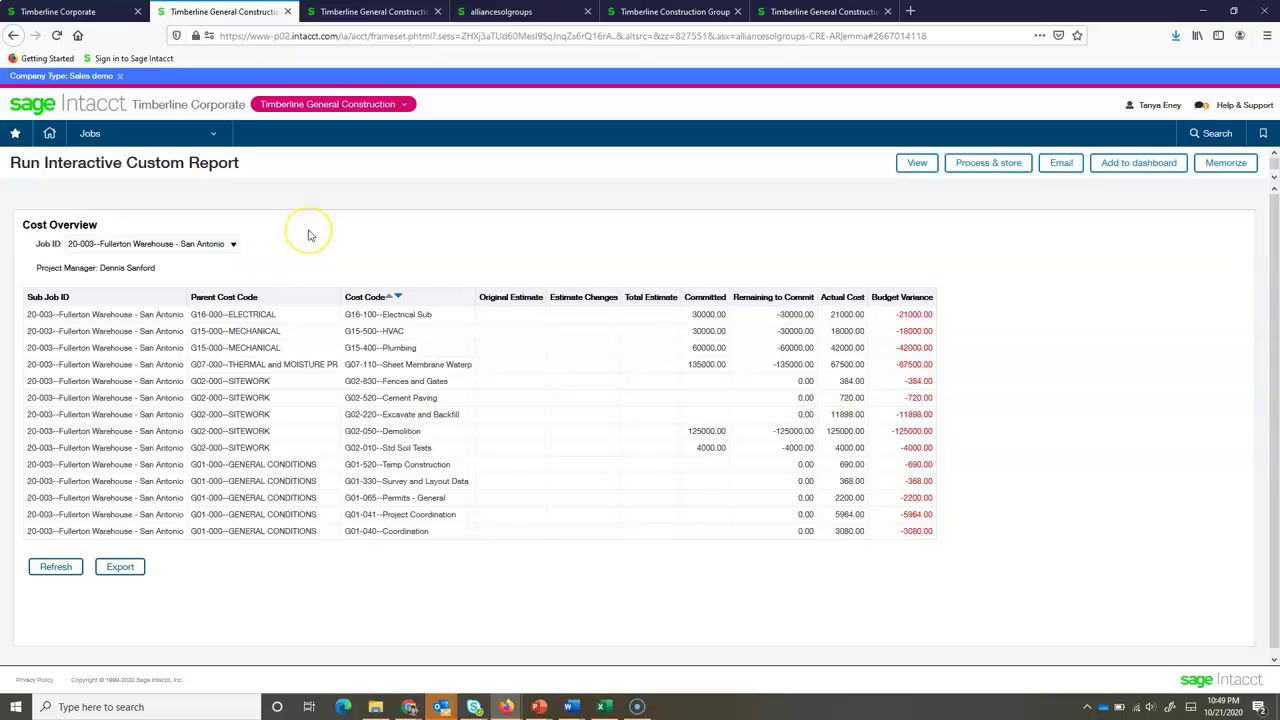
Run the Project Estimate custom report from Jobs, then return to the 10/30/2020 Project Performance dashboard
click(108, 138)
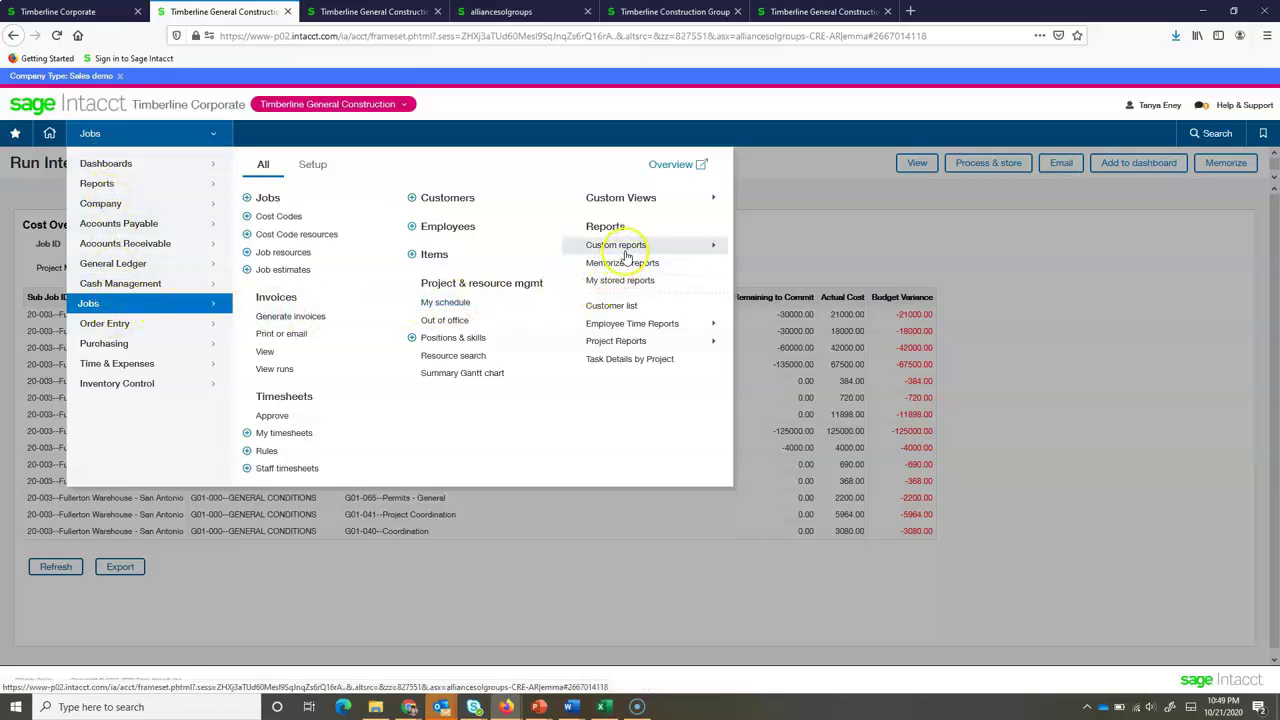
mouse_move(626, 246)
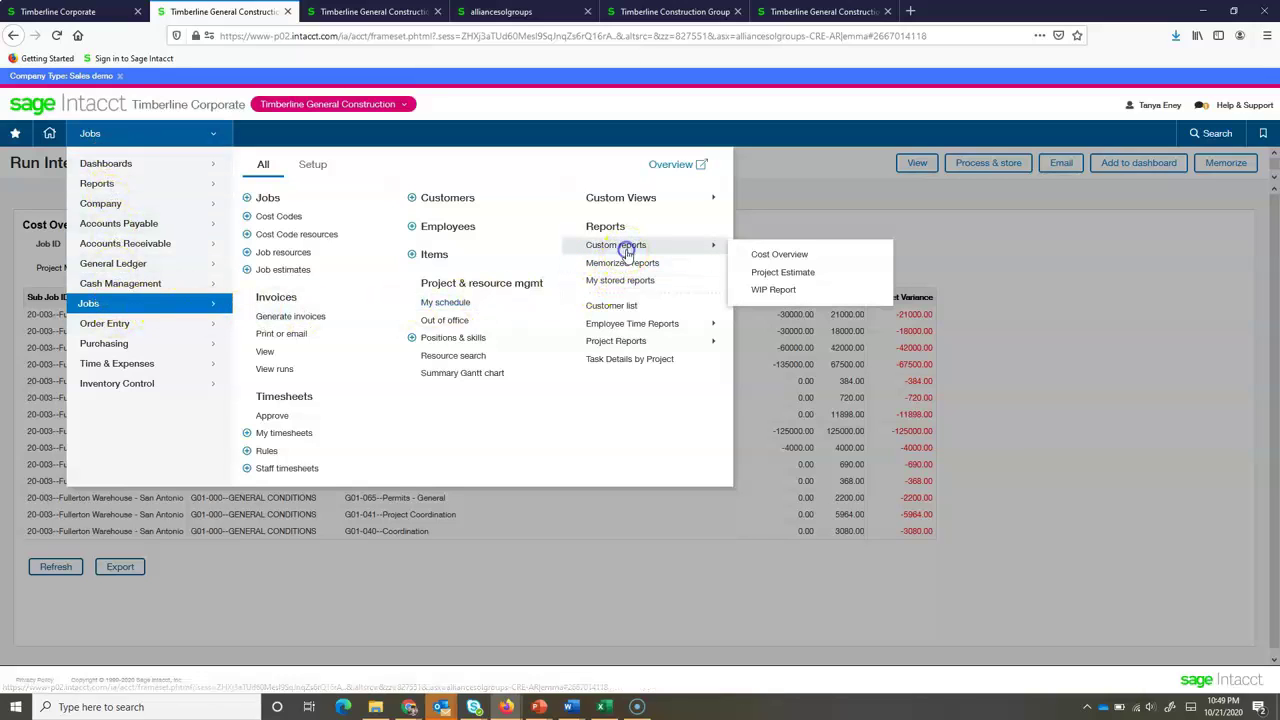
click(763, 272)
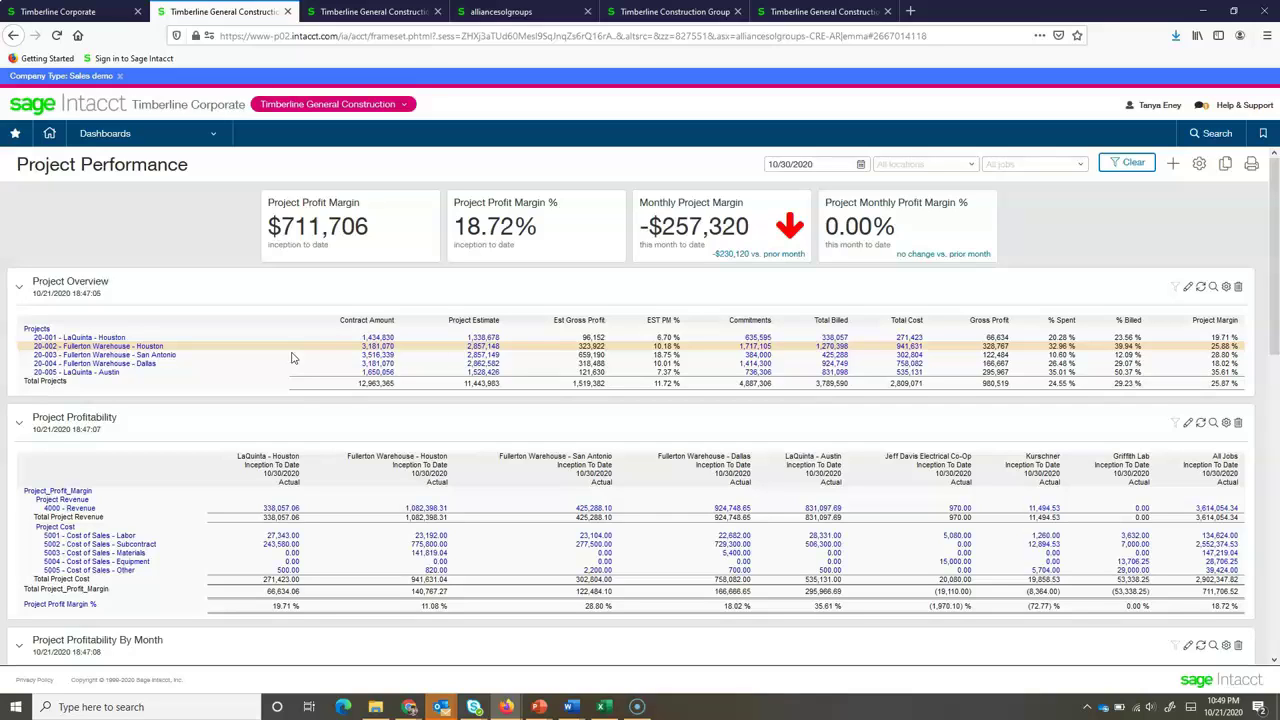
click(283, 416)
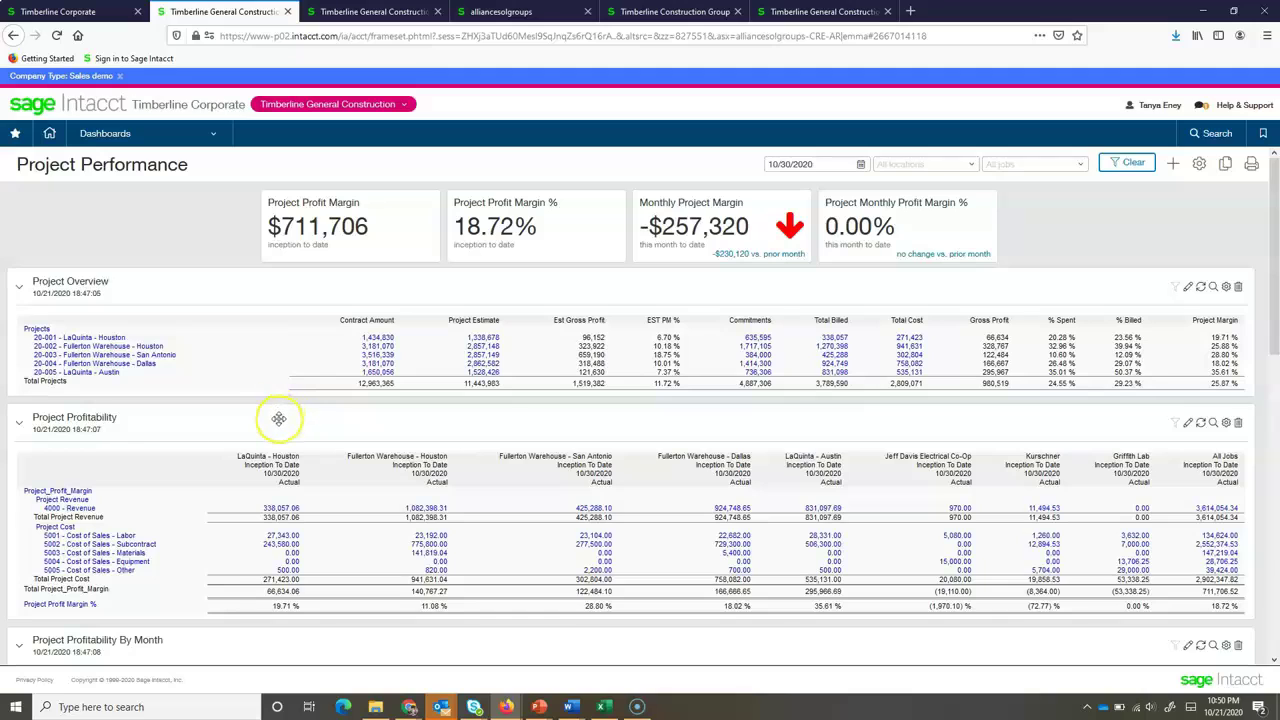